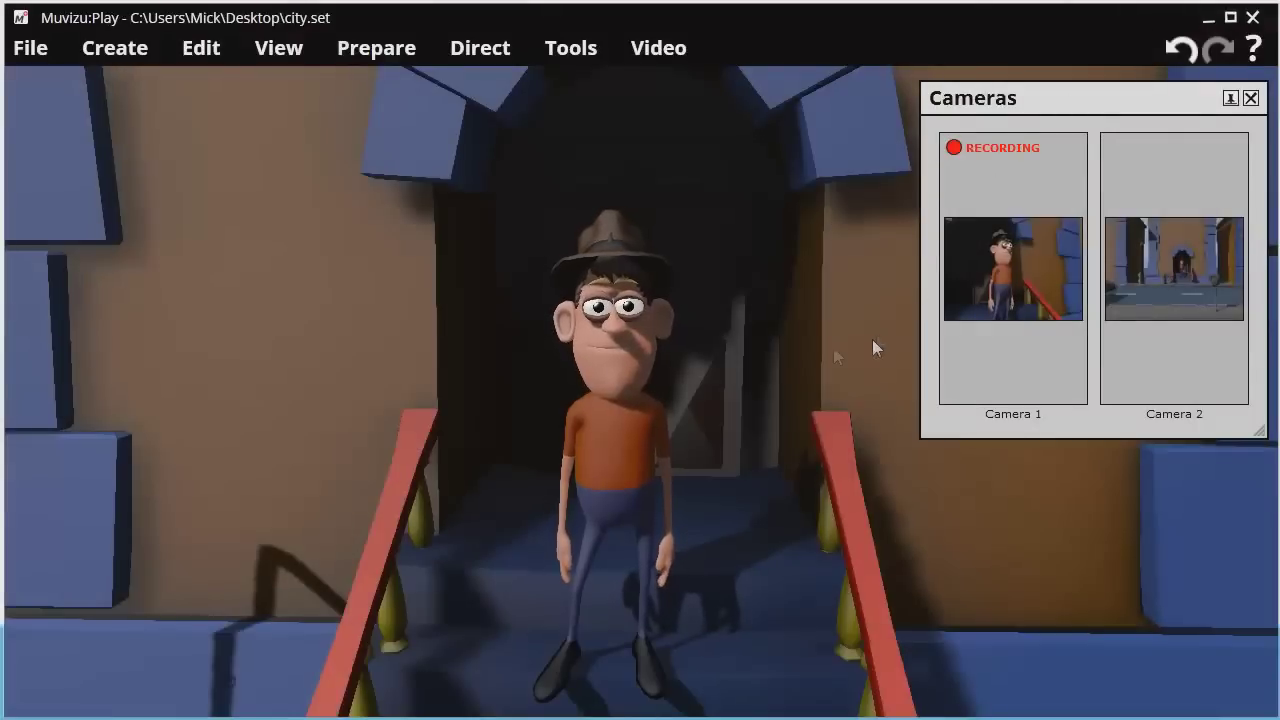
- Select the character in the doorway and open the controls for directing character movement together with the timeline
left_click(626, 436)
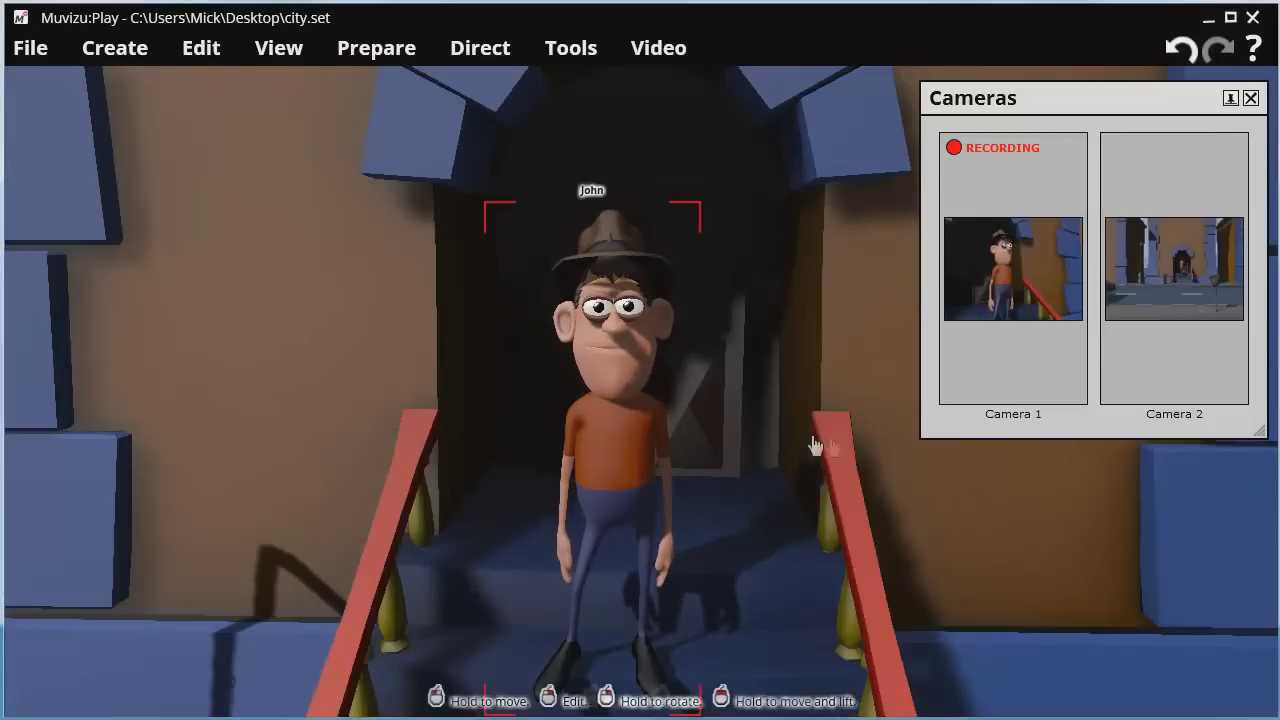
scroll(826, 438, "down", 2)
scroll(828, 447, "down", 5)
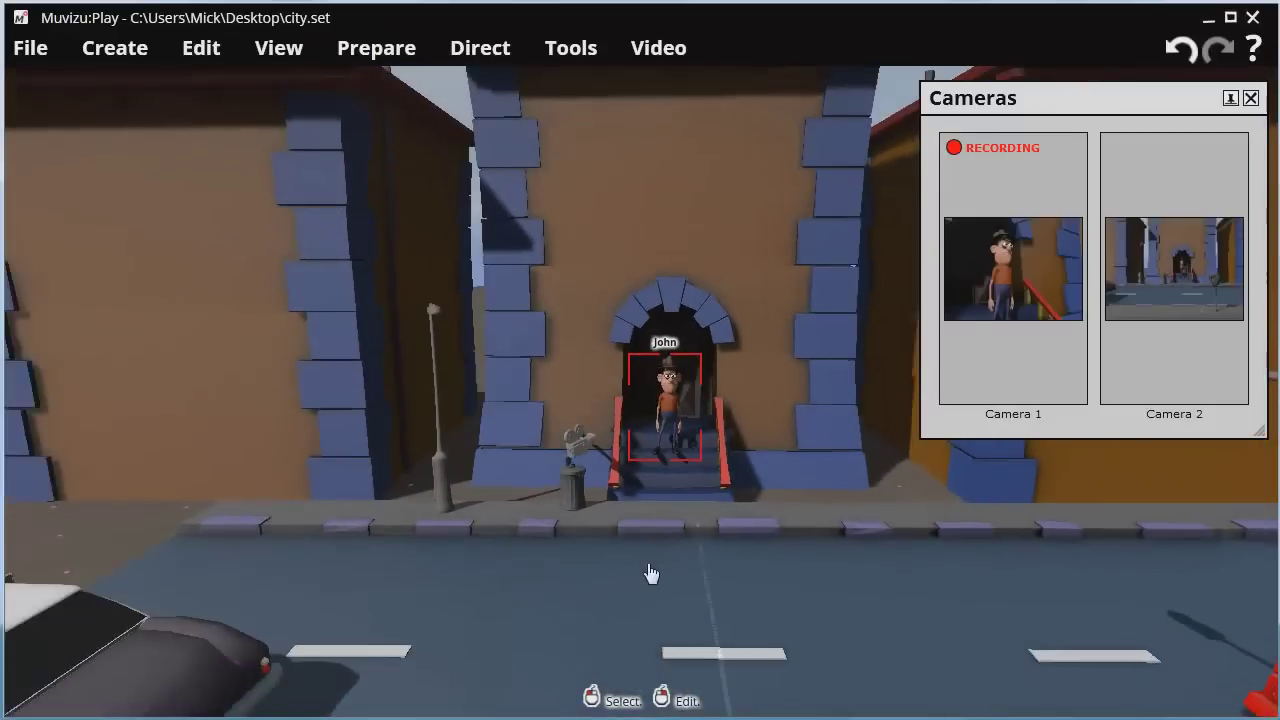
left_click_drag(830, 572, 540, 642)
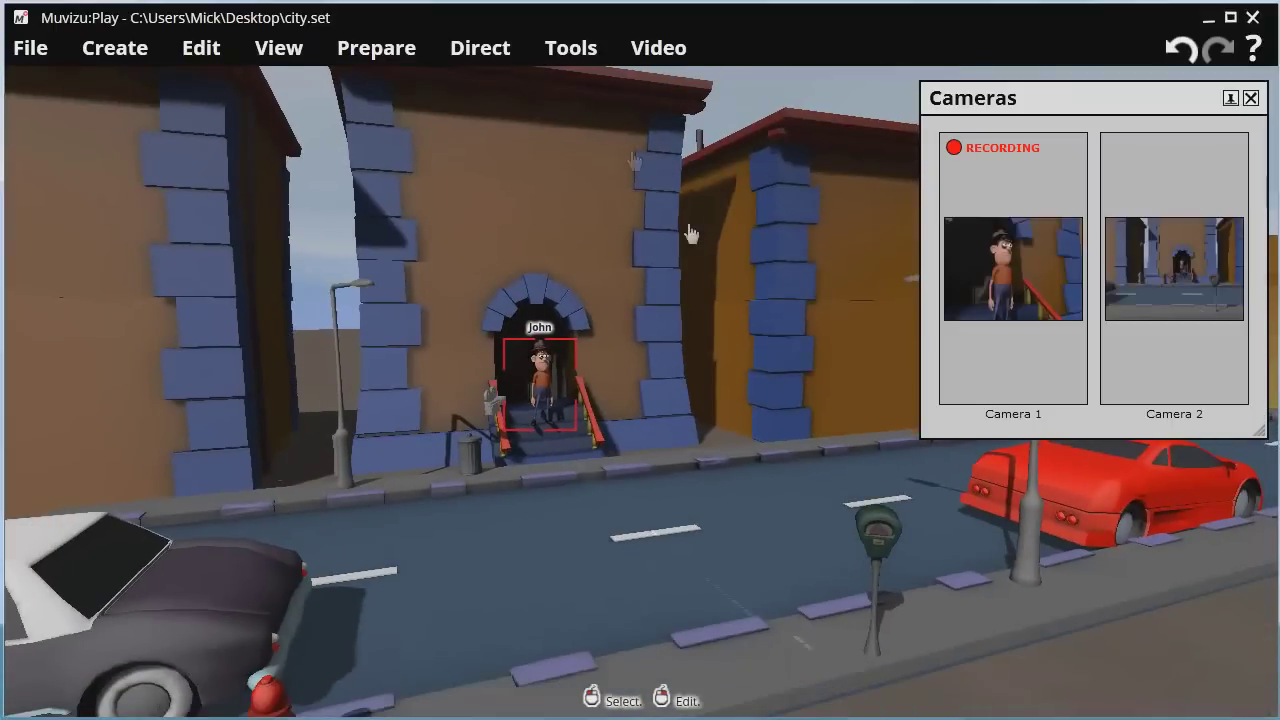
left_click(482, 47)
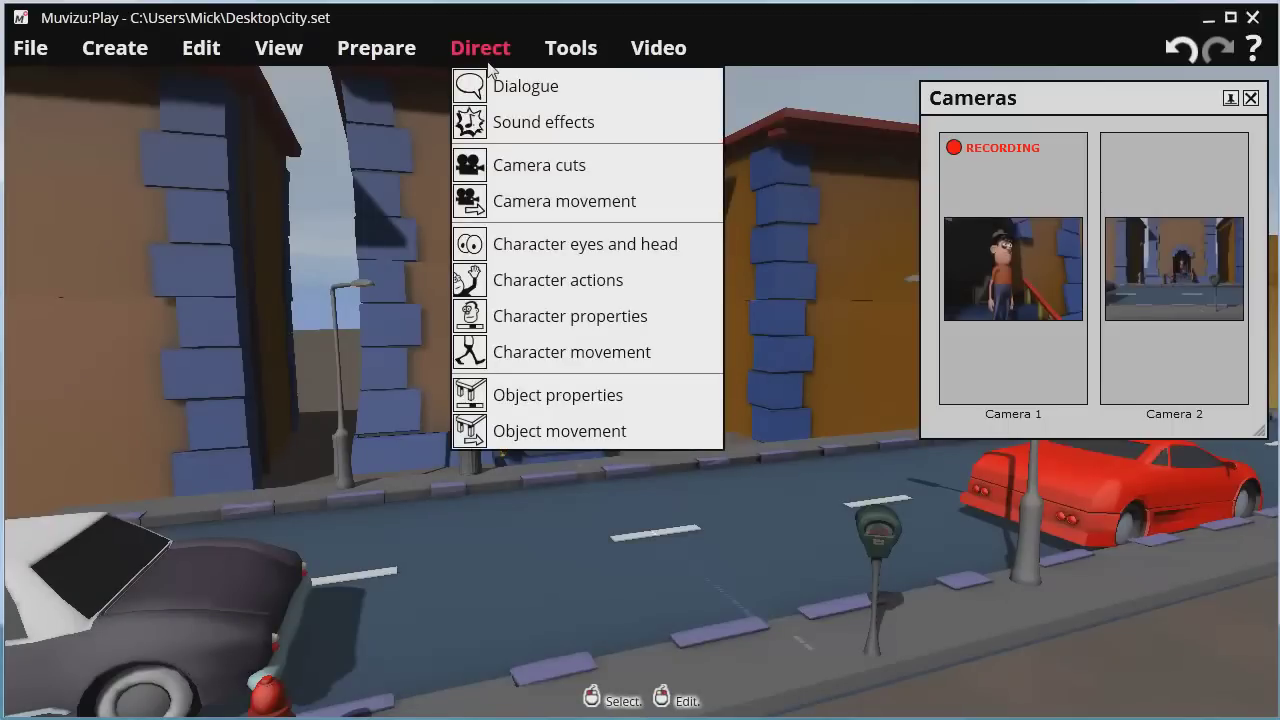
left_click(398, 52)
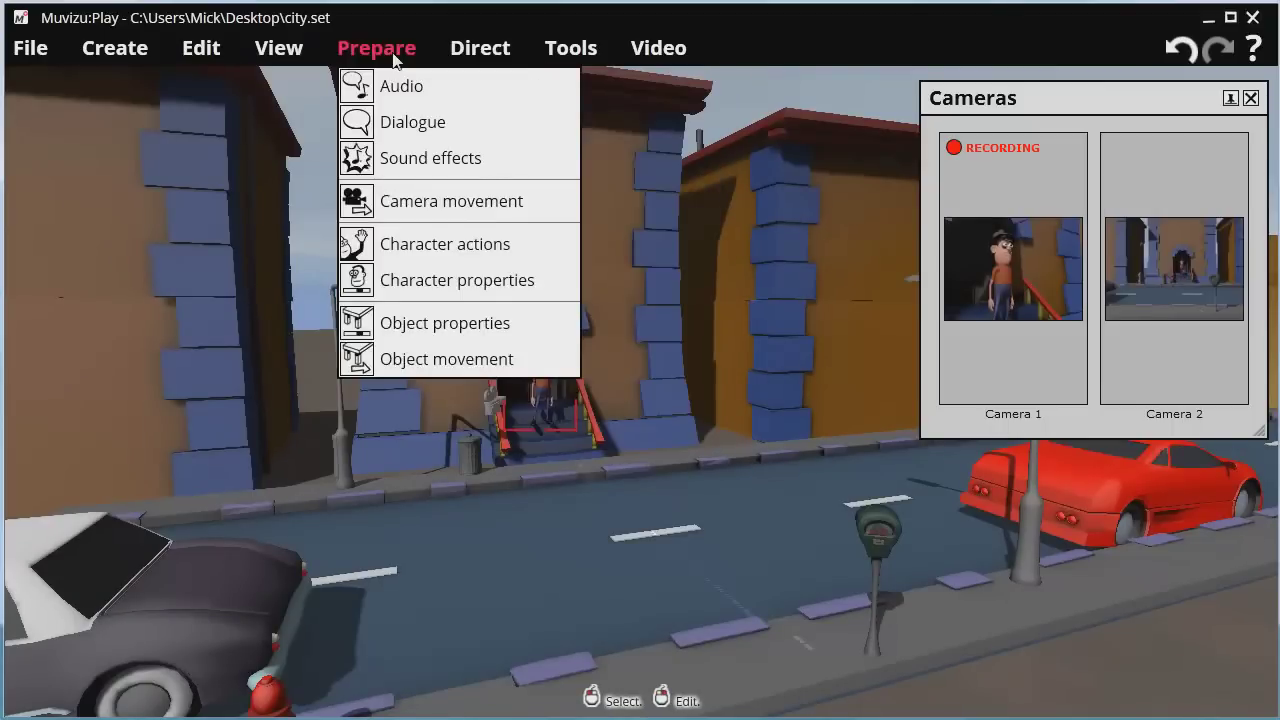
left_click(493, 55)
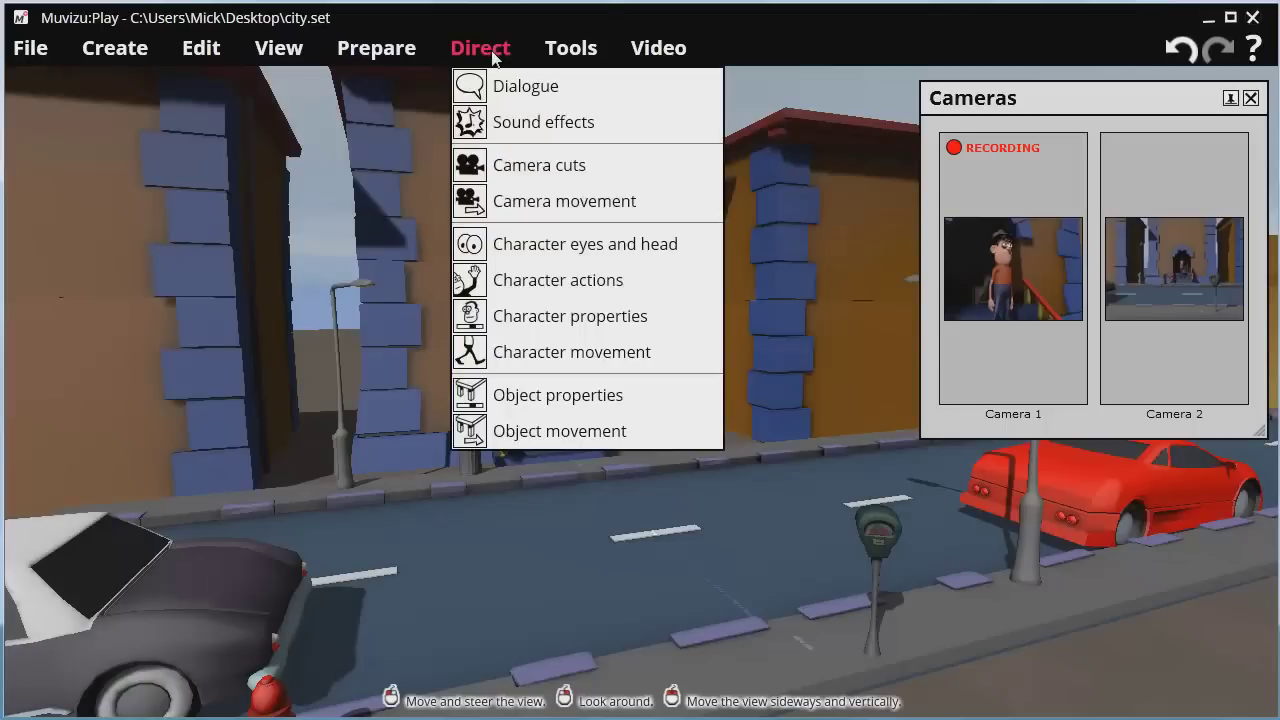
left_click(537, 358)
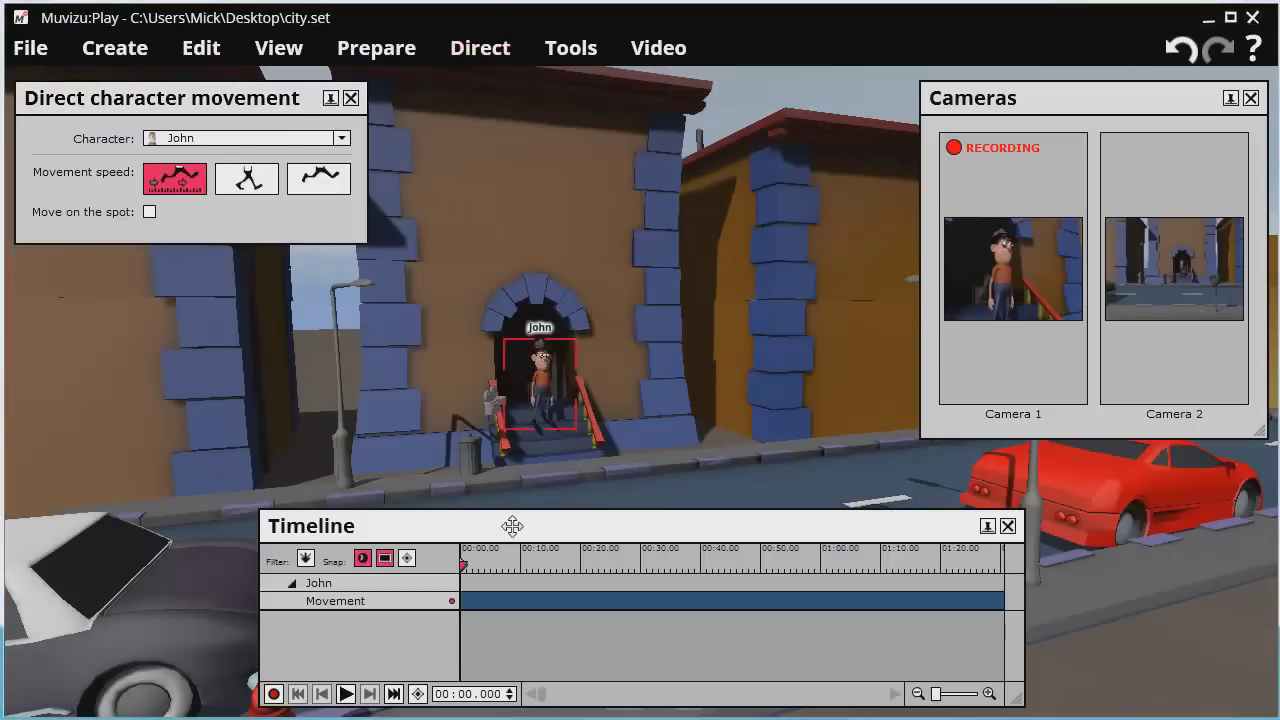
left_click_drag(512, 526, 523, 514)
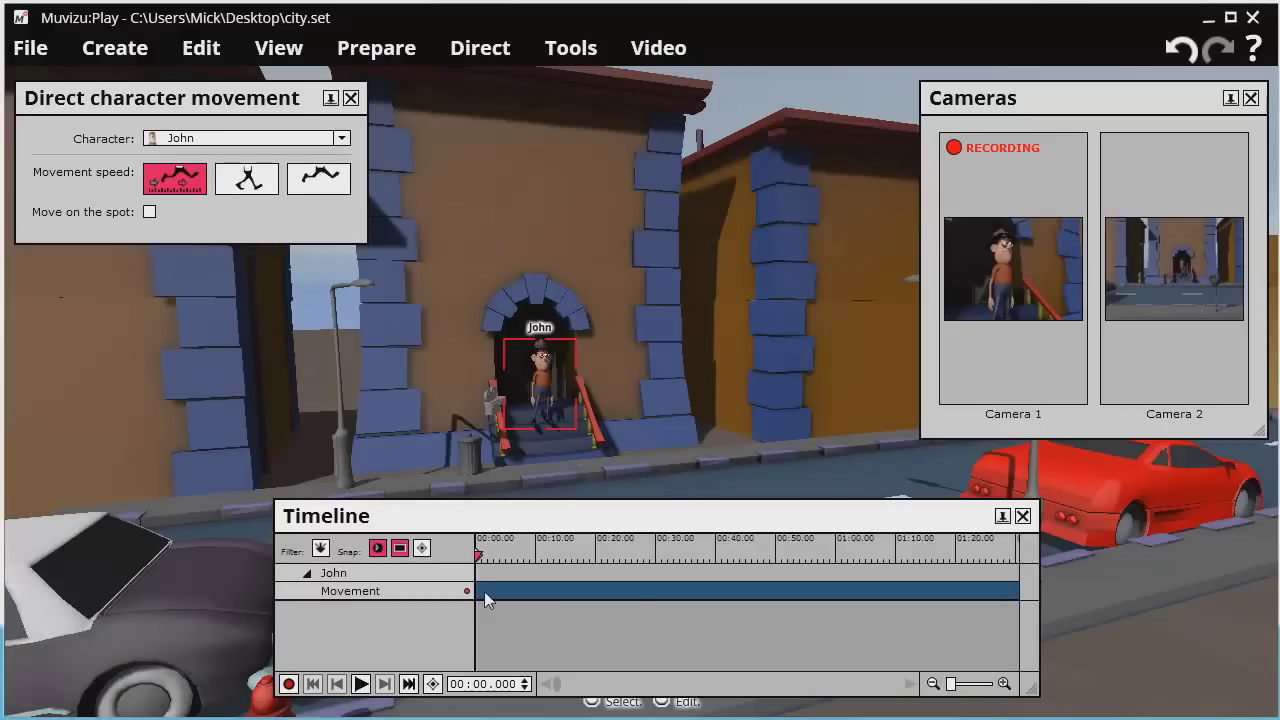
- Close the Cameras window and record the character moving from the doorway steps across the road to the opposite pavement
left_click(290, 686)
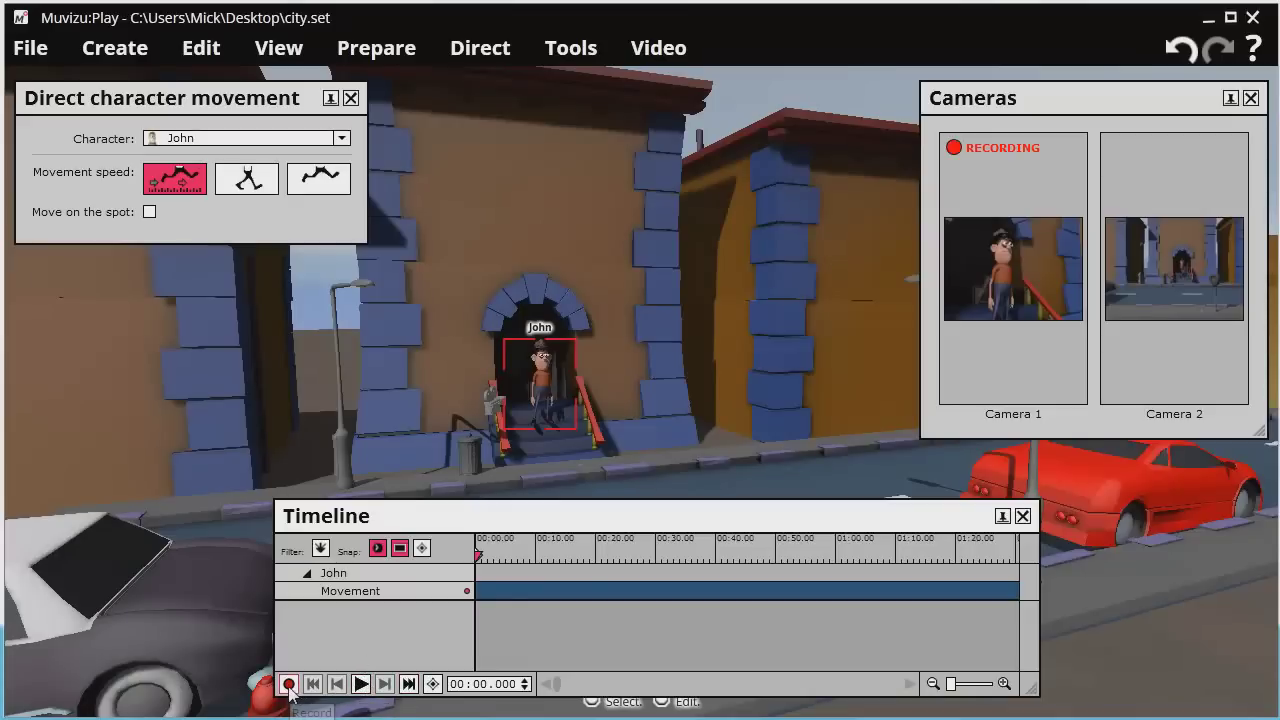
left_click_drag(782, 90, 770, 140)
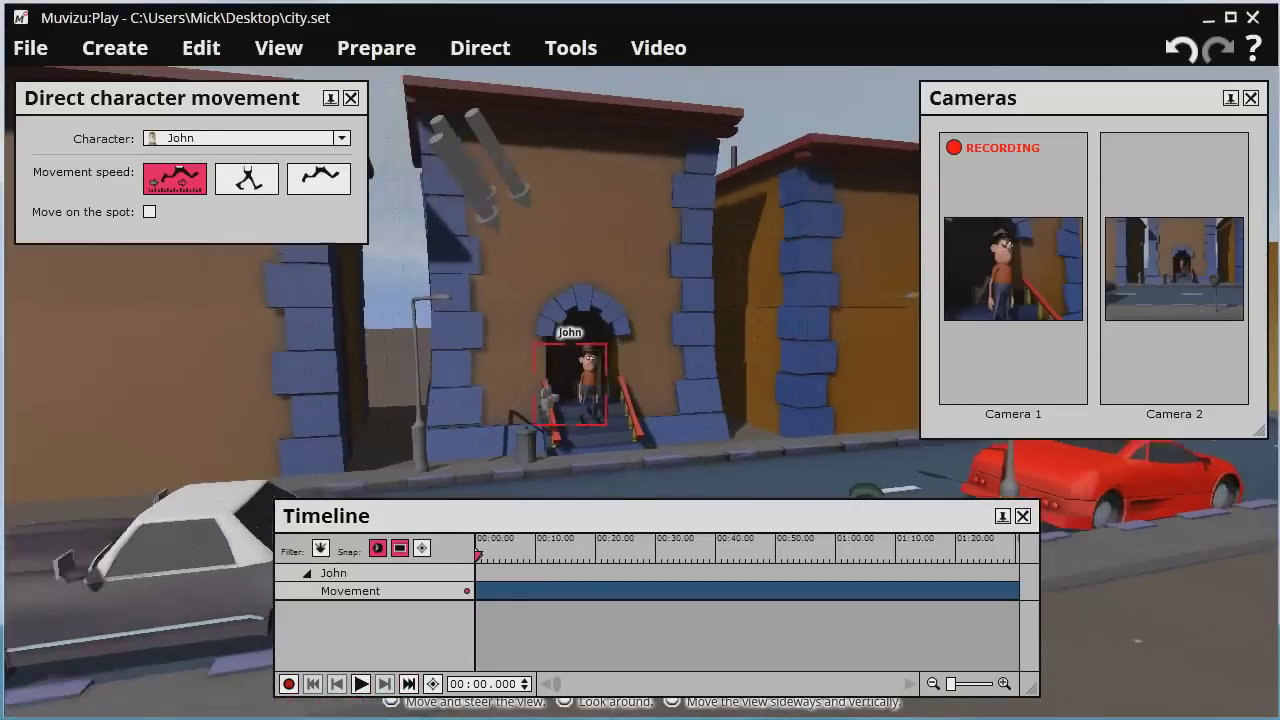
right_click_drag(770, 140, 700, 185)
left_click_drag(700, 185, 630, 290)
right_click_drag(630, 290, 625, 260)
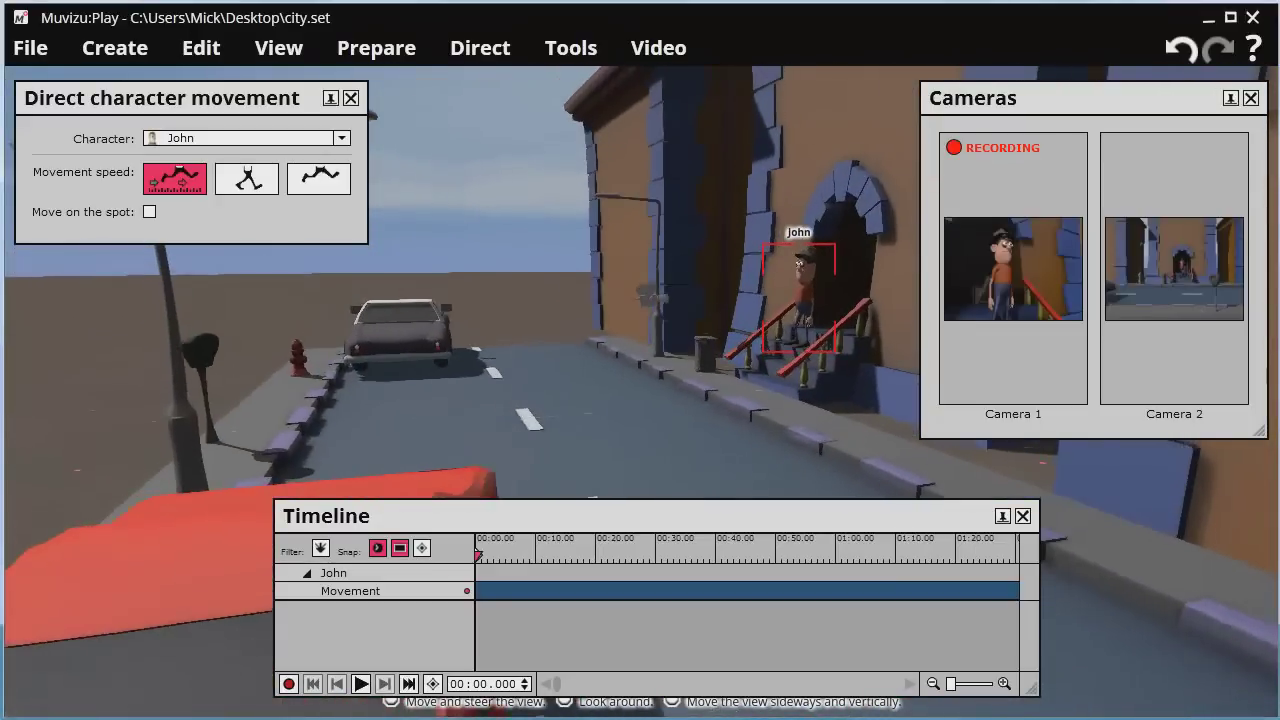
left_click_drag(625, 260, 615, 215)
middle_click_drag(615, 215, 630, 165)
right_click_drag(630, 165, 632, 211)
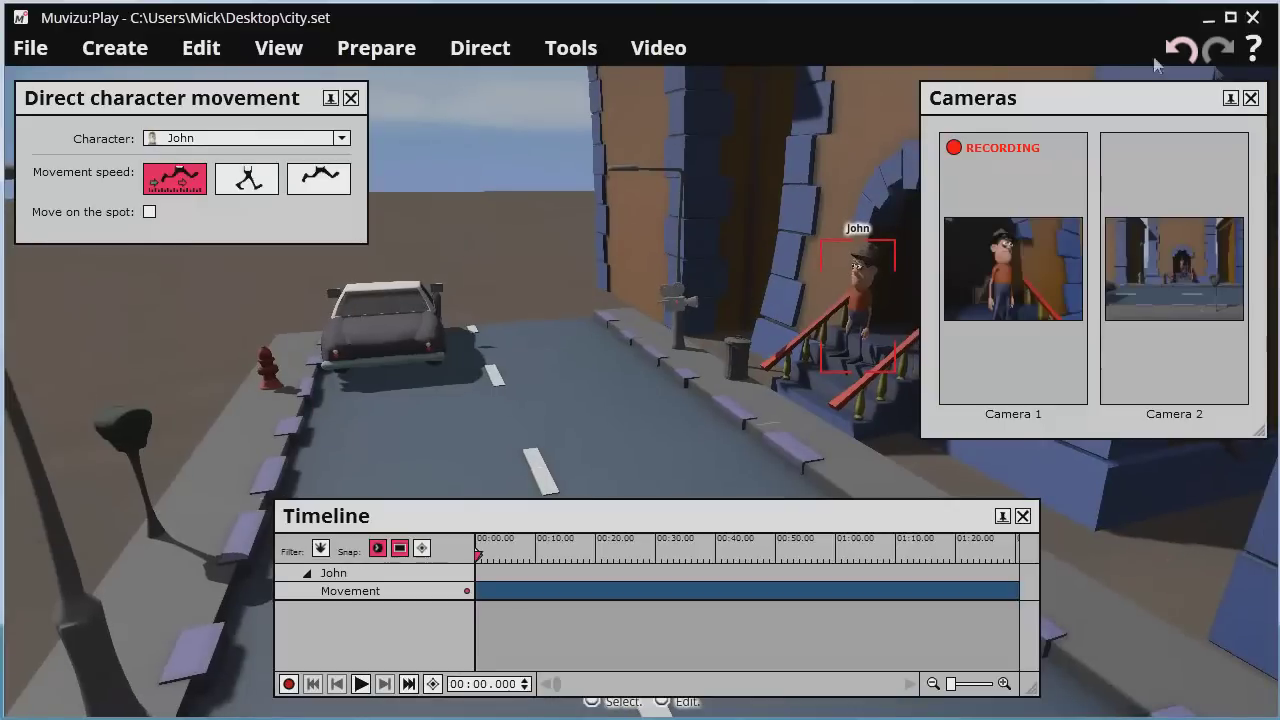
left_click(1250, 98)
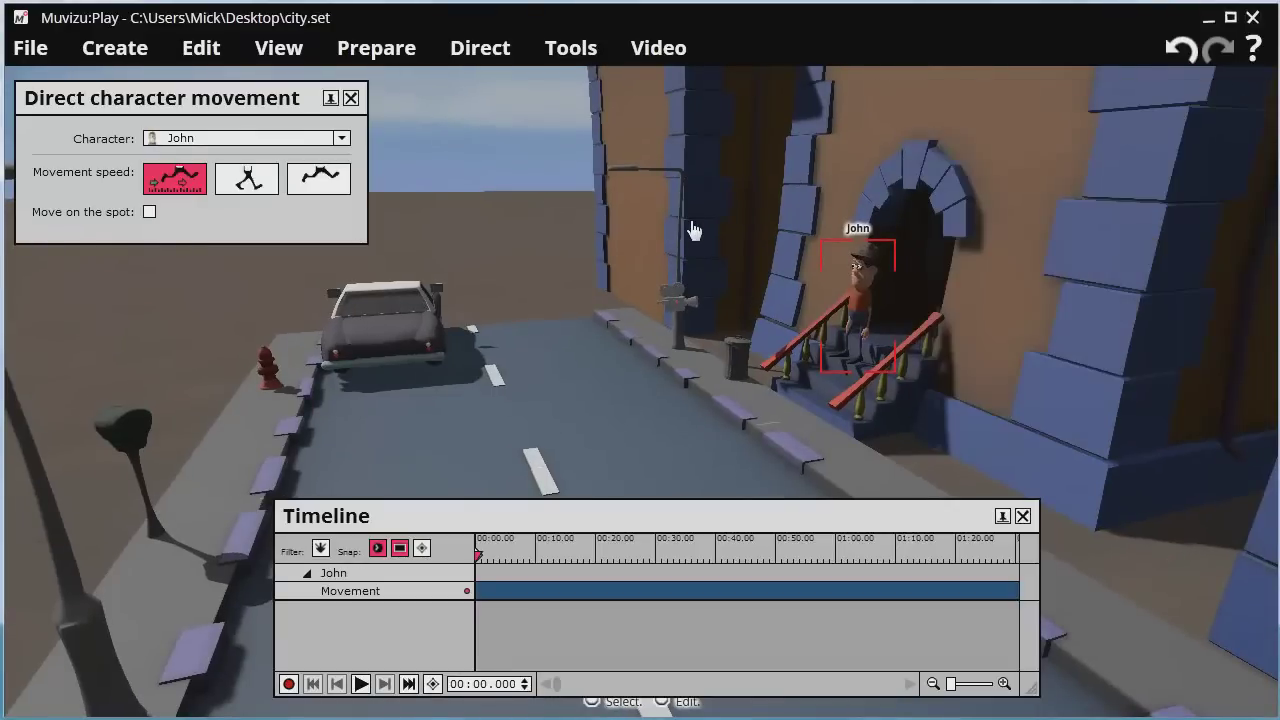
left_click(288, 684)
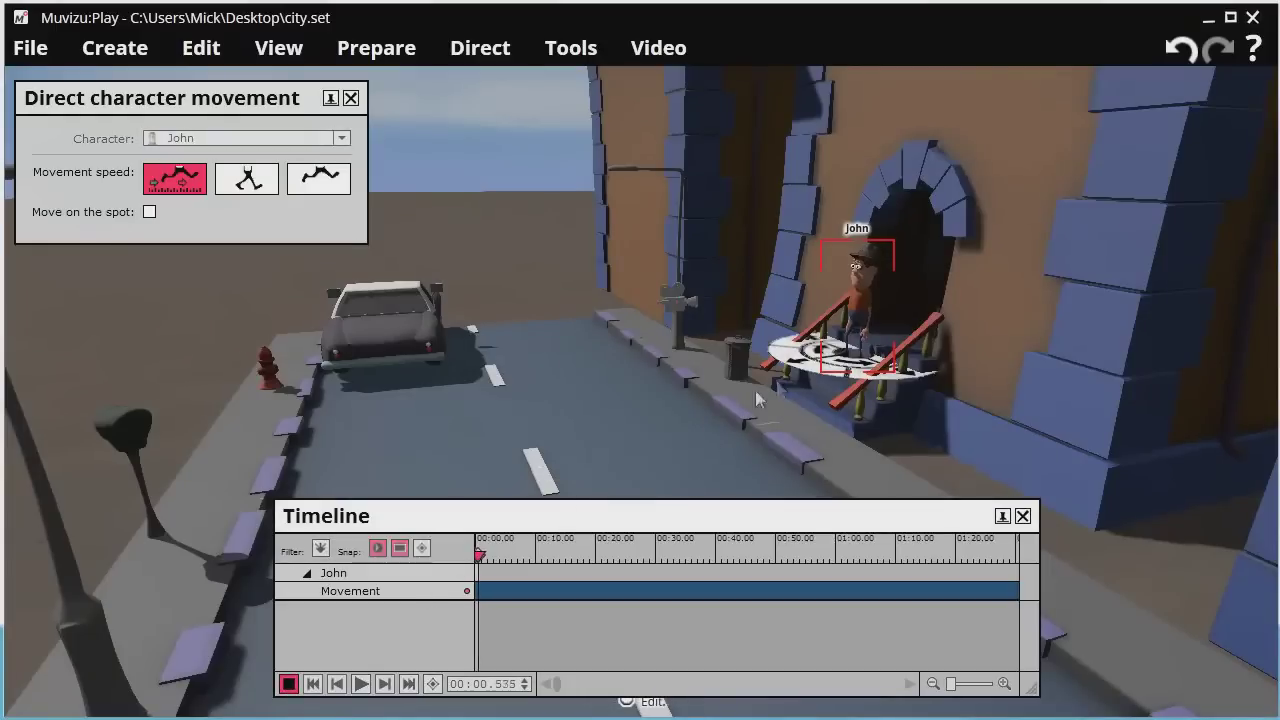
mouse_move(838, 352)
left_mouse_down()
mouse_move(737, 429)
mouse_move(262, 436)
left_mouse_up()
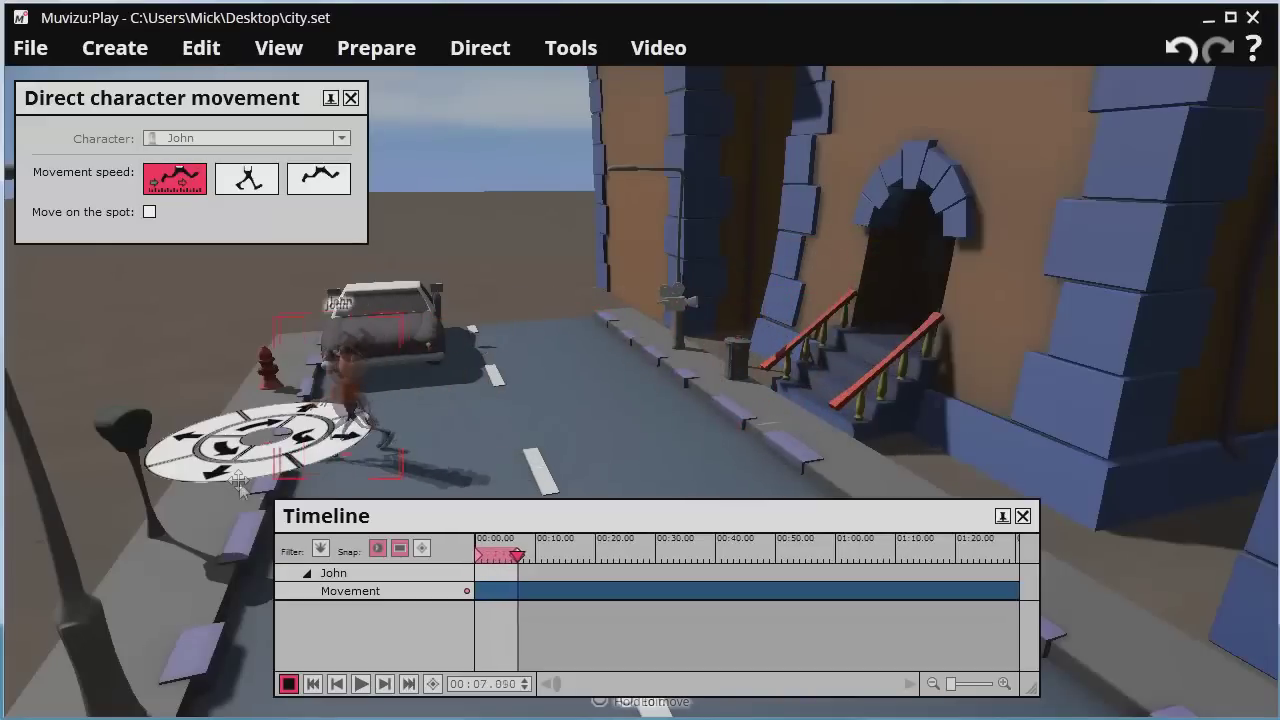
left_click(289, 684)
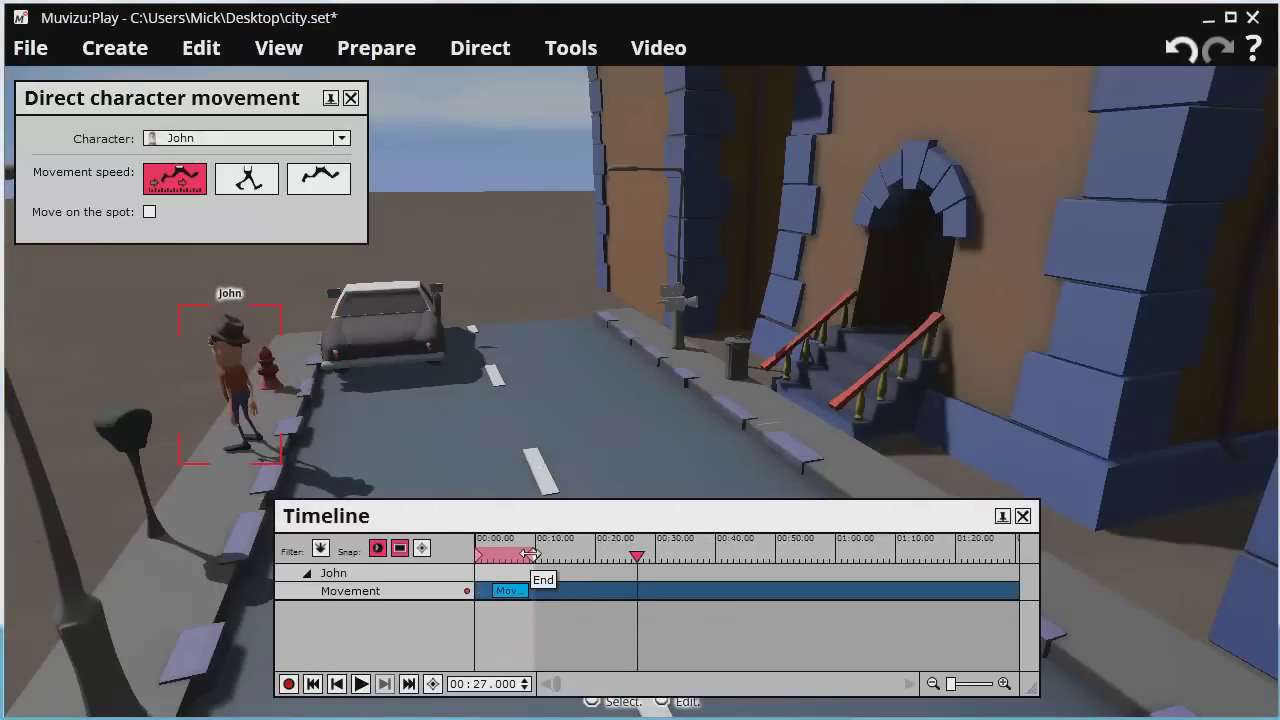
- Extend the timeline's end marker to 20 seconds and close the character movement controls
mouse_move(530, 554)
left_mouse_down()
mouse_move(604, 554)
mouse_move(526, 555)
mouse_move(540, 565)
mouse_move(597, 555)
left_mouse_up()
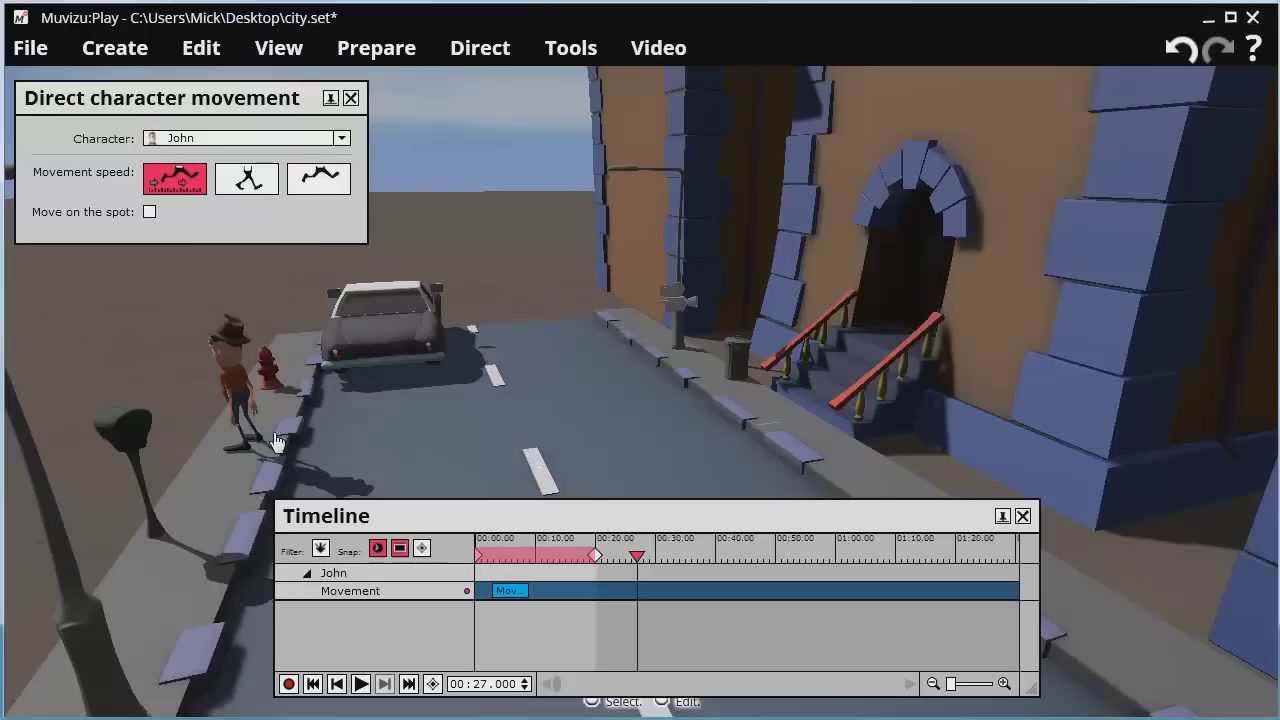
left_click(351, 101)
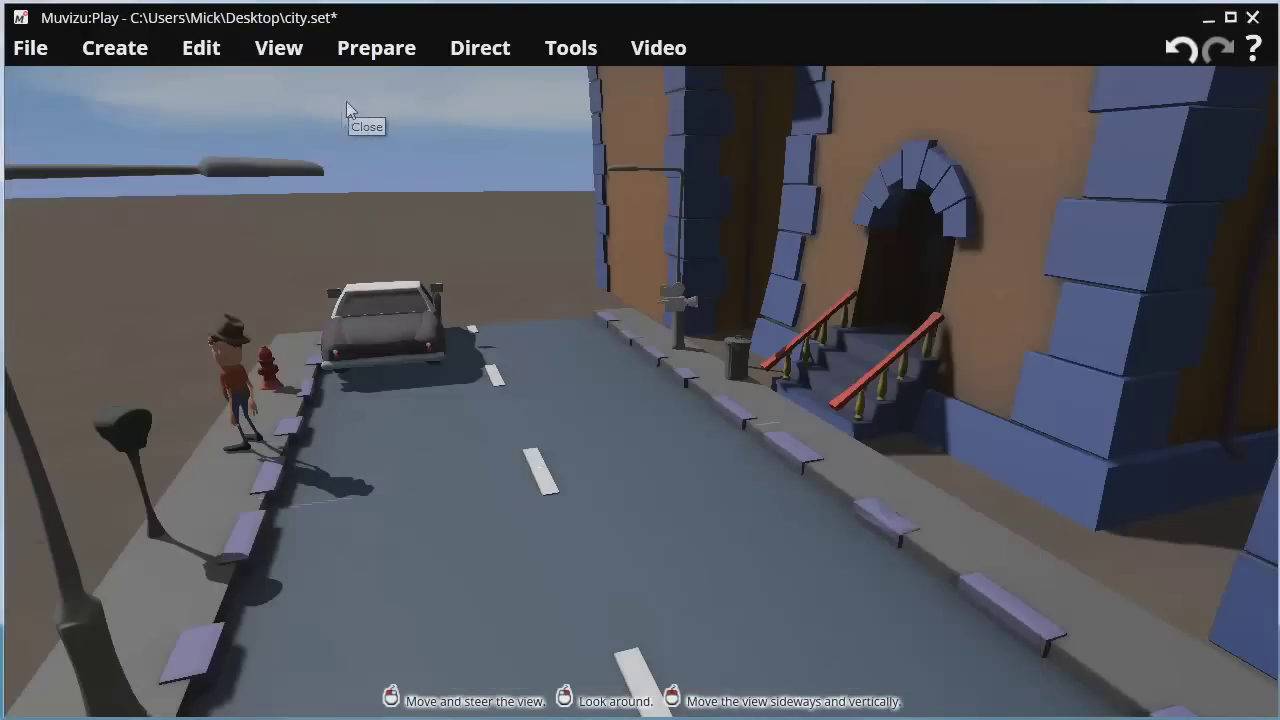
- Record about 13 seconds of microphone sound into Audio track 1 and raise its volume to nearly maximum
mouse_move(156, 310)
left_mouse_down()
mouse_move(290, 300)
mouse_move(340, 280)
mouse_move(380, 340)
mouse_move(340, 400)
mouse_move(365, 480)
mouse_move(390, 420)
mouse_move(330, 430)
mouse_move(390, 410)
mouse_move(380, 360)
mouse_move(330, 350)
mouse_move(345, 305)
mouse_move(154, 300)
mouse_move(154, 317)
left_mouse_up()
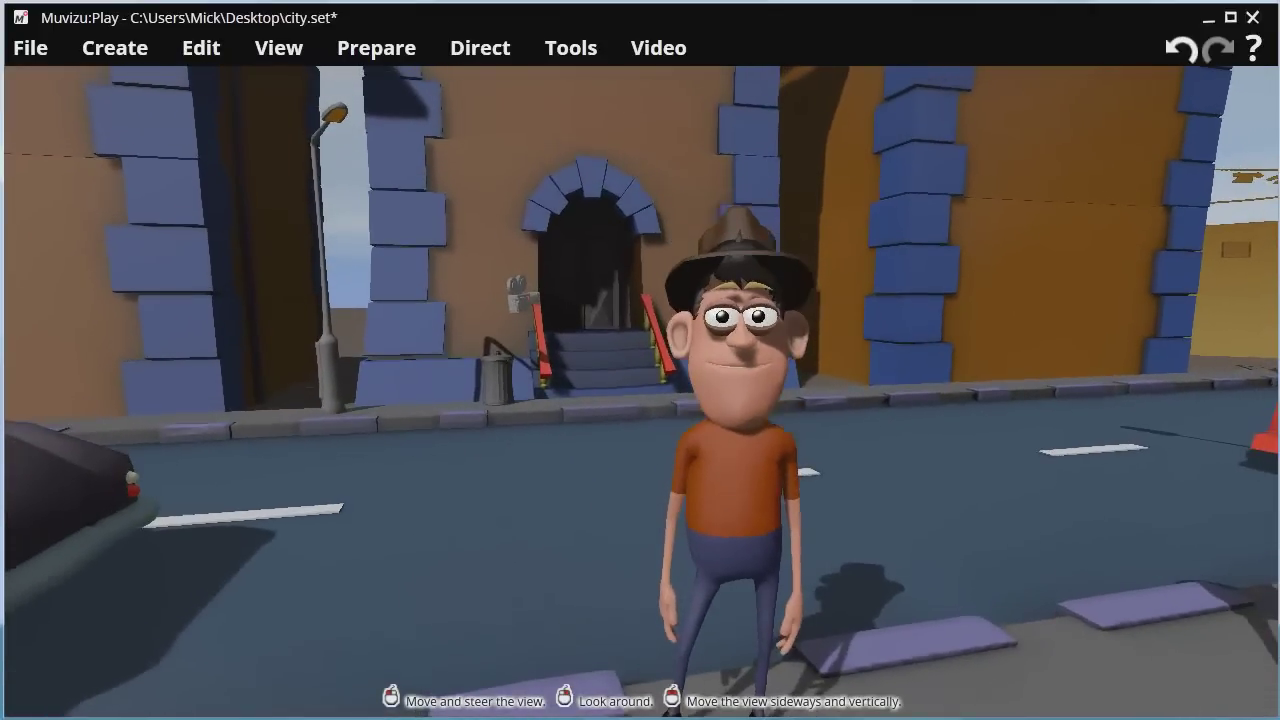
left_click(375, 48)
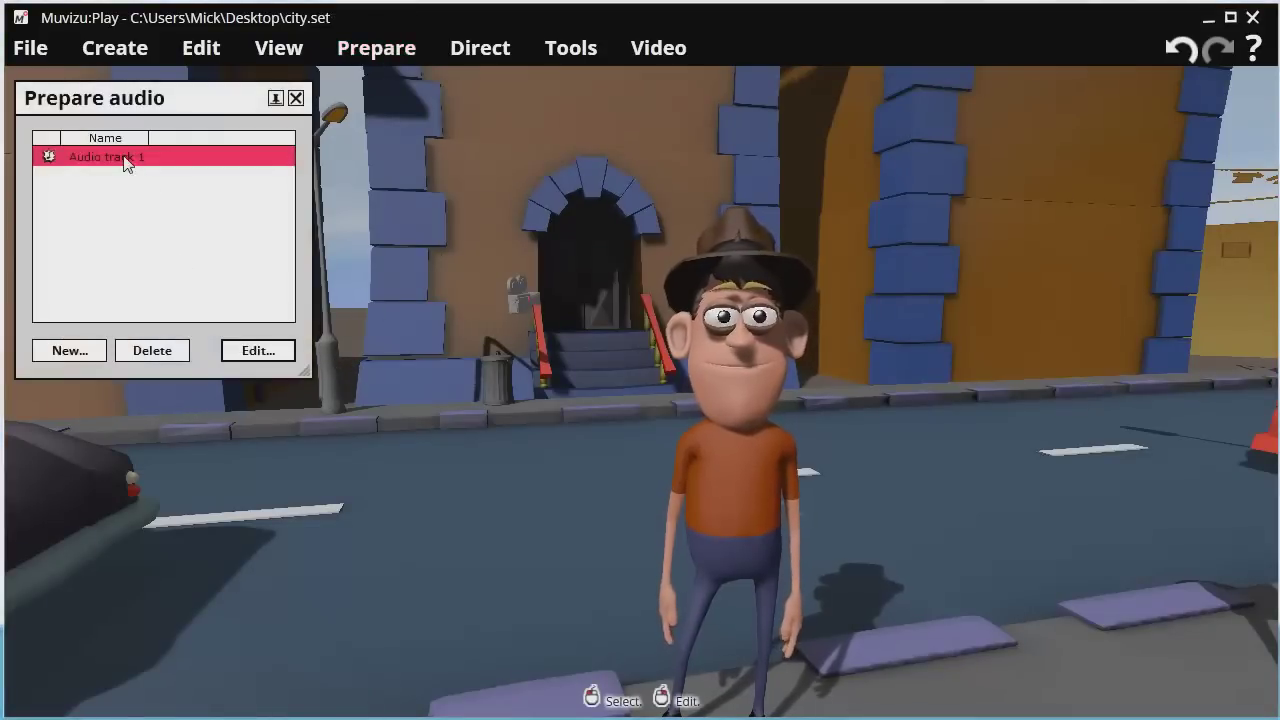
left_click(245, 352)
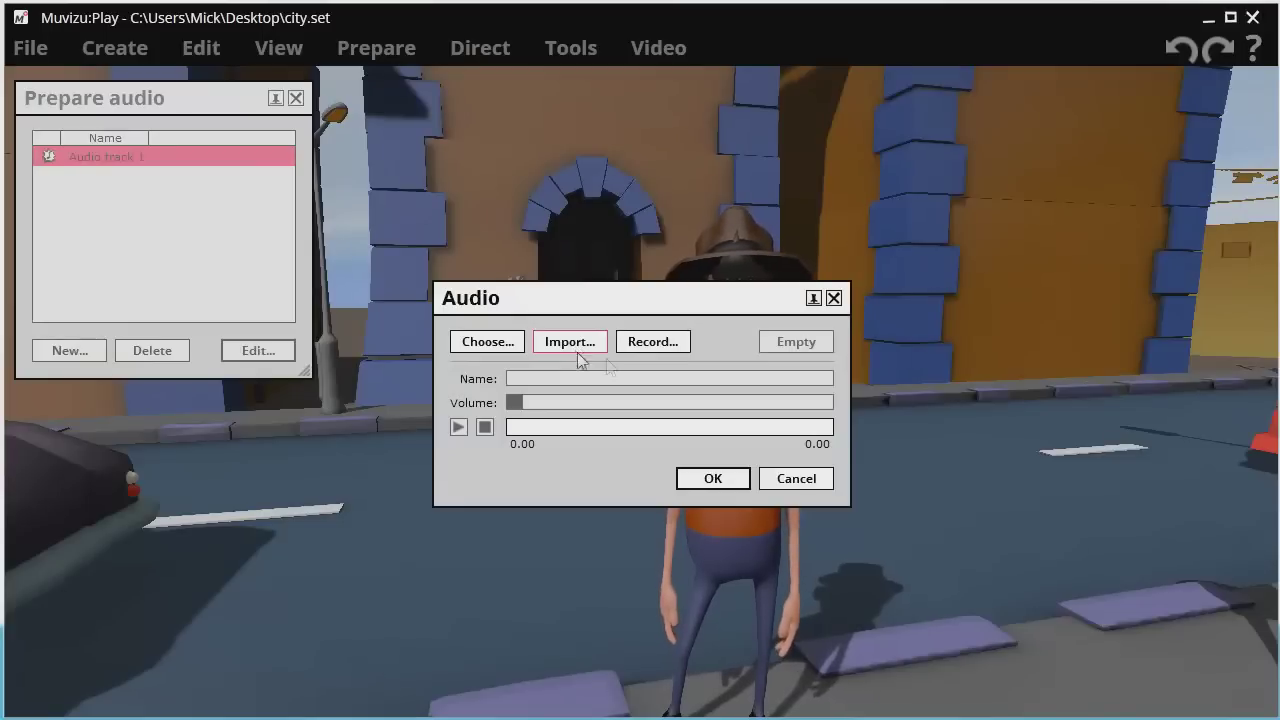
left_click(654, 345)
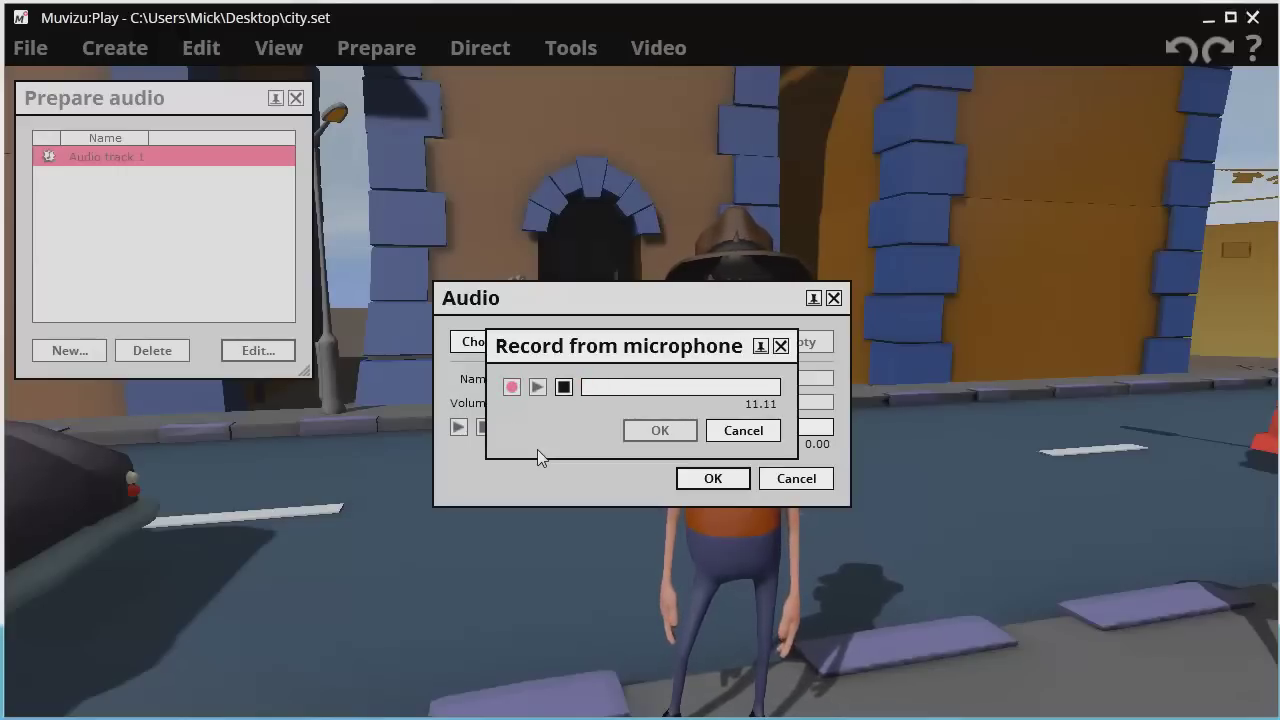
left_click(564, 387)
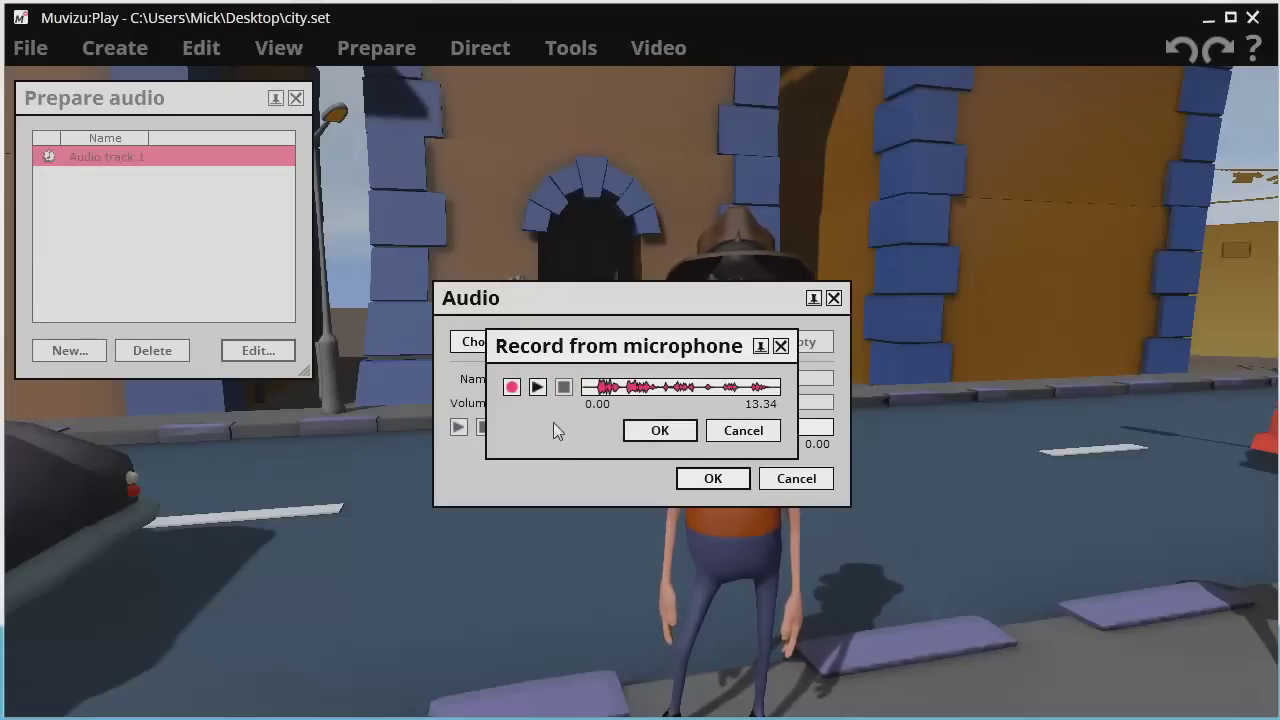
left_click(659, 430)
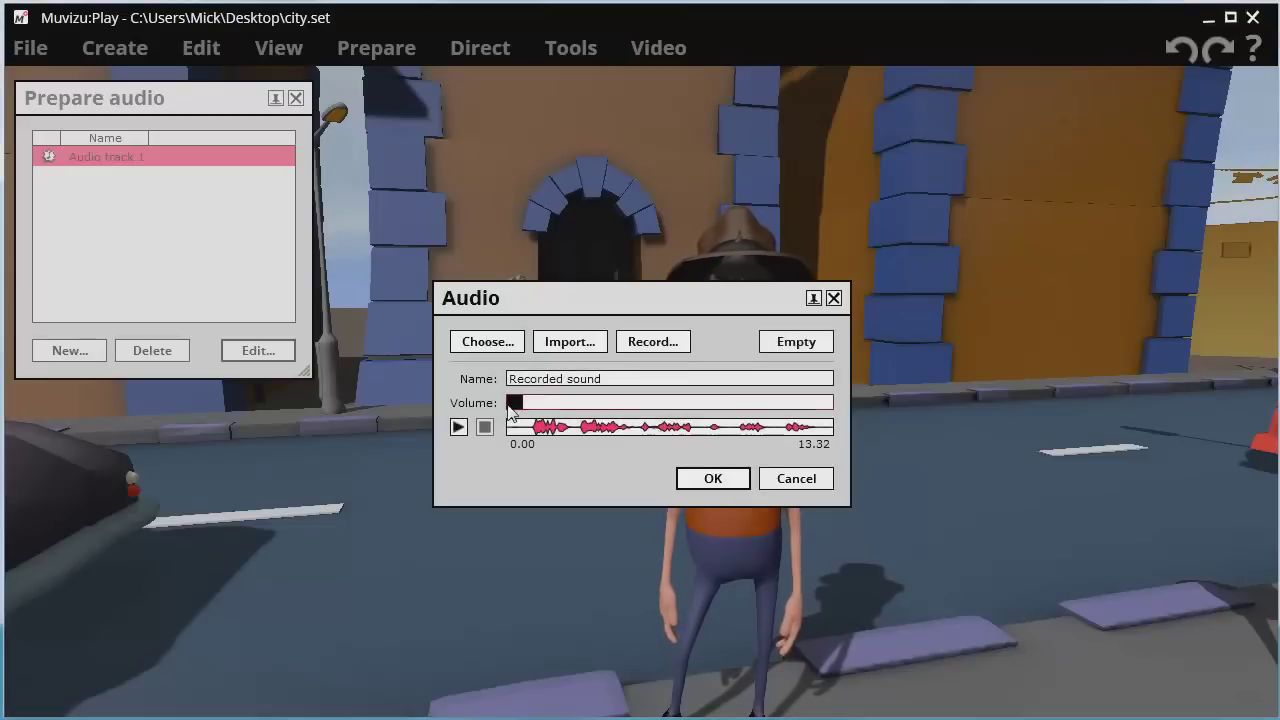
left_click_drag(511, 405, 818, 412)
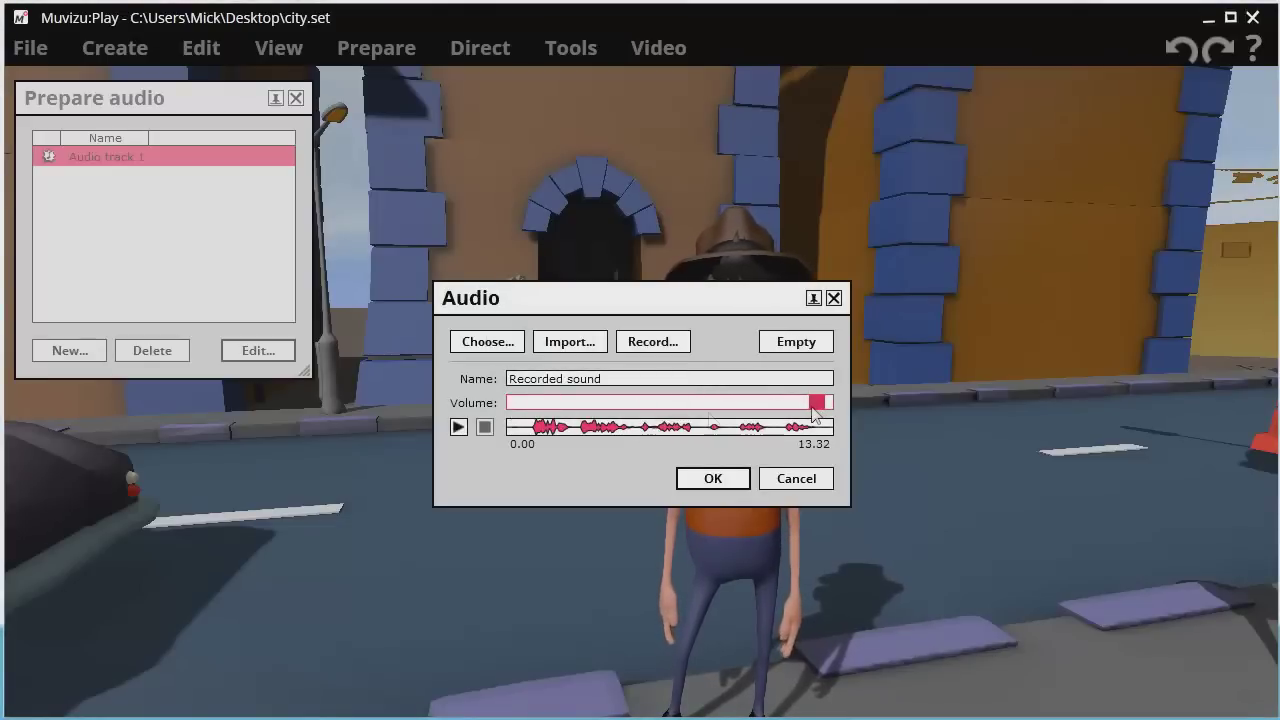
left_click(703, 484)
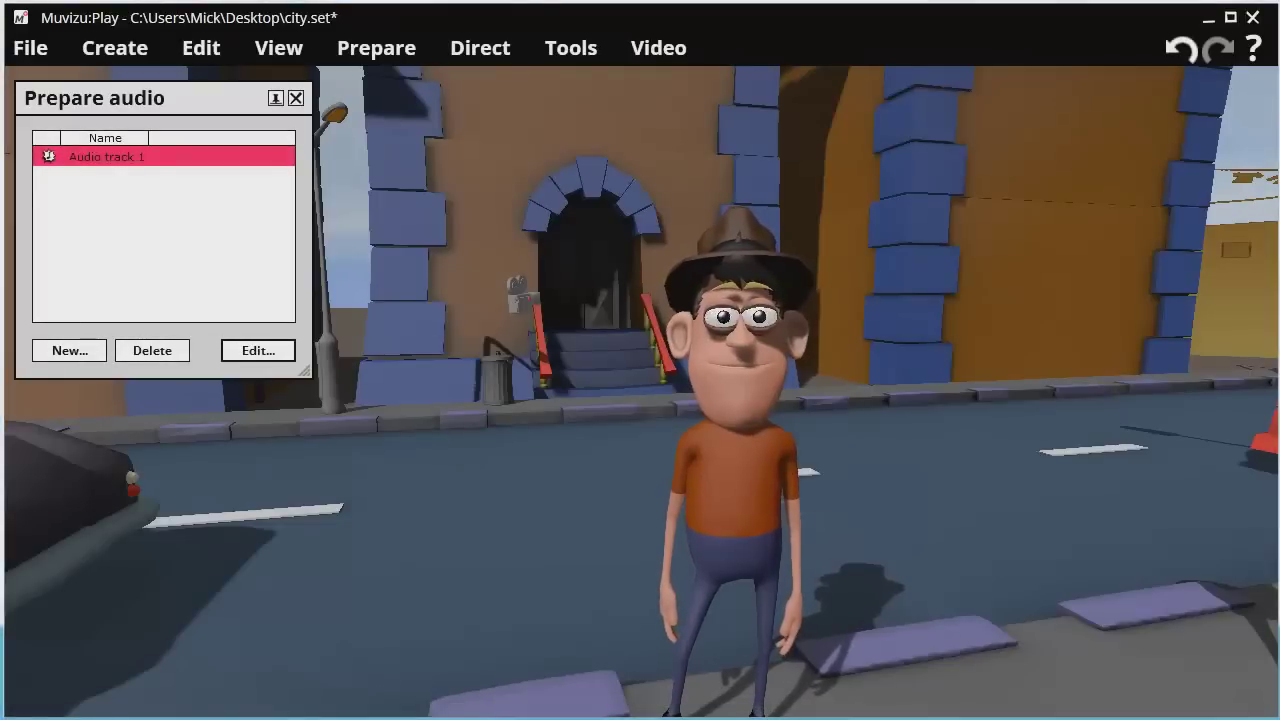
- Lip-sync the character's dialogue to Audio track 1 and save the set
left_click(397, 49)
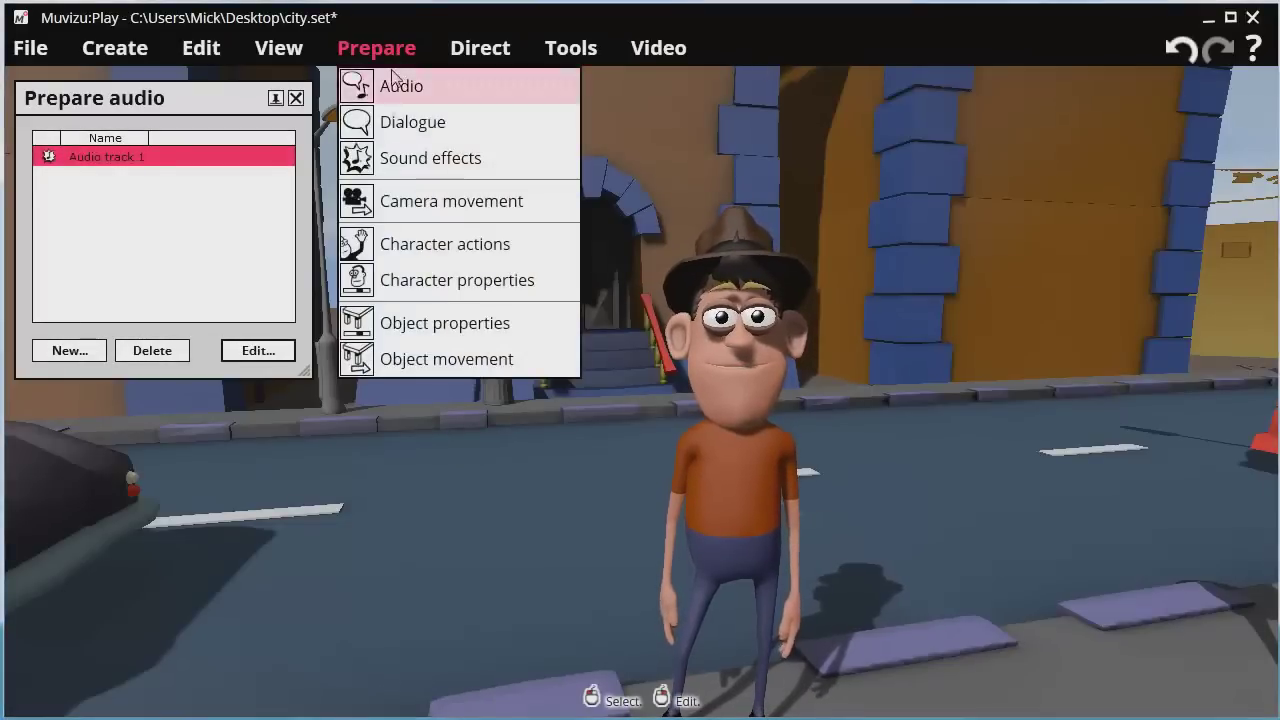
left_click(397, 123)
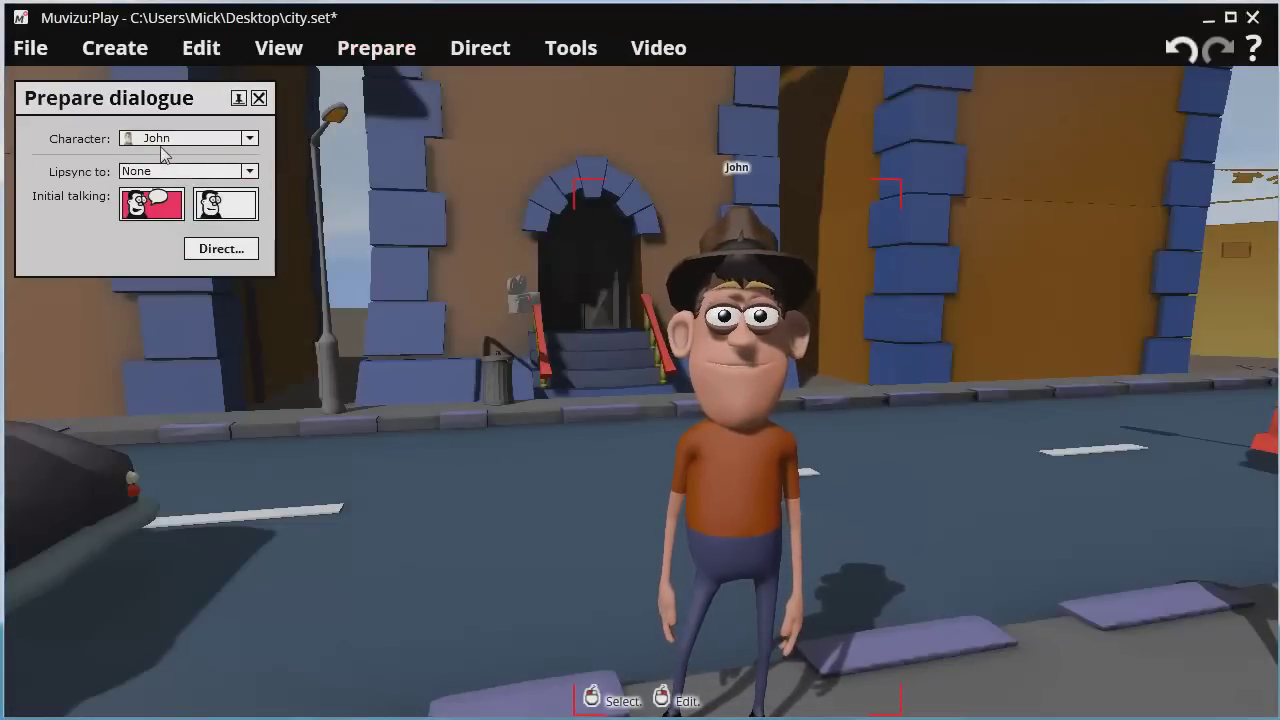
left_click(249, 171)
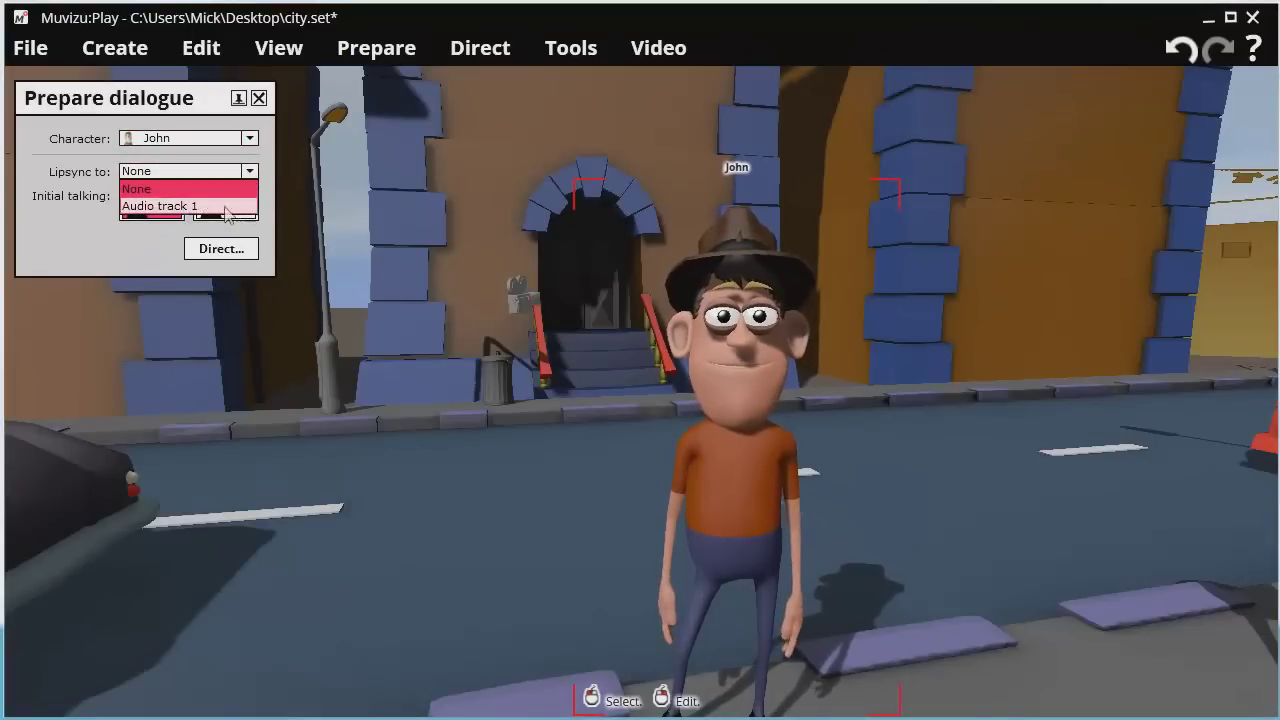
left_click(187, 206)
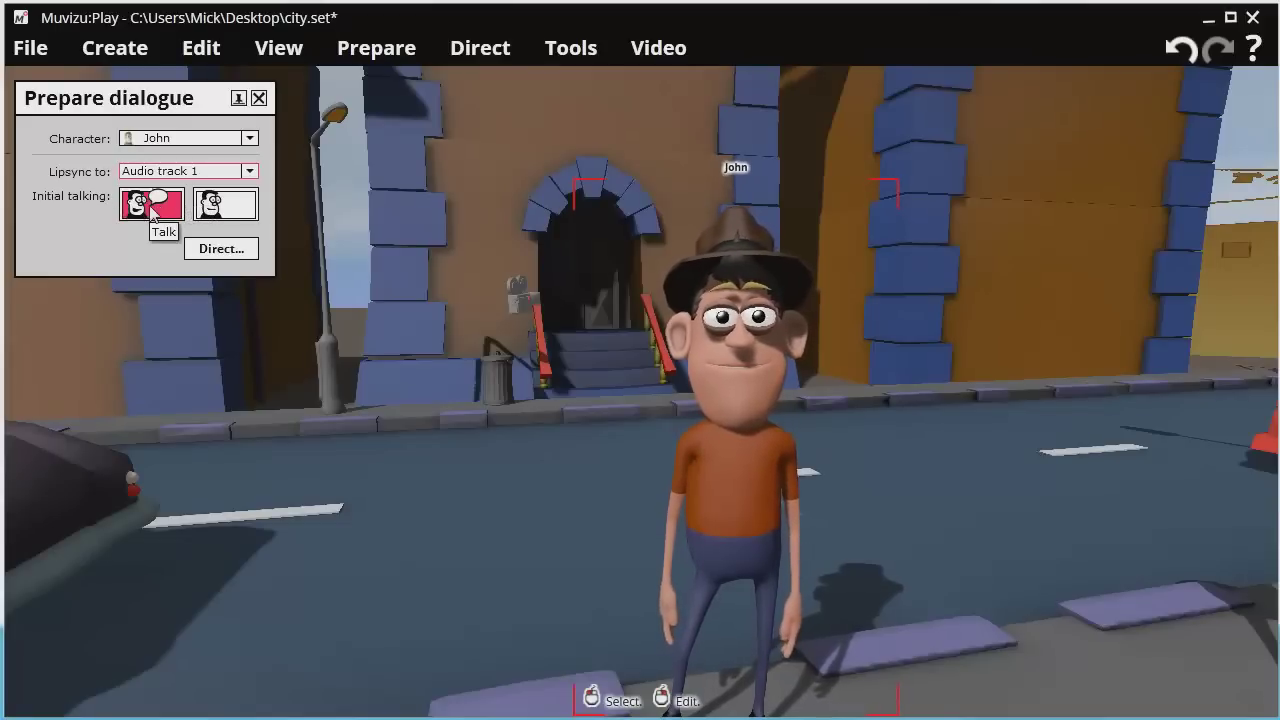
left_click(259, 99)
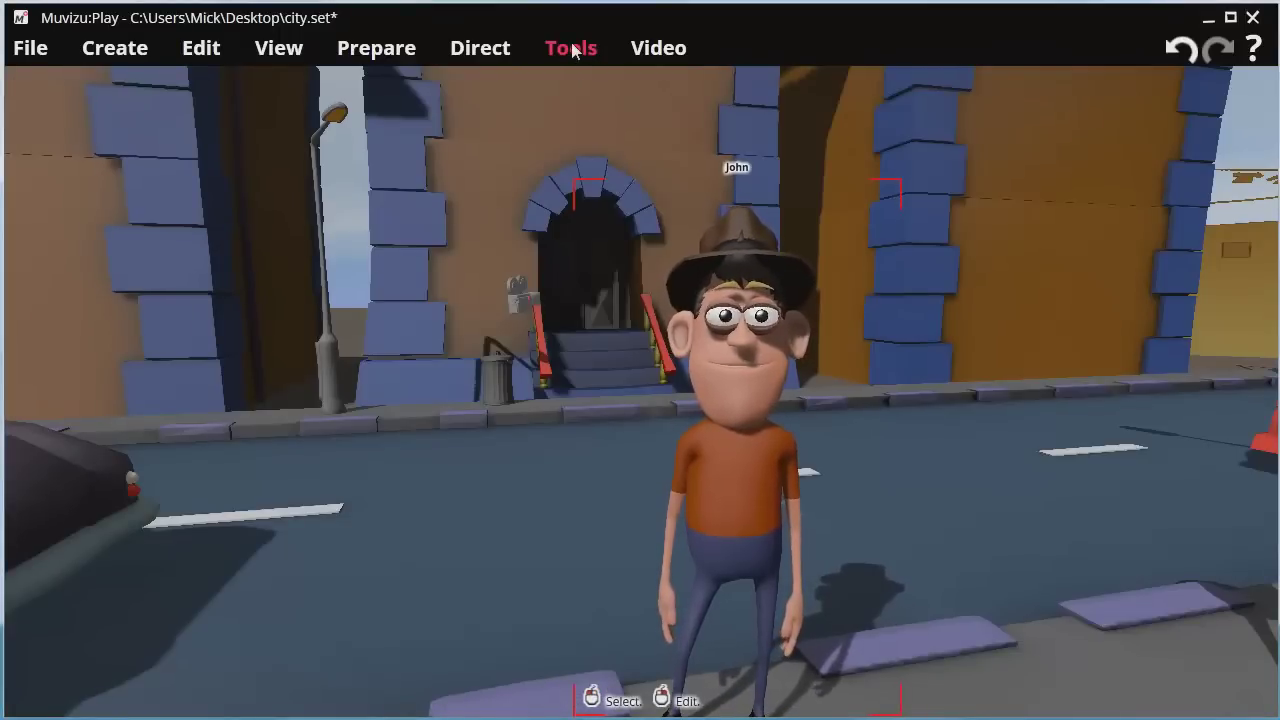
key("ctrl+s")
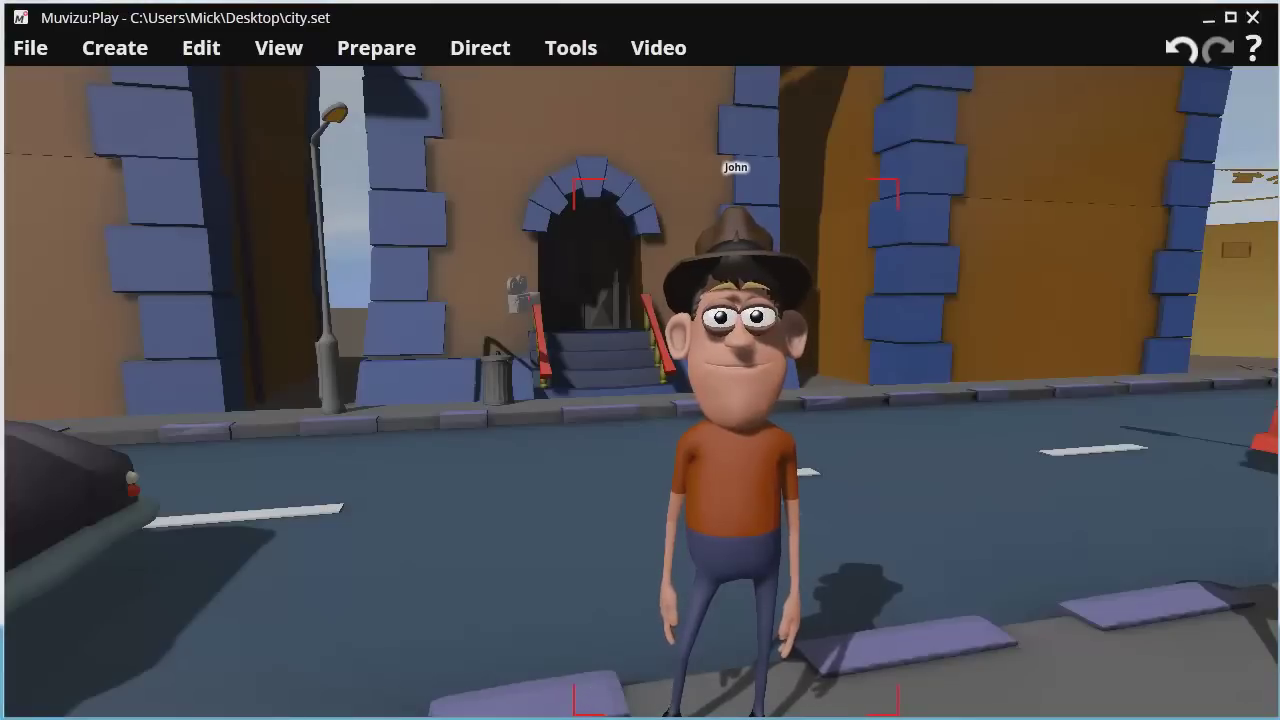
- Open the timeline, shift the Audio track 1 clip to start at about 6 seconds, and return the playhead to 0
left_click(572, 48)
left_click(582, 86)
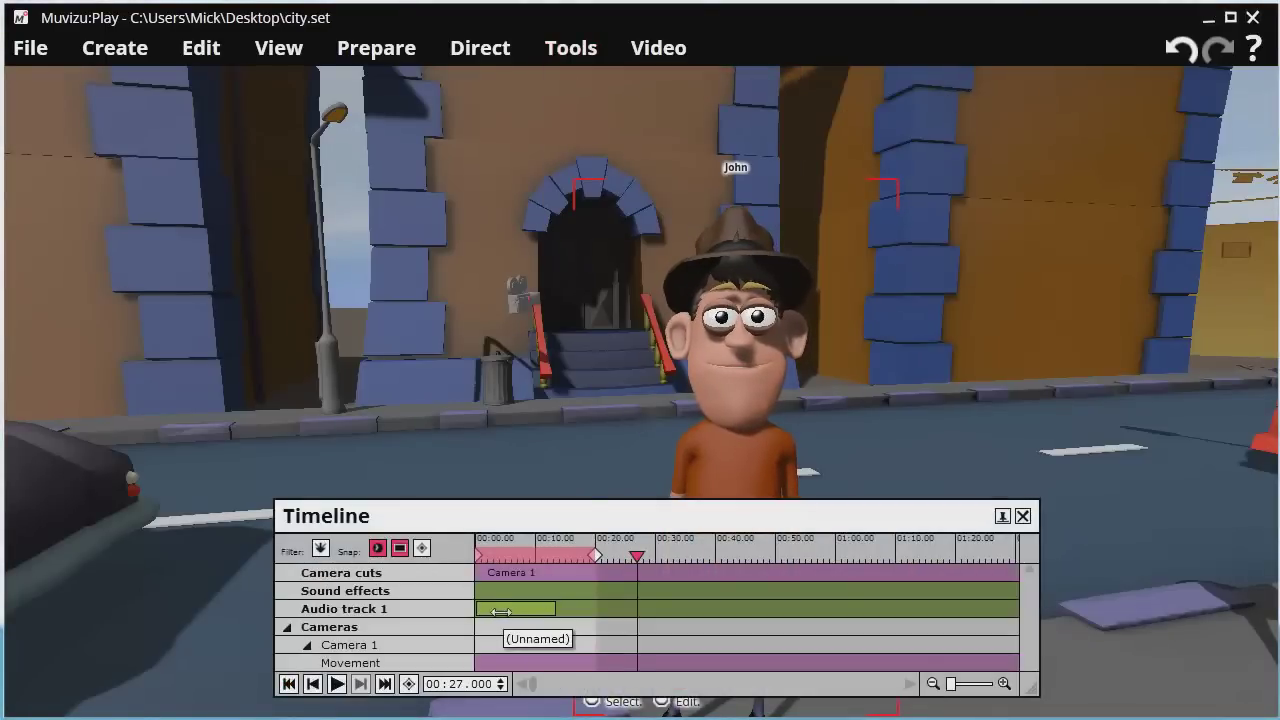
left_click(503, 610)
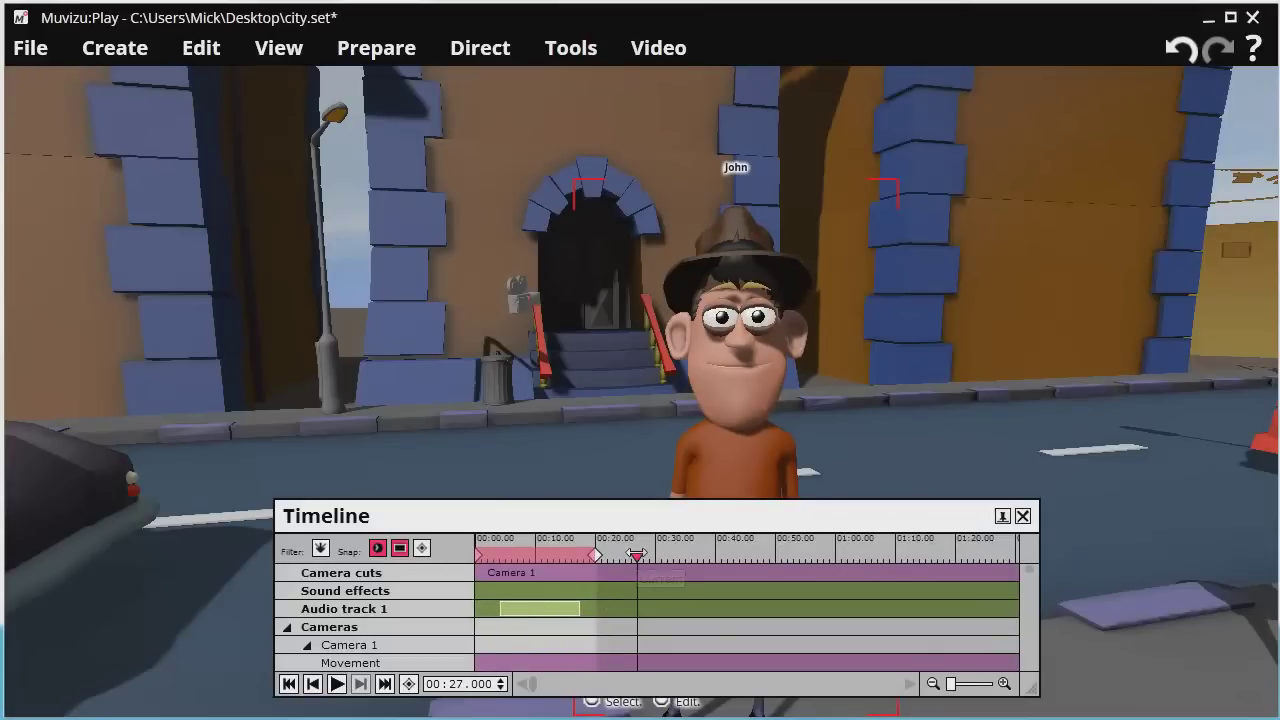
left_click_drag(637, 553, 466, 567)
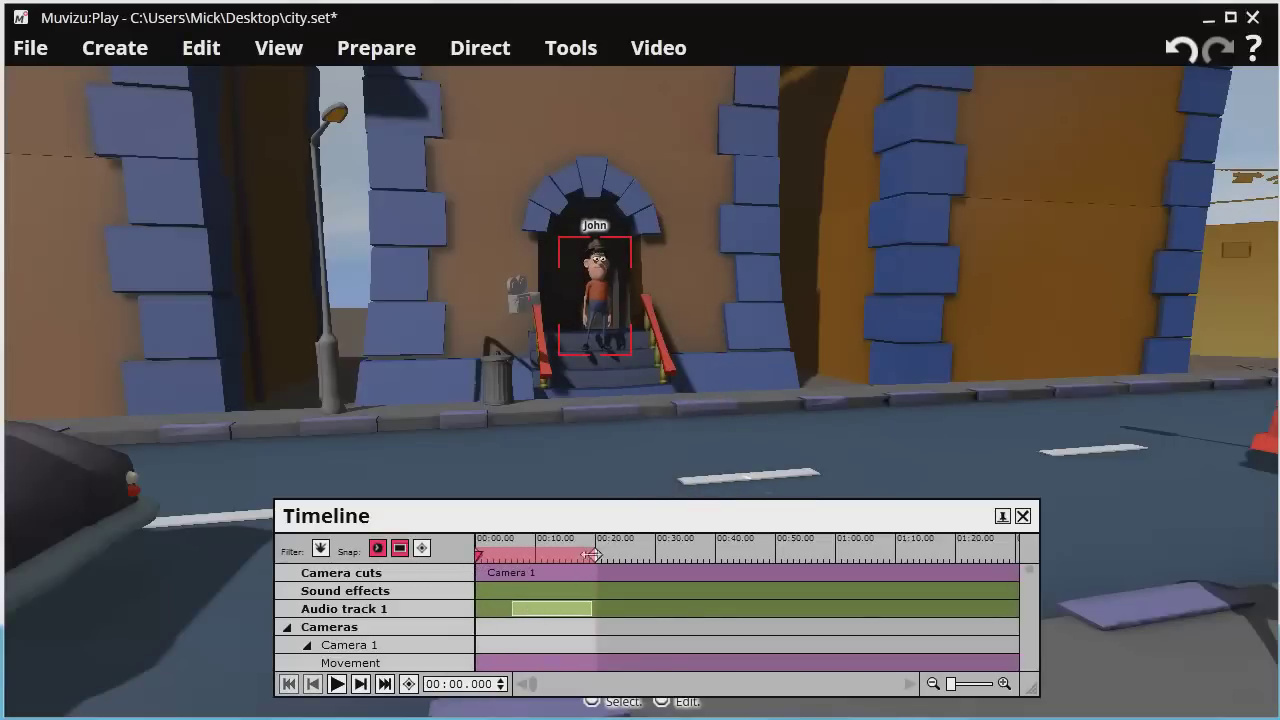
- Extend the timeline's end marker to about 22 seconds and shift the Audio track 1 clip to start at about 8 seconds
left_click_drag(601, 555, 608, 555)
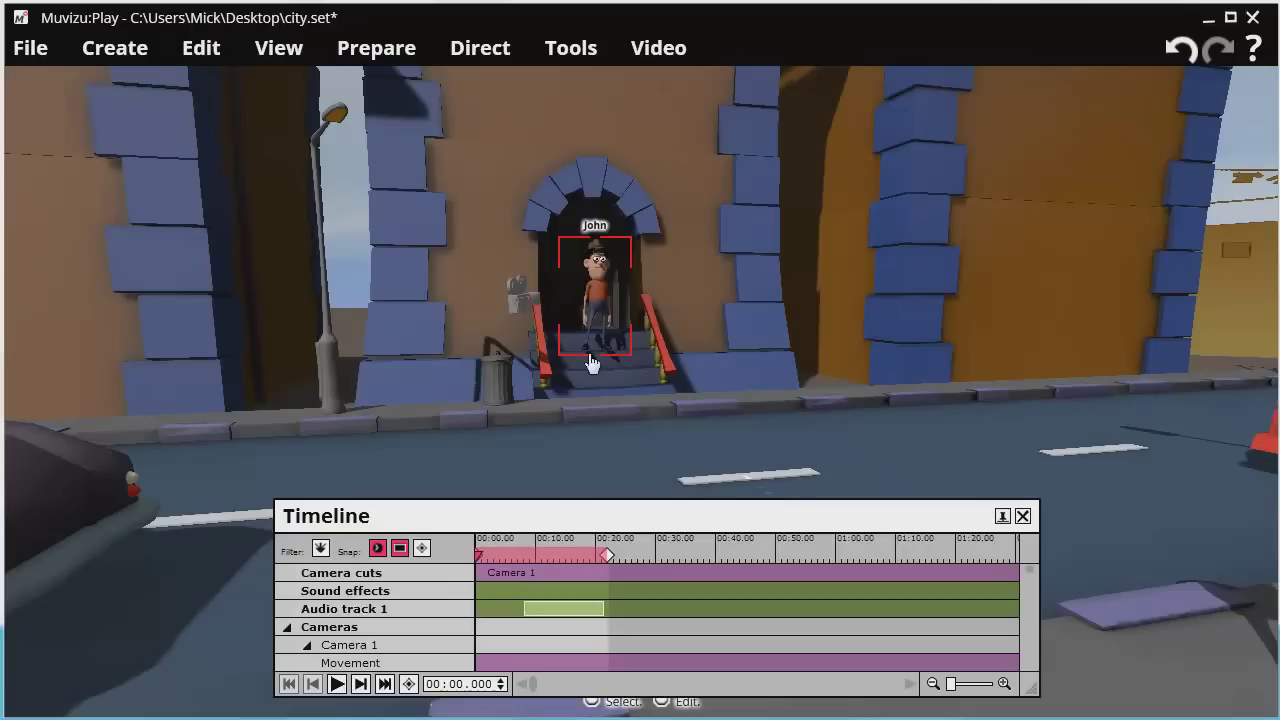
- Record about 23 seconds of head look-at direction for the character from the start, and return the playhead to 0
left_click(487, 47)
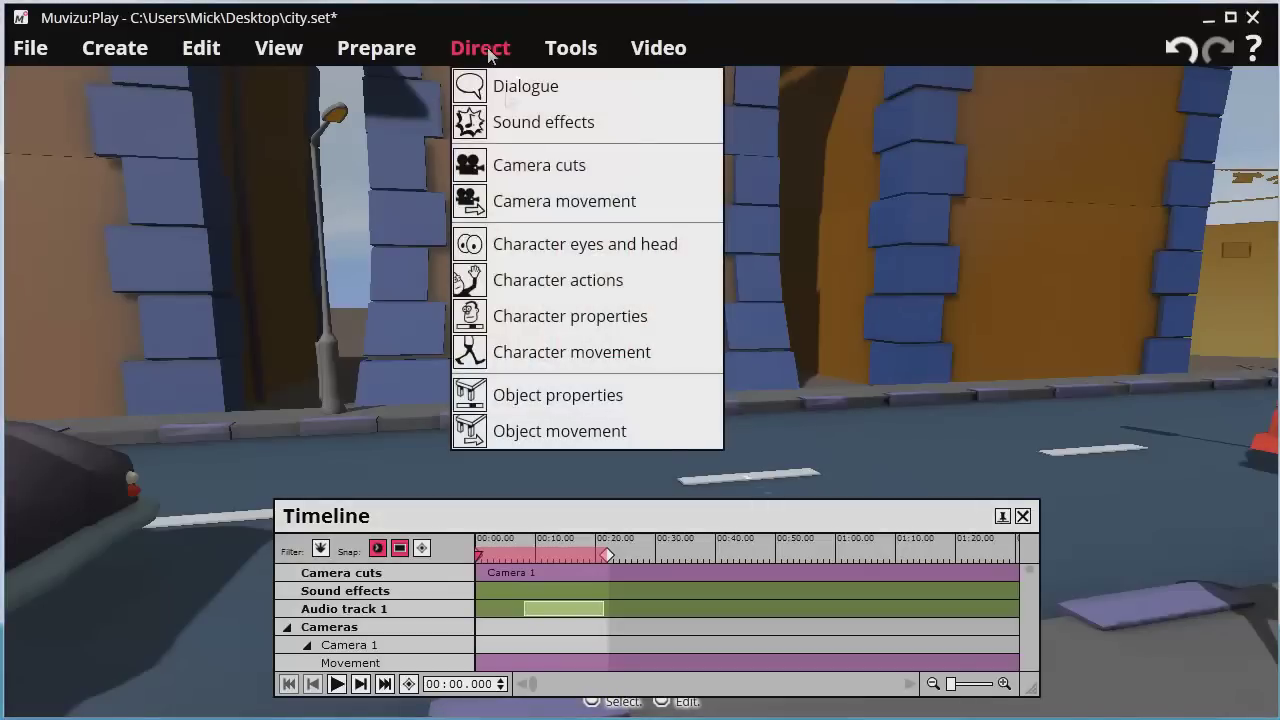
left_click(566, 250)
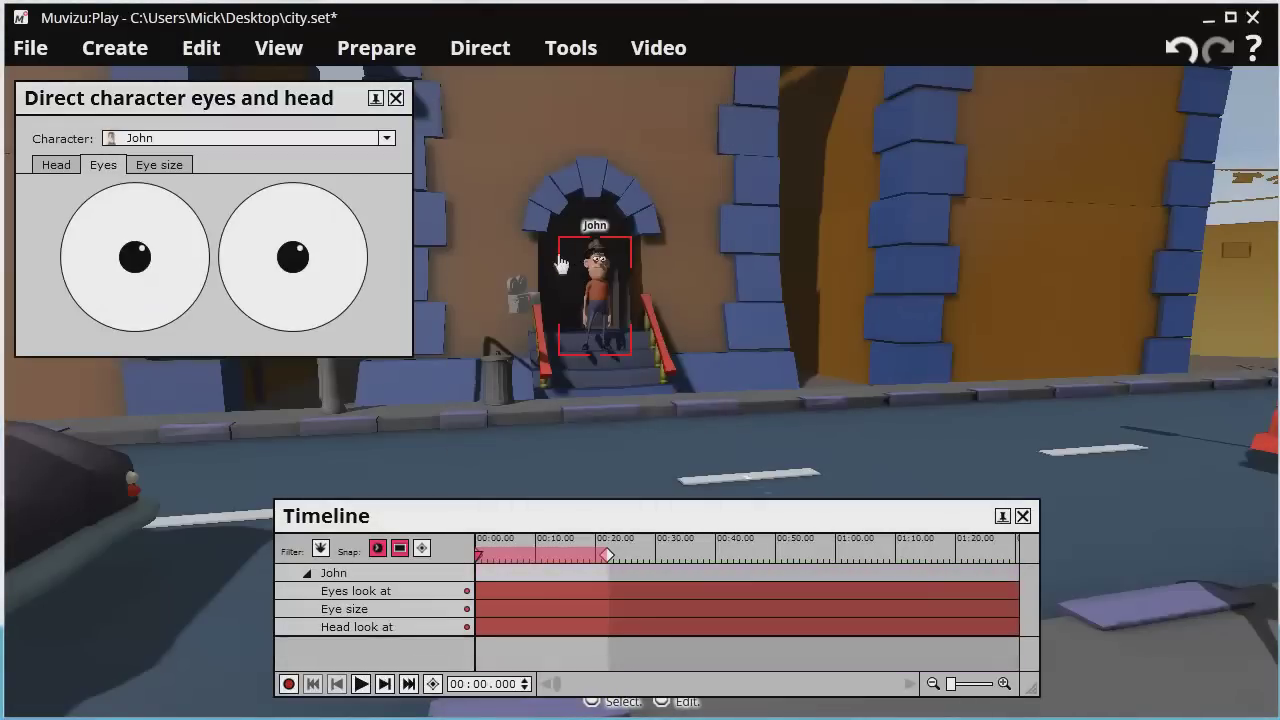
left_click(60, 167)
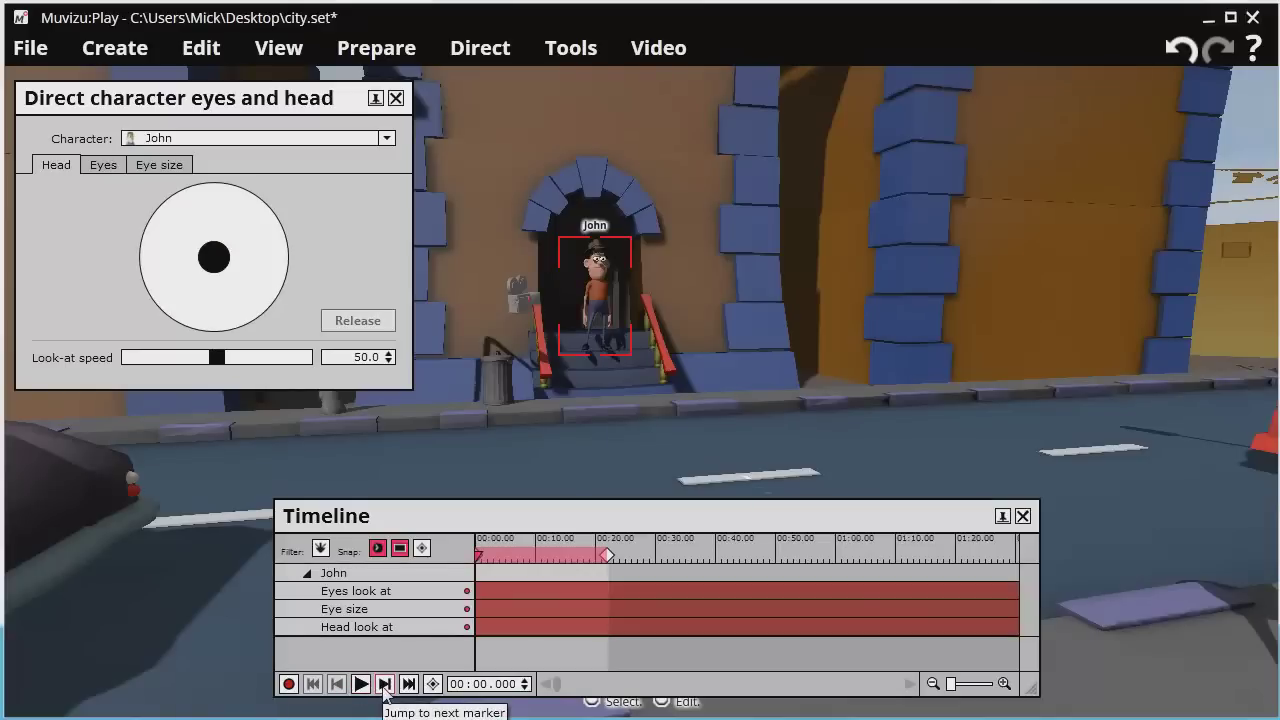
left_click(289, 685)
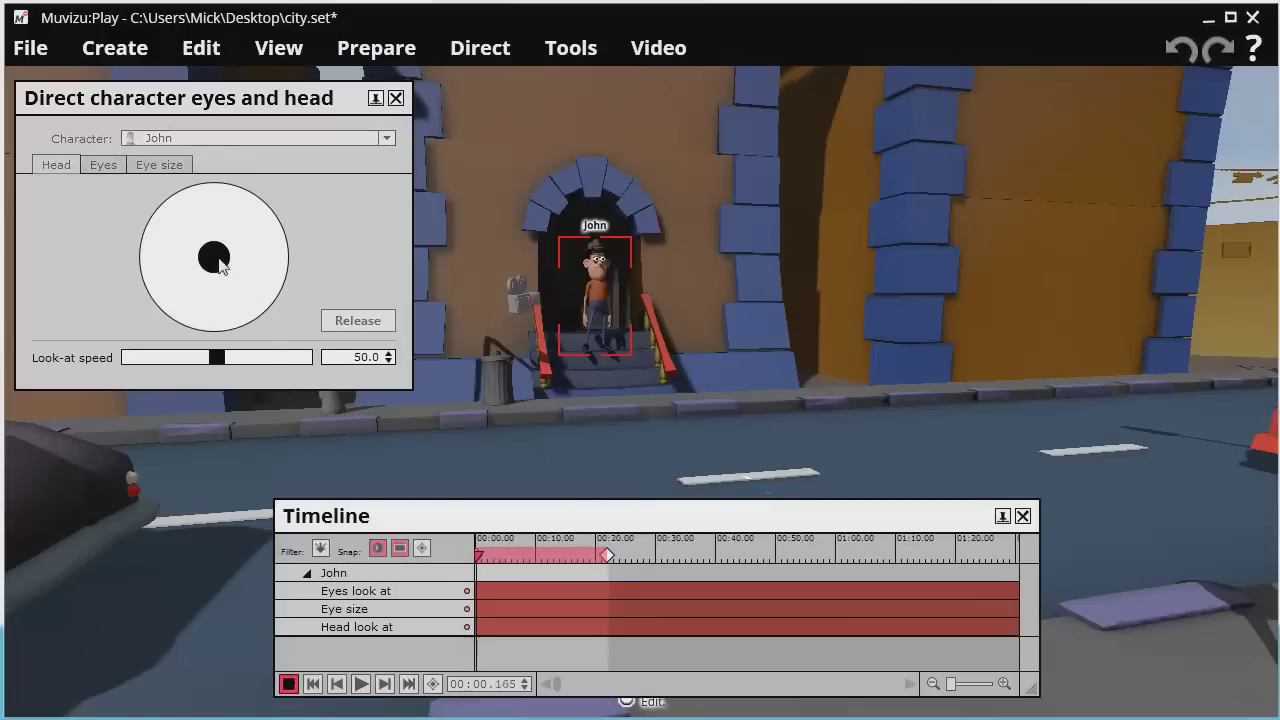
mouse_move(233, 266)
left_mouse_down()
mouse_move(160, 263)
mouse_move(251, 271)
mouse_move(182, 253)
mouse_move(170, 264)
mouse_move(184, 281)
mouse_move(185, 257)
mouse_move(265, 258)
mouse_move(170, 280)
mouse_move(192, 292)
mouse_move(204, 279)
mouse_move(177, 271)
mouse_move(180, 251)
mouse_move(228, 268)
mouse_move(232, 252)
mouse_move(217, 272)
mouse_move(240, 272)
mouse_move(243, 250)
mouse_move(258, 262)
mouse_move(188, 270)
mouse_move(216, 273)
mouse_move(213, 256)
mouse_move(231, 258)
mouse_move(229, 284)
mouse_move(226, 266)
left_mouse_up()
left_click(288, 683)
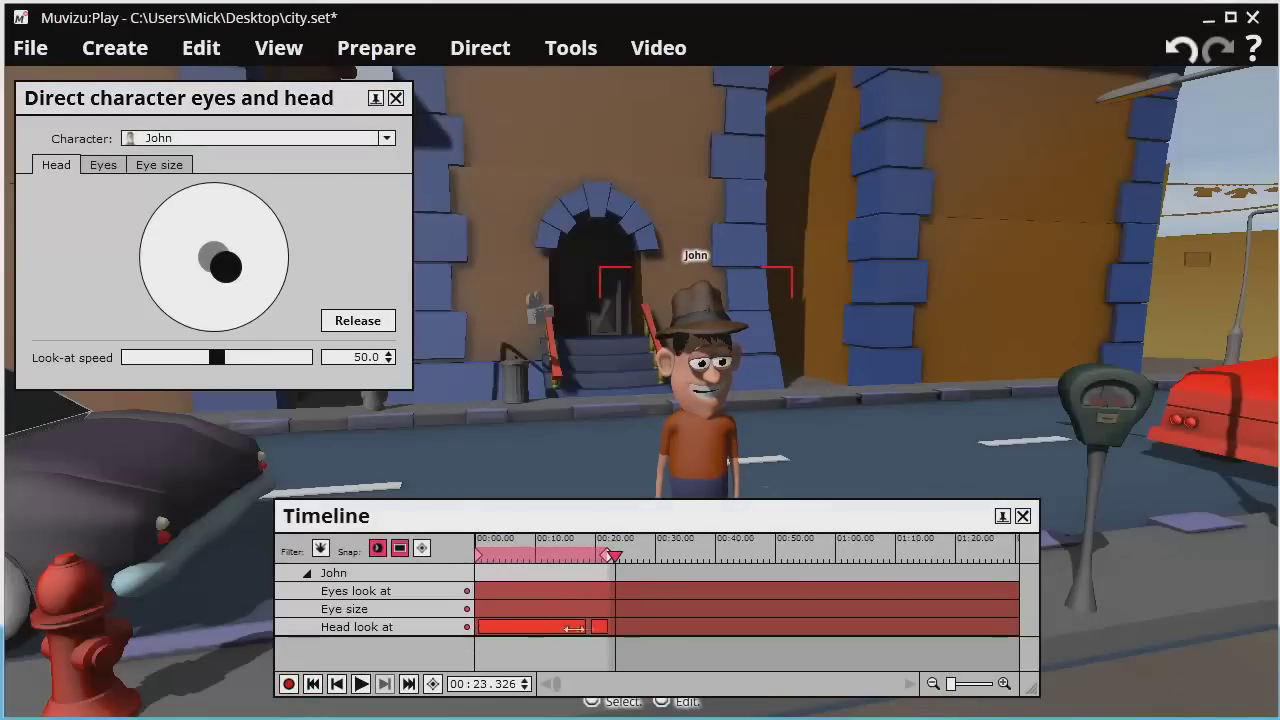
left_click_drag(612, 556, 477, 555)
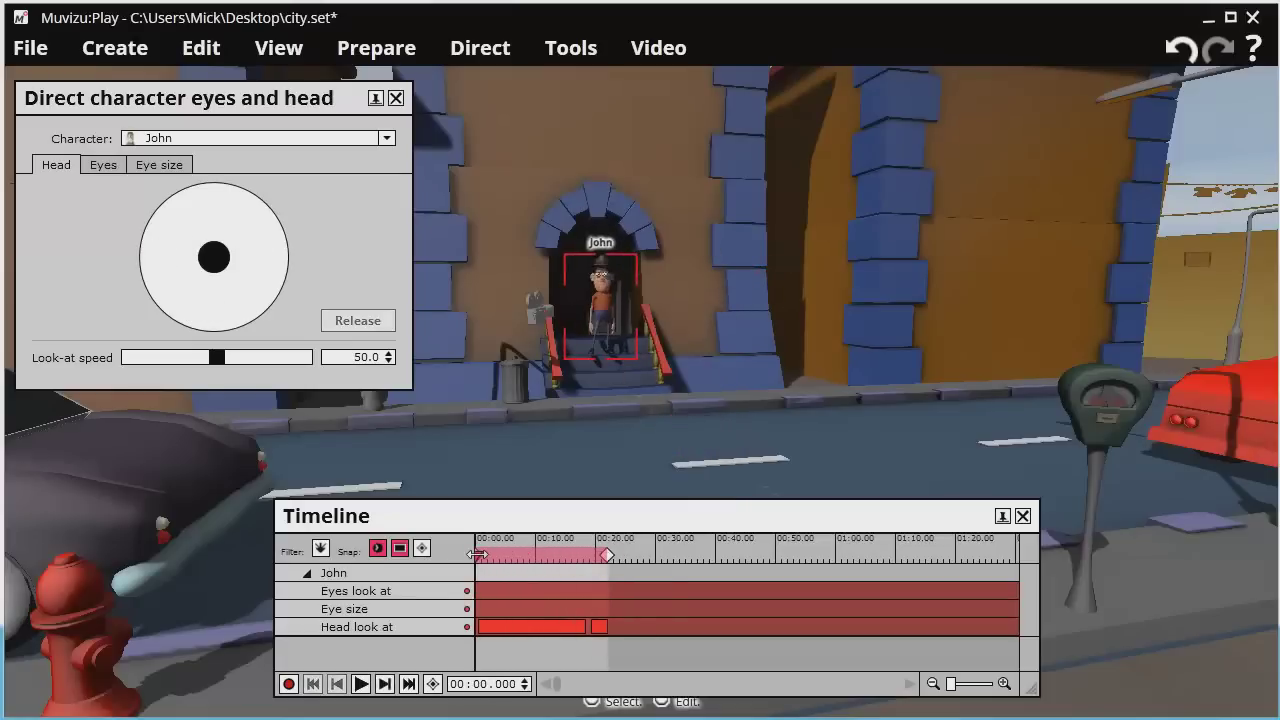
- Record about 24 seconds of eye look-at direction for the character, starting from 0
left_click(104, 167)
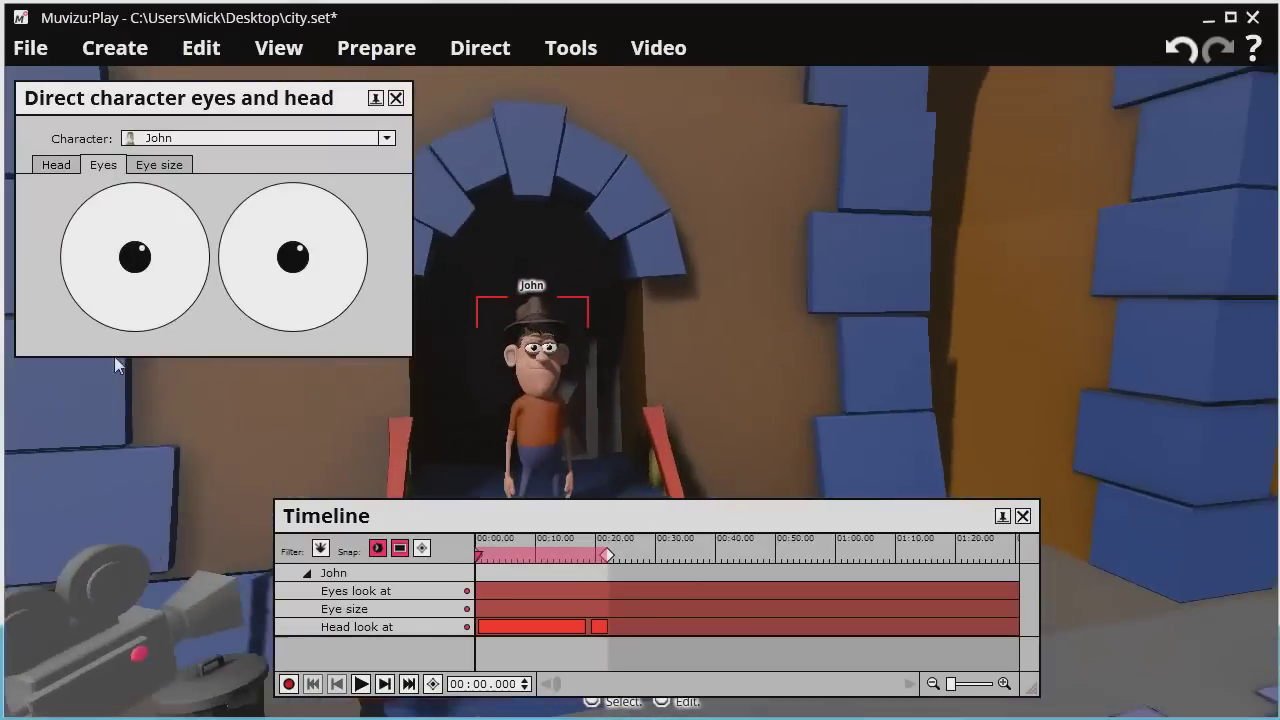
mouse_move(622, 244)
left_mouse_down()
mouse_move(600, 240)
mouse_move(602, 180)
mouse_move(635, 150)
mouse_move(640, 195)
mouse_move(616, 236)
left_mouse_up()
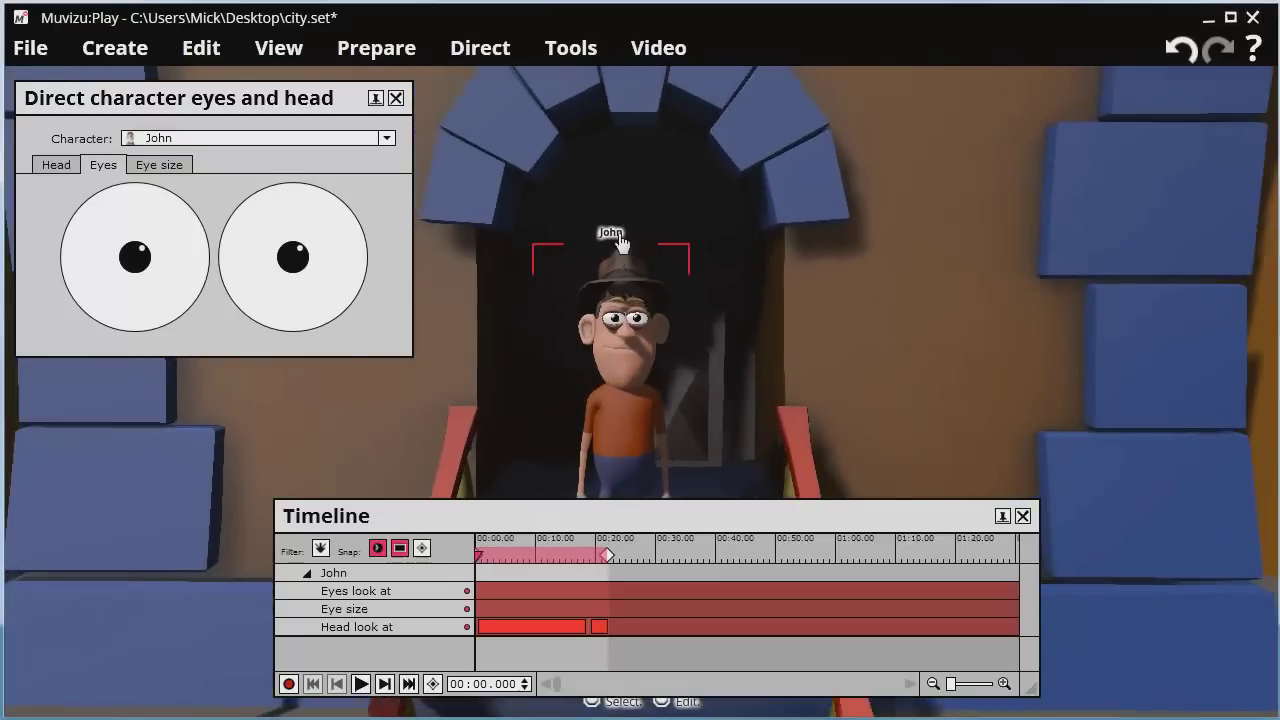
left_click(288, 684)
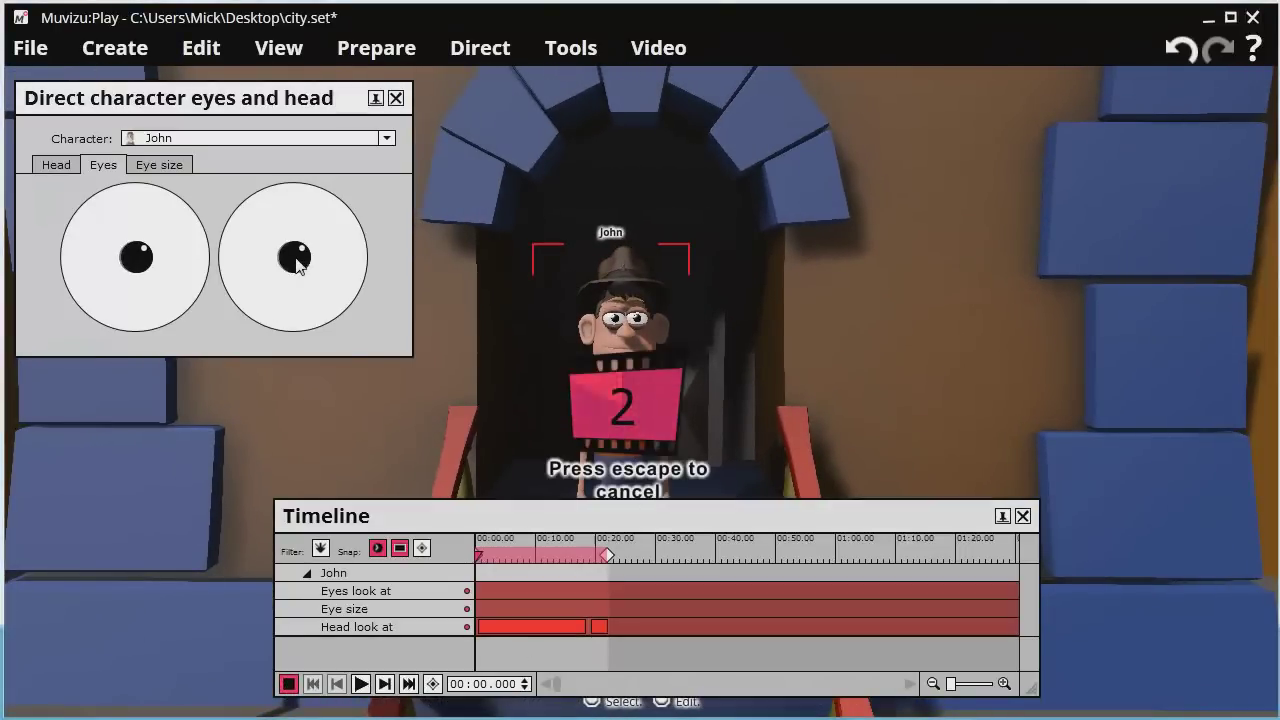
mouse_move(294, 266)
left_mouse_down()
mouse_move(282, 282)
mouse_move(252, 272)
mouse_move(300, 264)
mouse_move(368, 283)
mouse_move(300, 292)
mouse_move(299, 423)
mouse_move(288, 414)
mouse_move(406, 419)
mouse_move(401, 452)
mouse_move(293, 435)
mouse_move(309, 441)
mouse_move(340, 368)
mouse_move(250, 390)
mouse_move(300, 340)
mouse_move(373, 300)
mouse_move(455, 295)
mouse_move(372, 285)
mouse_move(388, 268)
mouse_move(250, 280)
mouse_move(60, 250)
mouse_move(60, 180)
mouse_move(40, 275)
mouse_move(392, 260)
mouse_move(80, 260)
mouse_move(110, 210)
mouse_move(265, 268)
mouse_move(369, 259)
mouse_move(285, 270)
mouse_move(285, 240)
mouse_move(297, 262)
mouse_move(325, 232)
mouse_move(305, 303)
mouse_move(331, 306)
left_mouse_up()
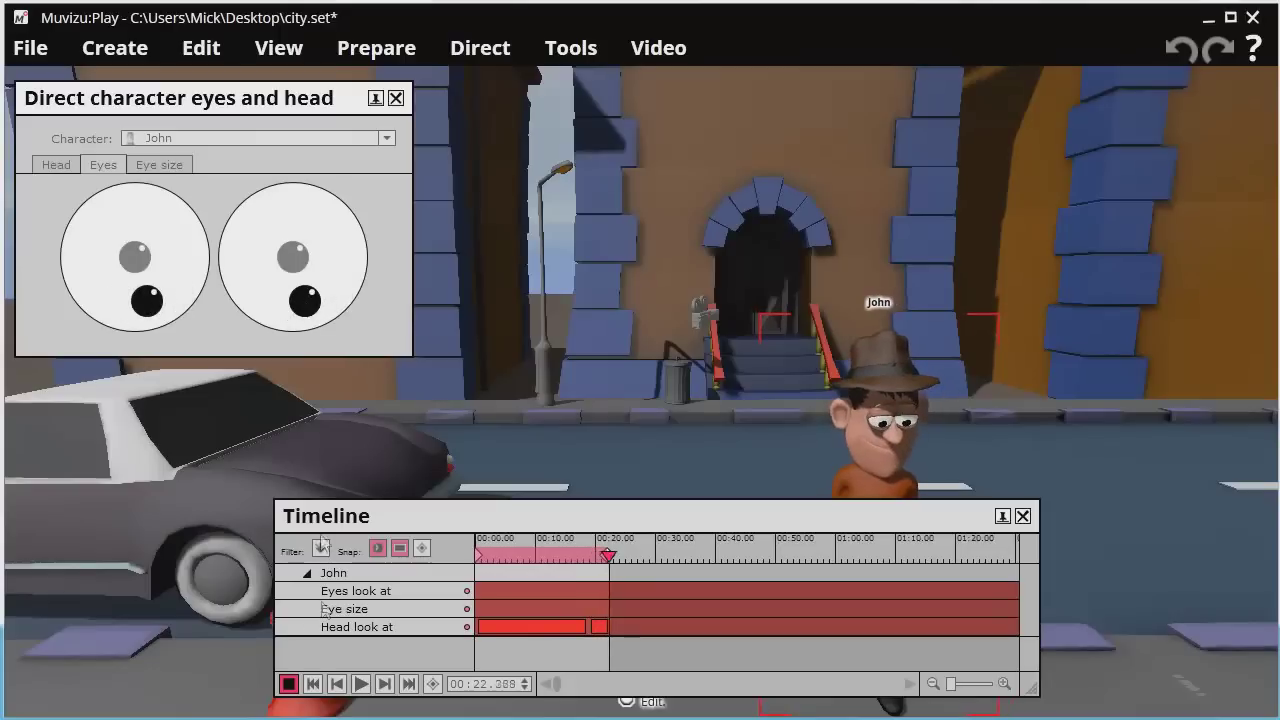
left_click(288, 684)
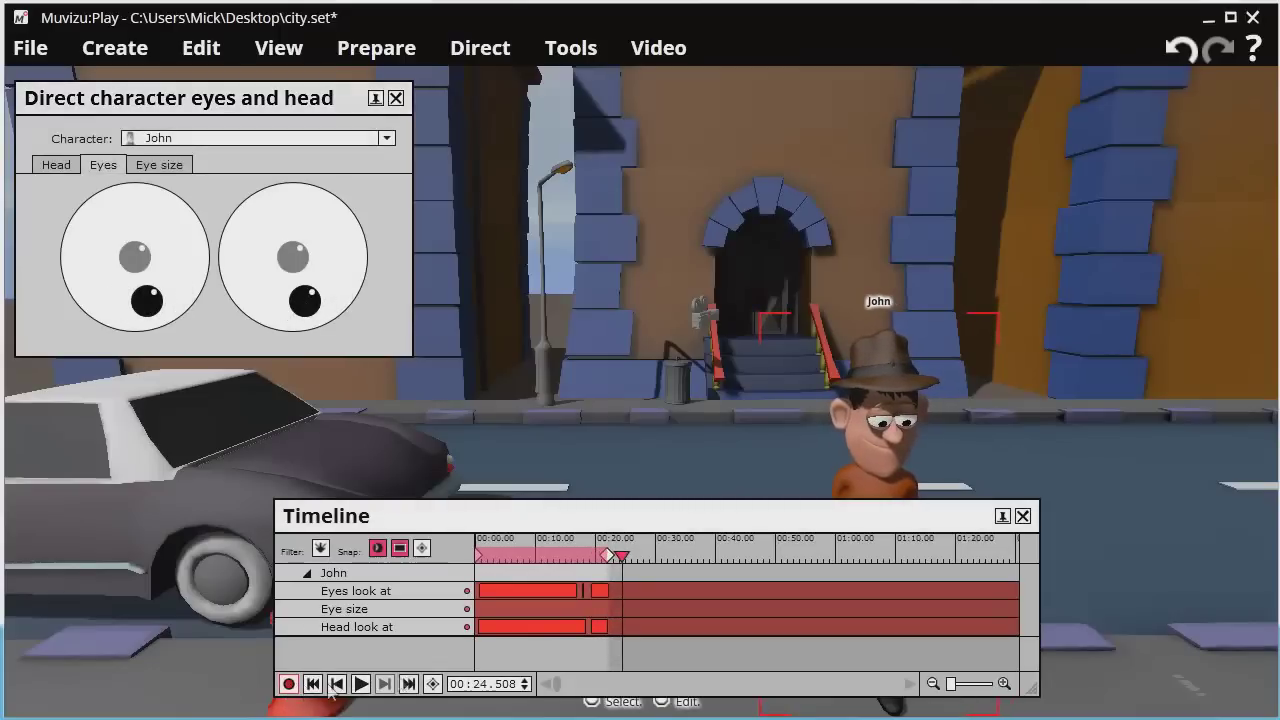
- Return the playhead to 0 and set the character's eye size to 0.2 after trying 1.0
left_click(147, 166)
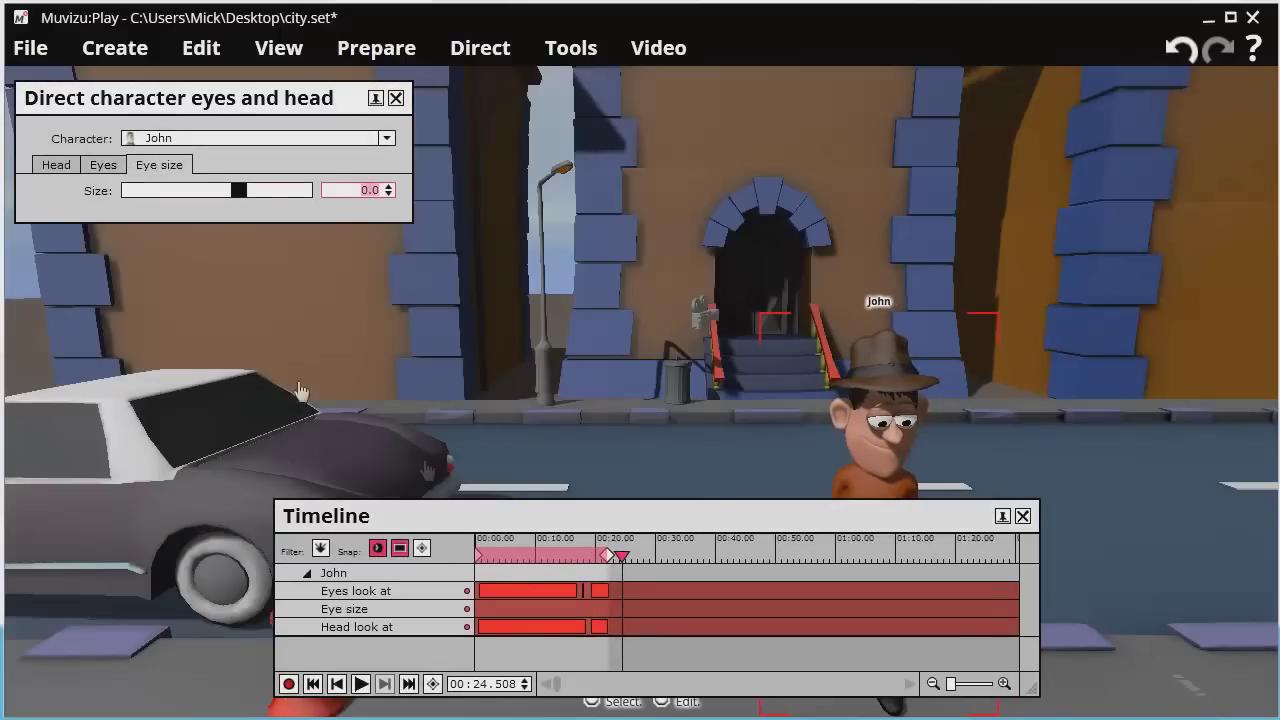
left_click(313, 684)
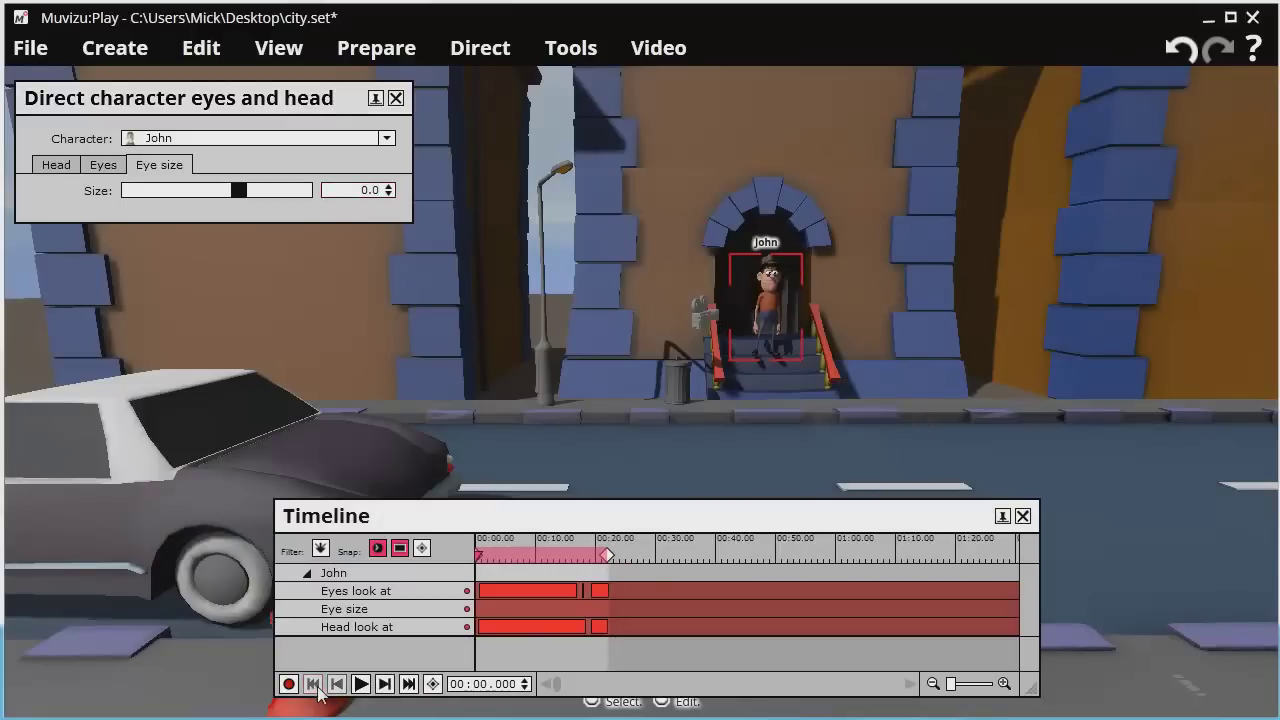
left_click_drag(238, 190, 283, 191)
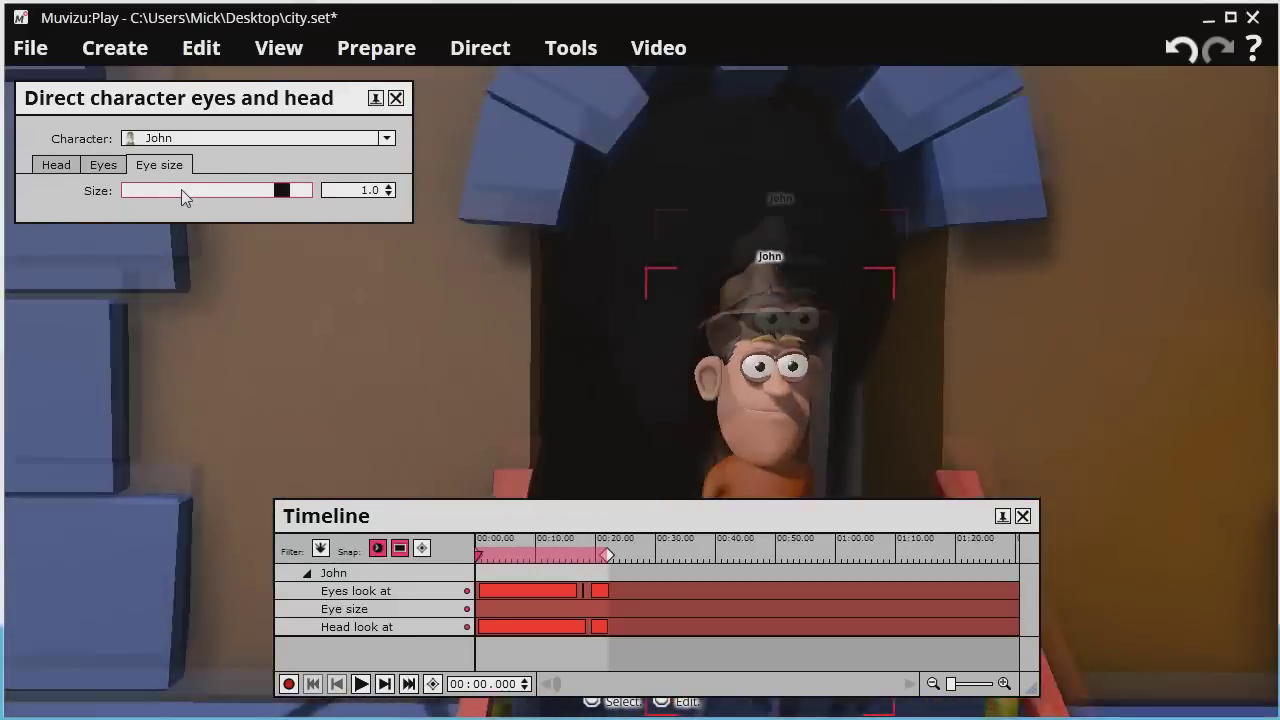
left_click_drag(284, 197, 249, 198)
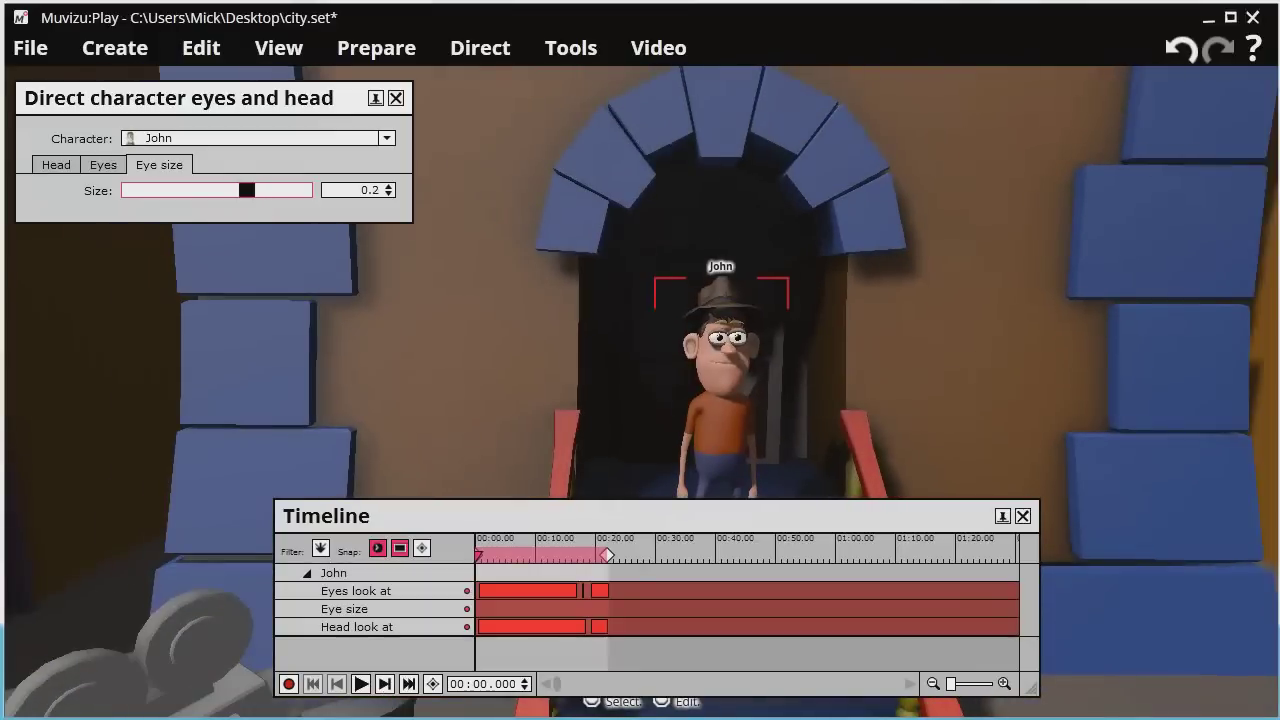
- Record about 23 seconds of eye size changes, narrowing the eyes to -1.4 by the end, and close the eyes and head controls
left_click(289, 684)
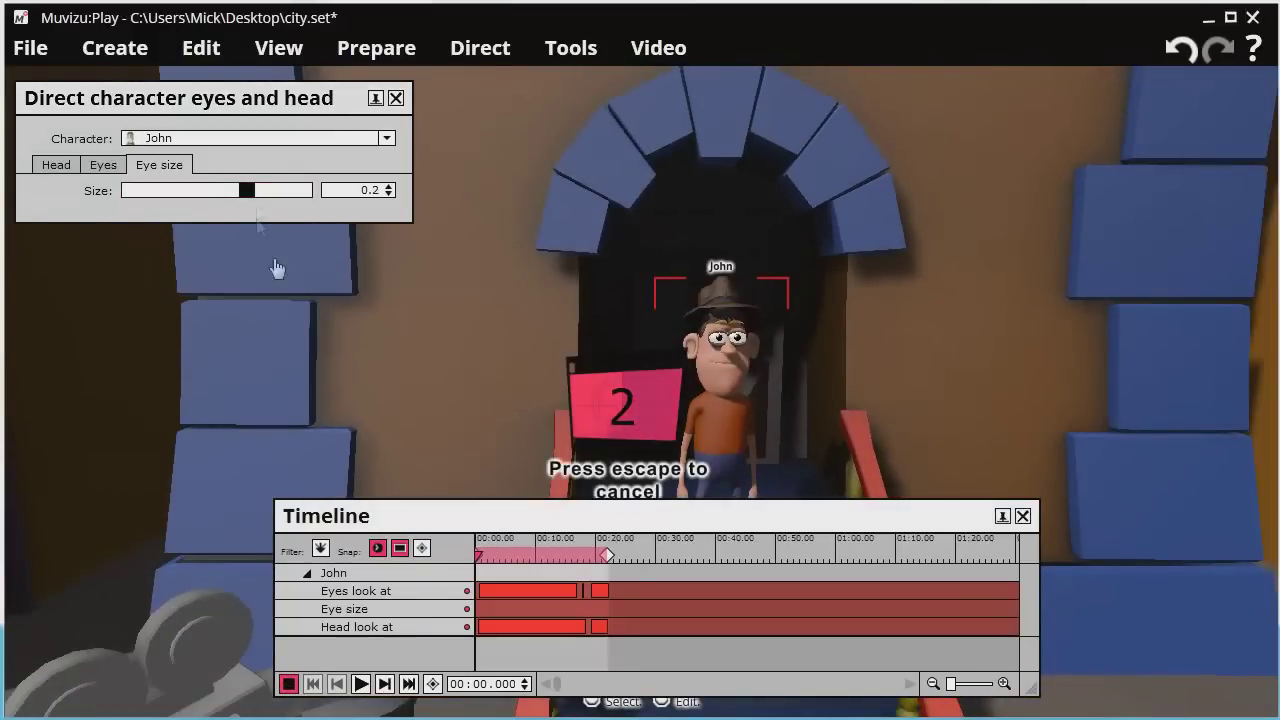
left_click_drag(255, 191, 223, 223)
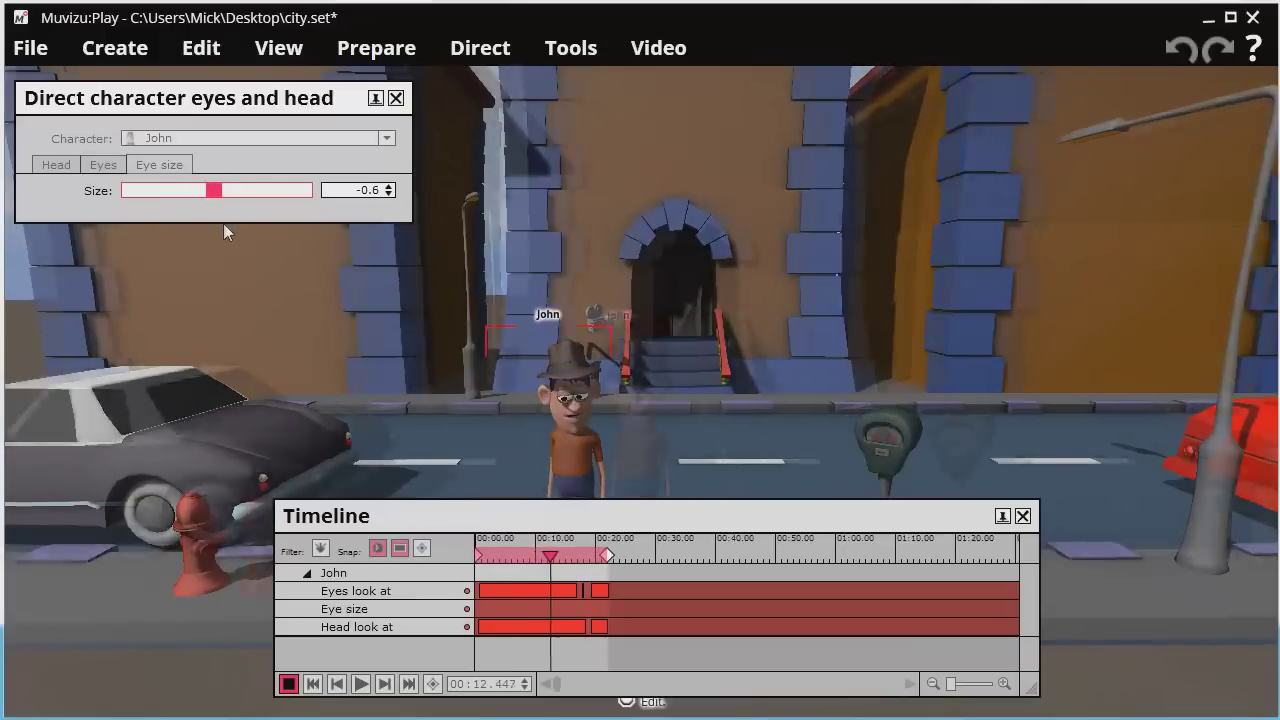
left_click_drag(224, 226, 185, 225)
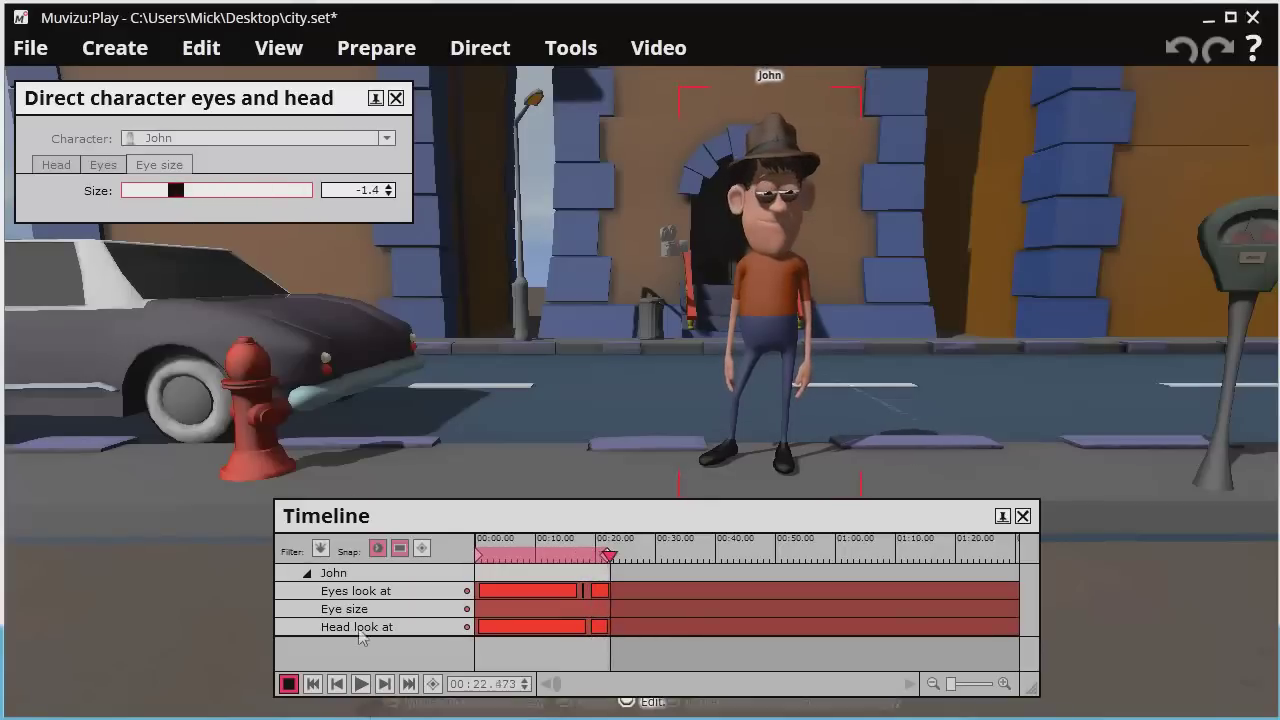
left_click(288, 684)
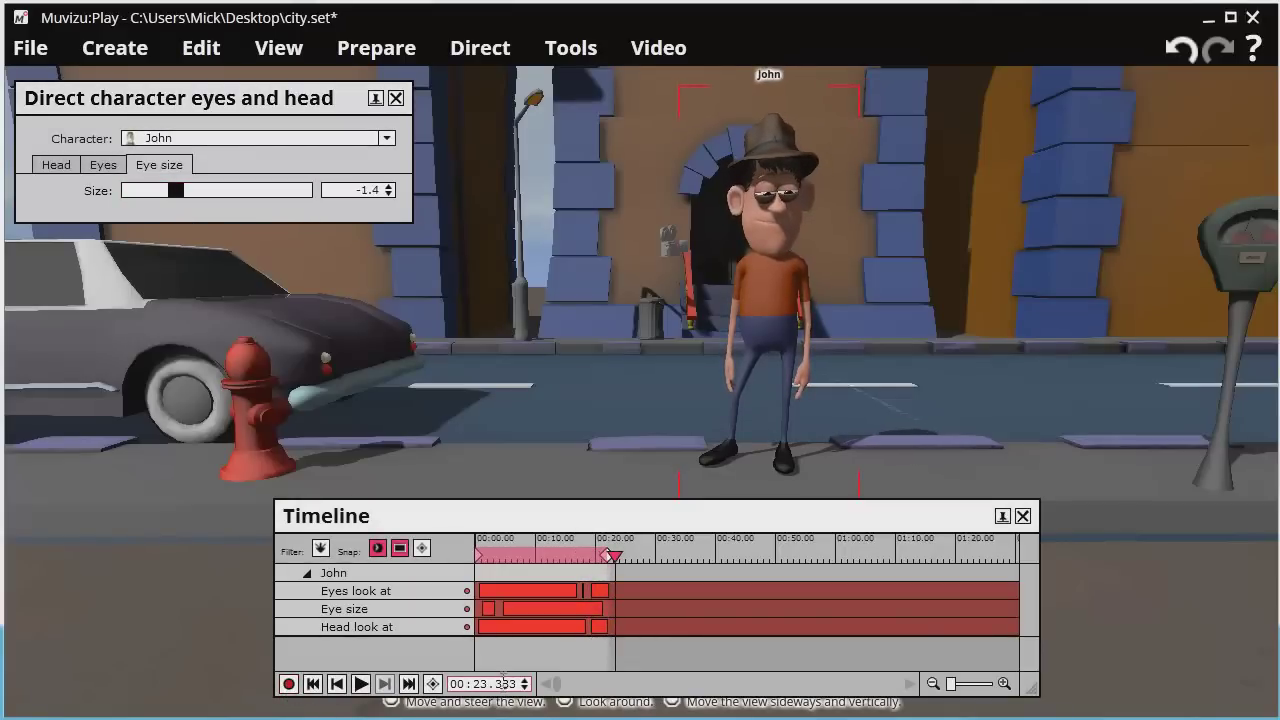
key("Up")
key("Page_Up")
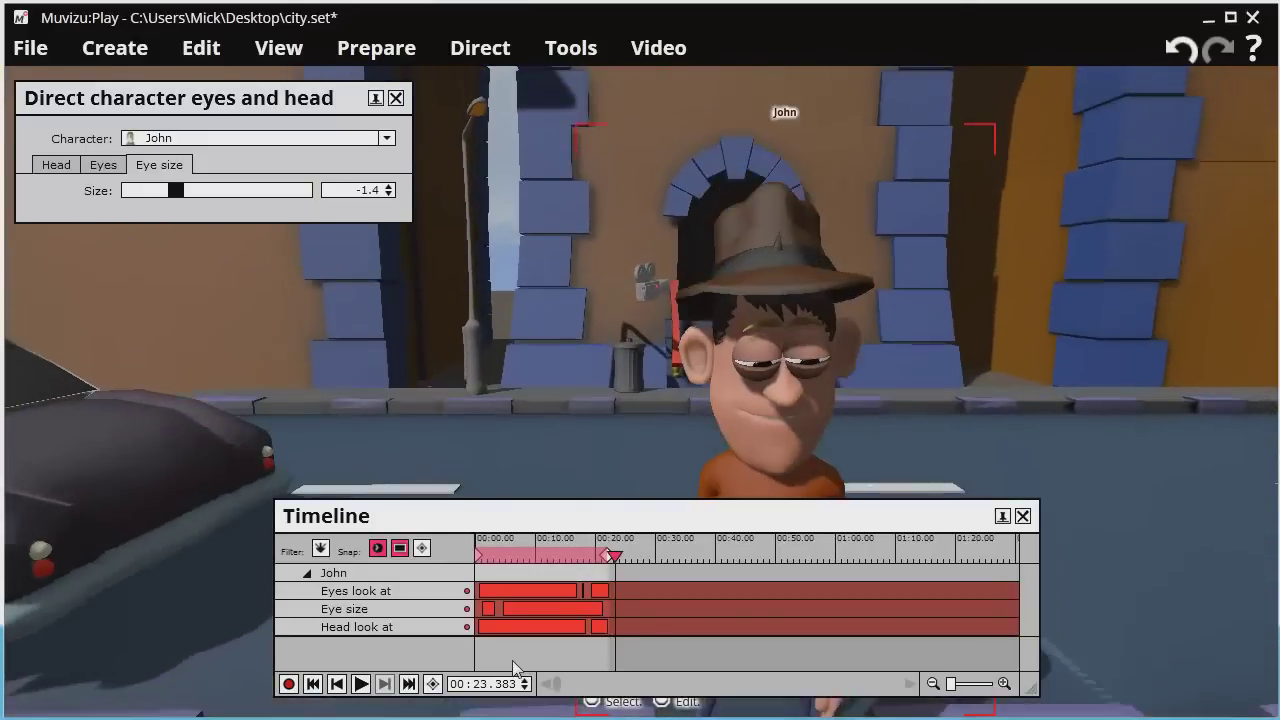
key("Down")
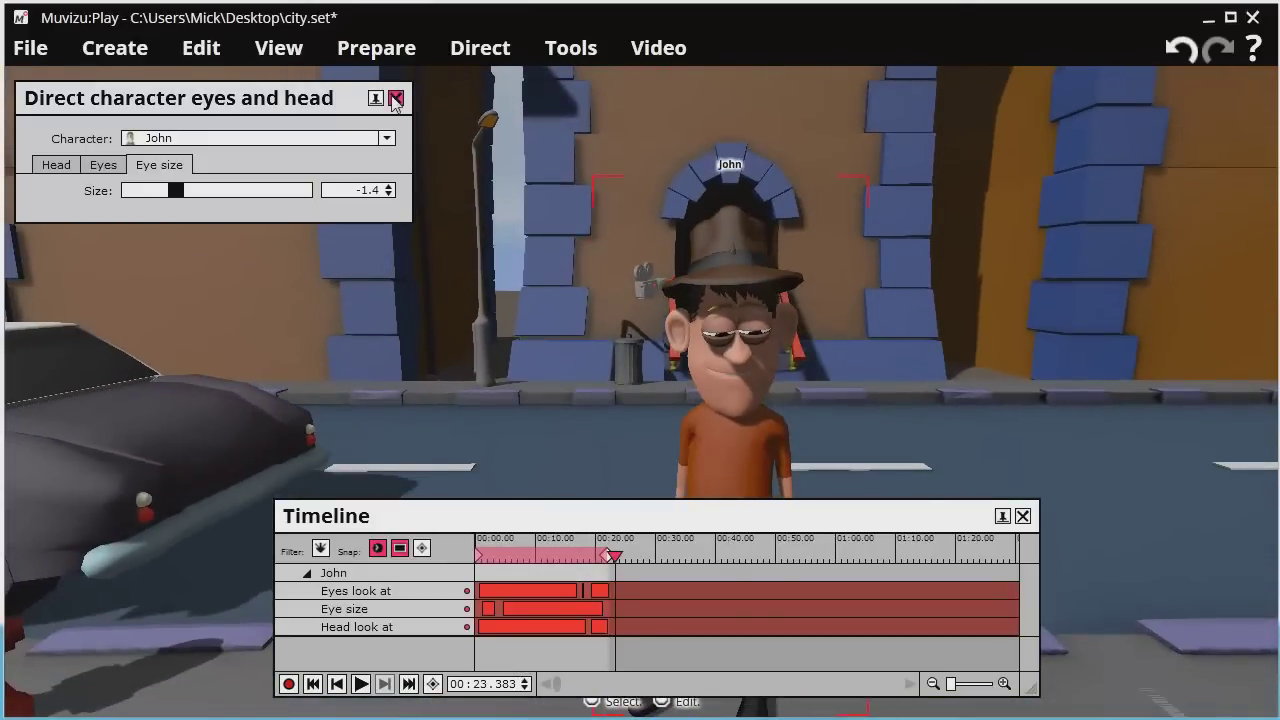
left_click(395, 98)
- Open the character actions preparation and look through the actions available for the Happy Idle slot, keeping its current assignment
left_click(395, 50)
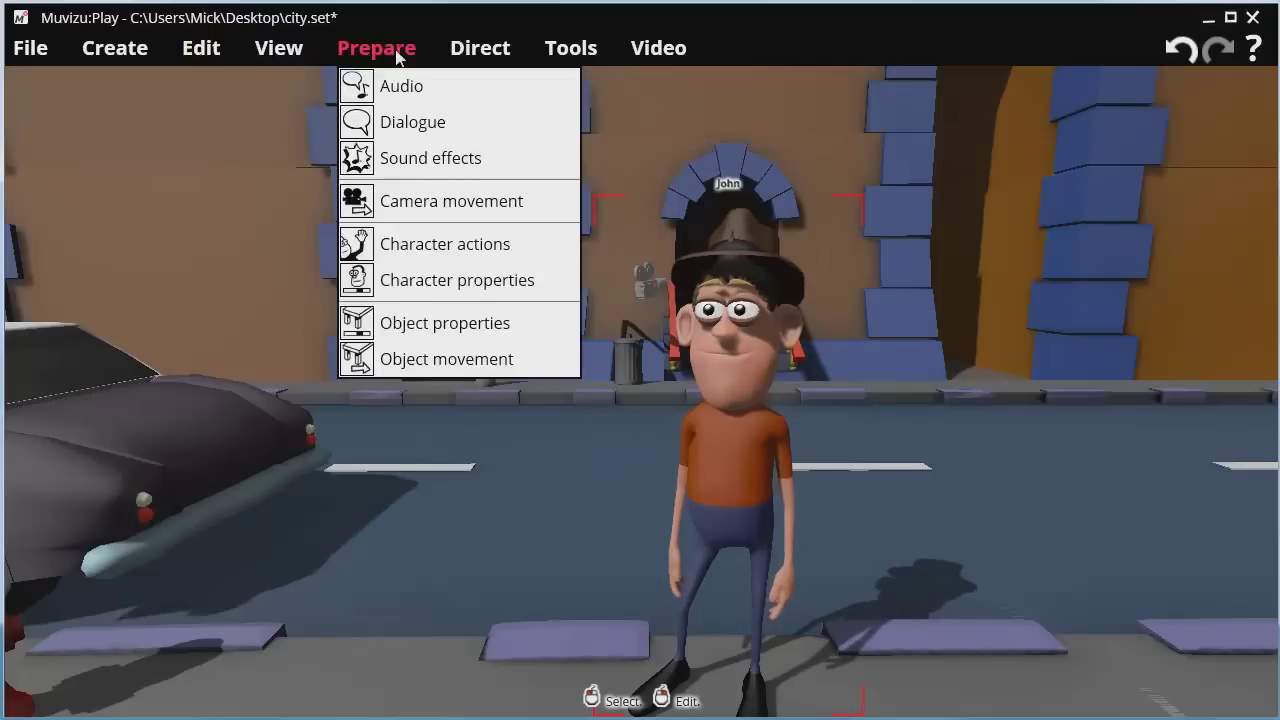
left_click(437, 250)
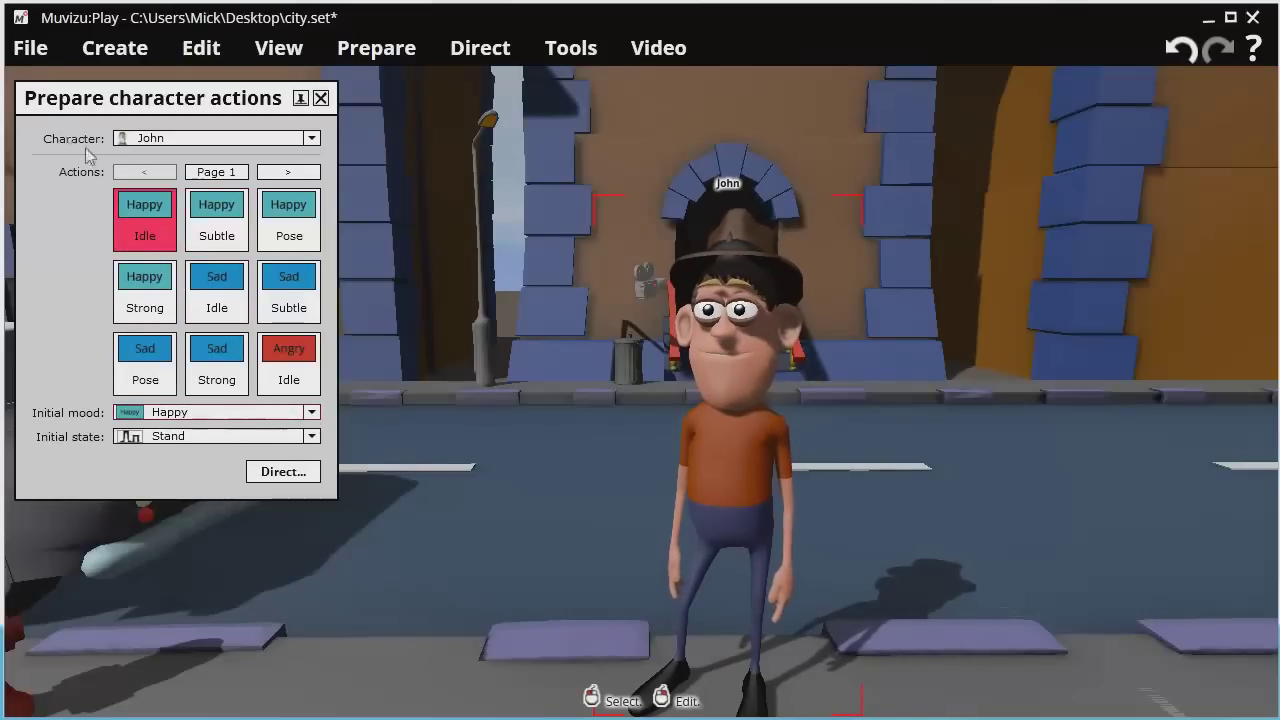
left_click(153, 223)
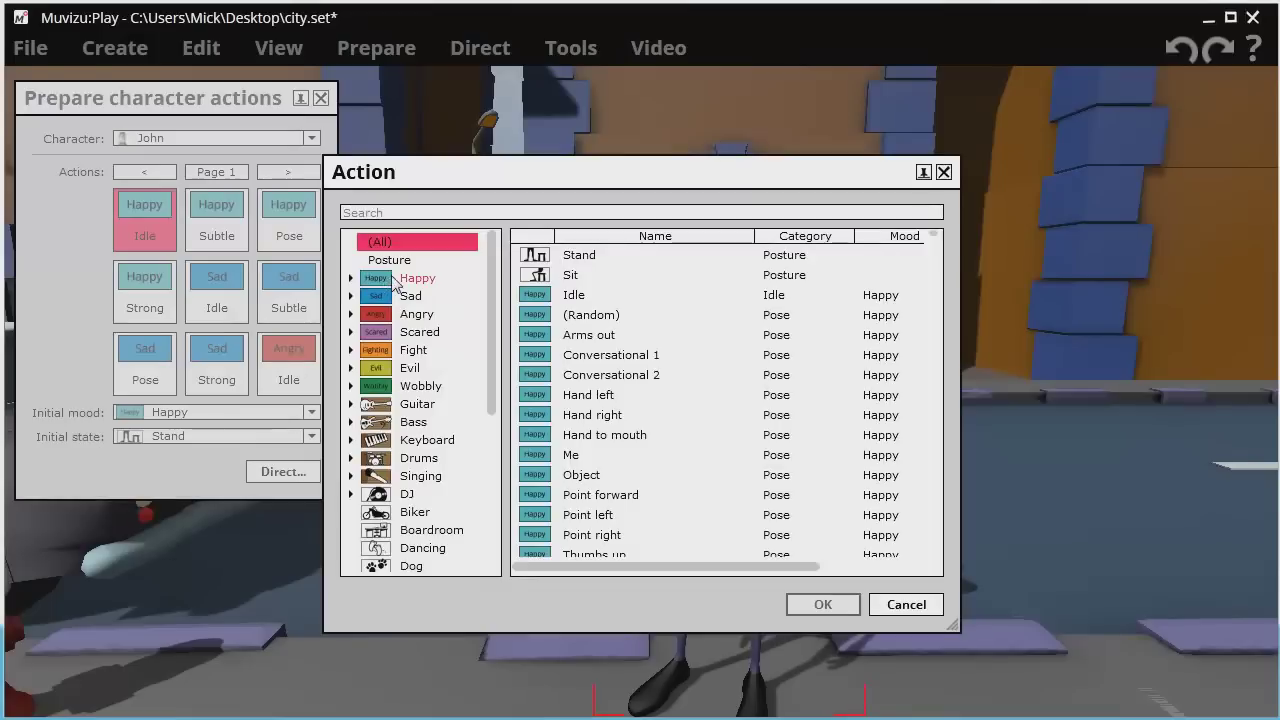
left_click(900, 605)
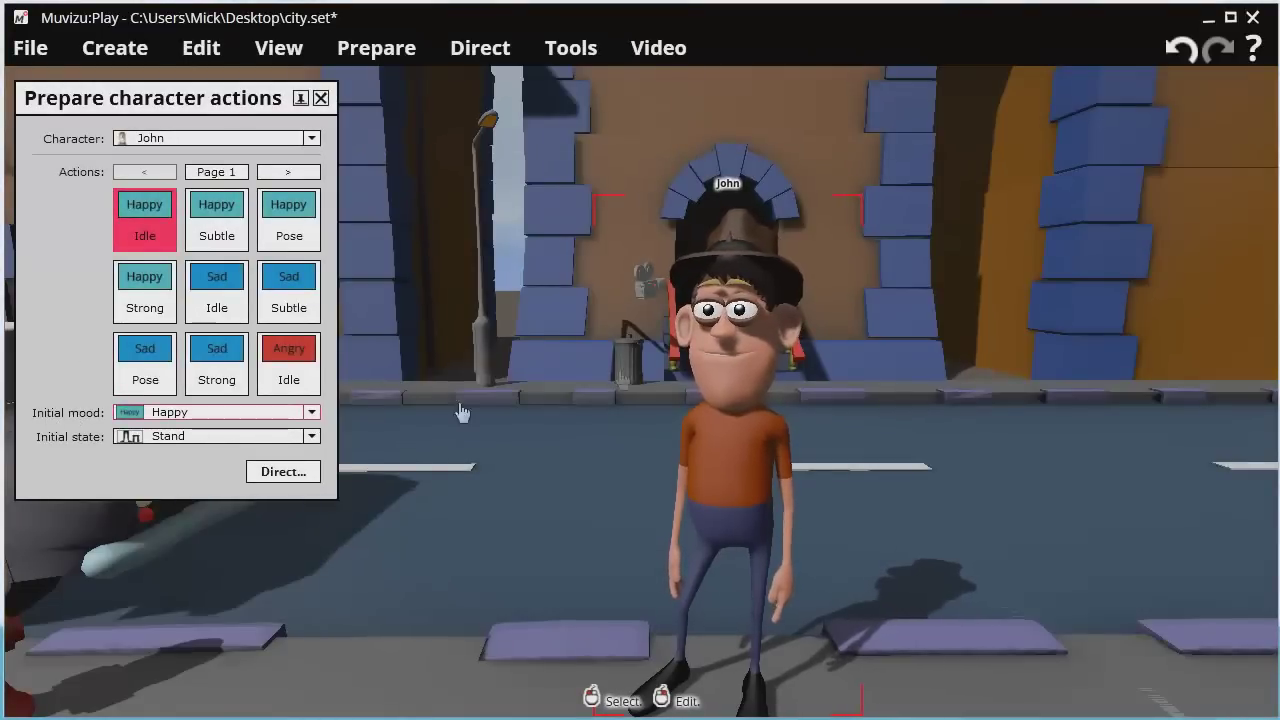
- Try Sad and Evil as the character's initial mood and set it back to Happy
left_click(309, 414)
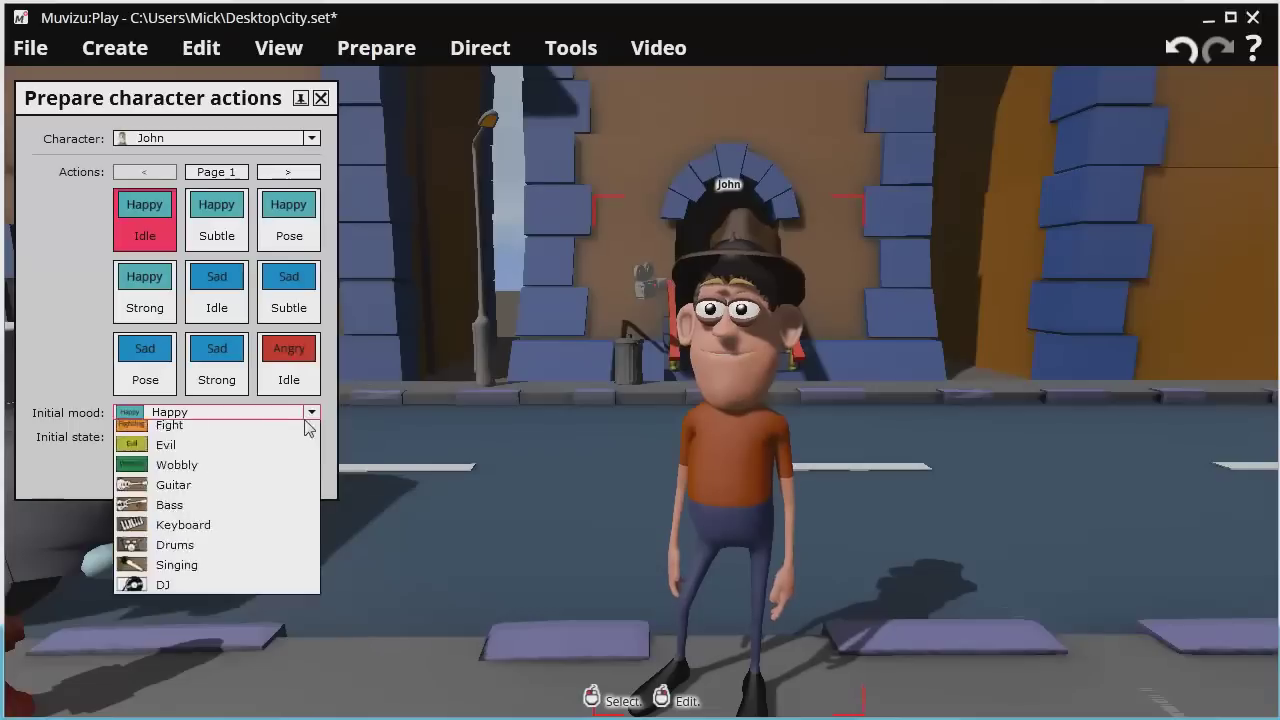
left_click(288, 457)
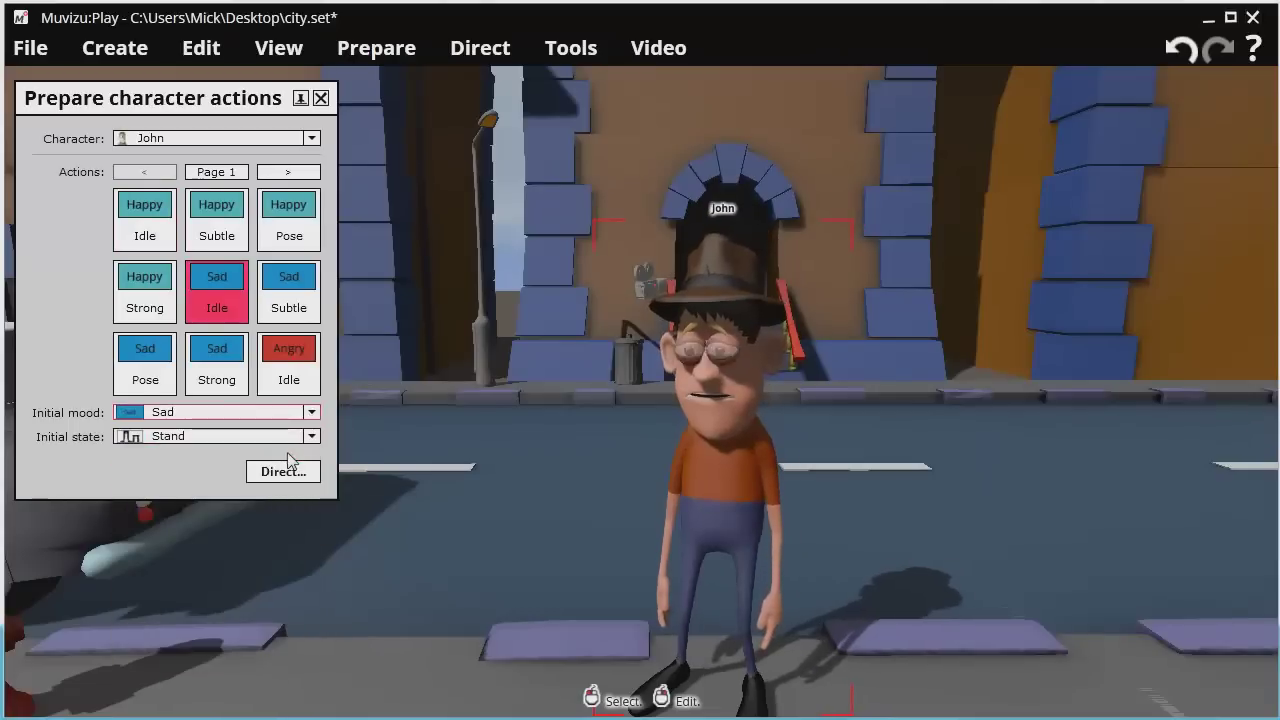
left_click(311, 412)
scroll(277, 508, "up", 1)
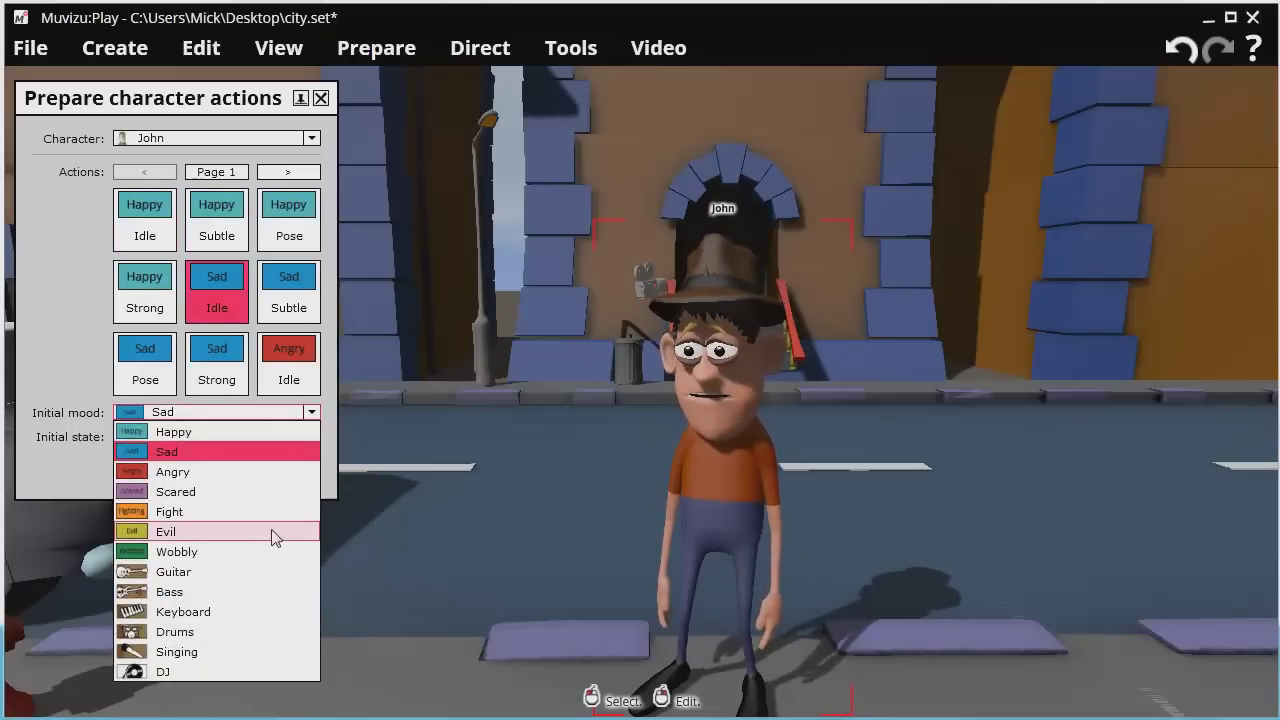
left_click(275, 532)
left_click(311, 414)
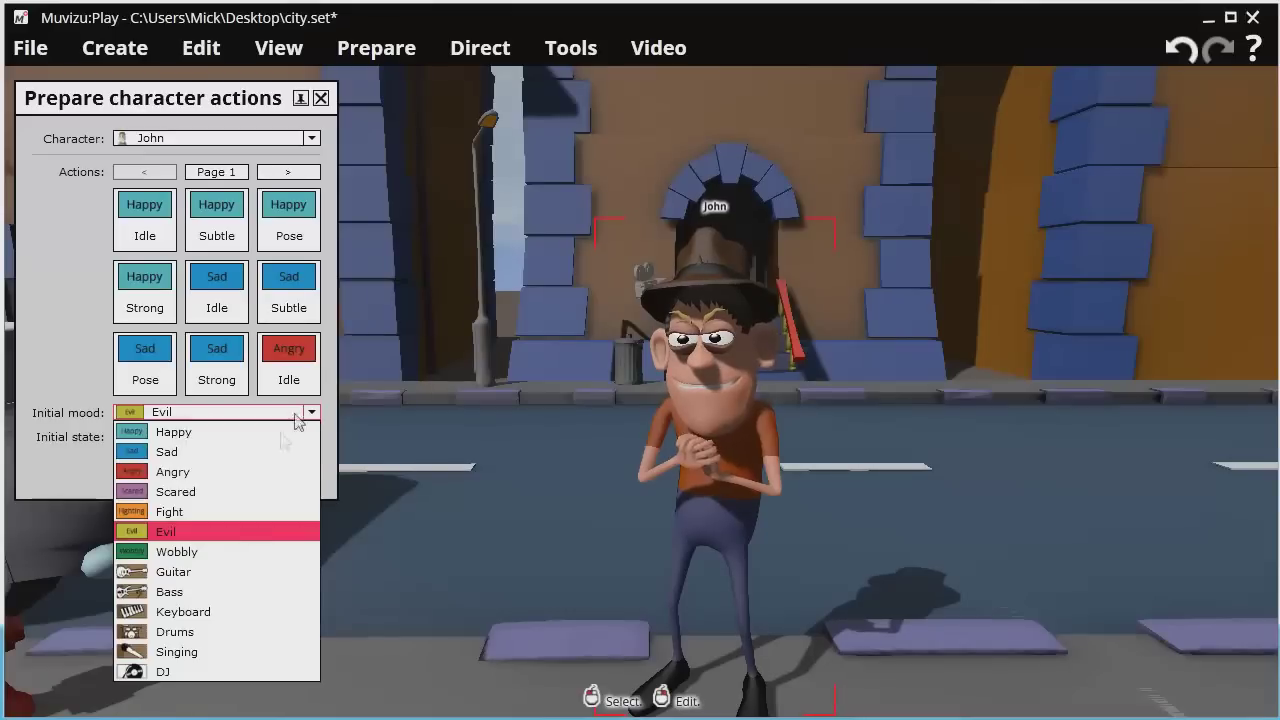
left_click(270, 432)
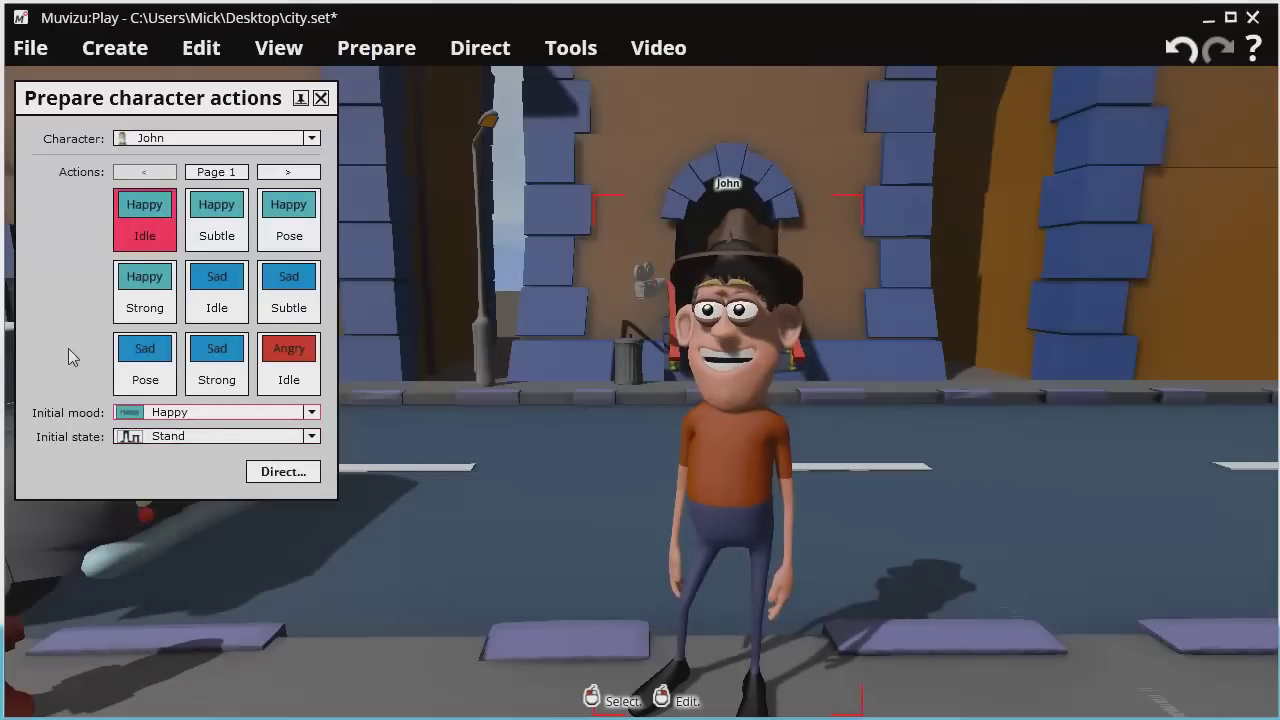
- Try Sit as the character's initial state and set it back to Stand
left_click(305, 436)
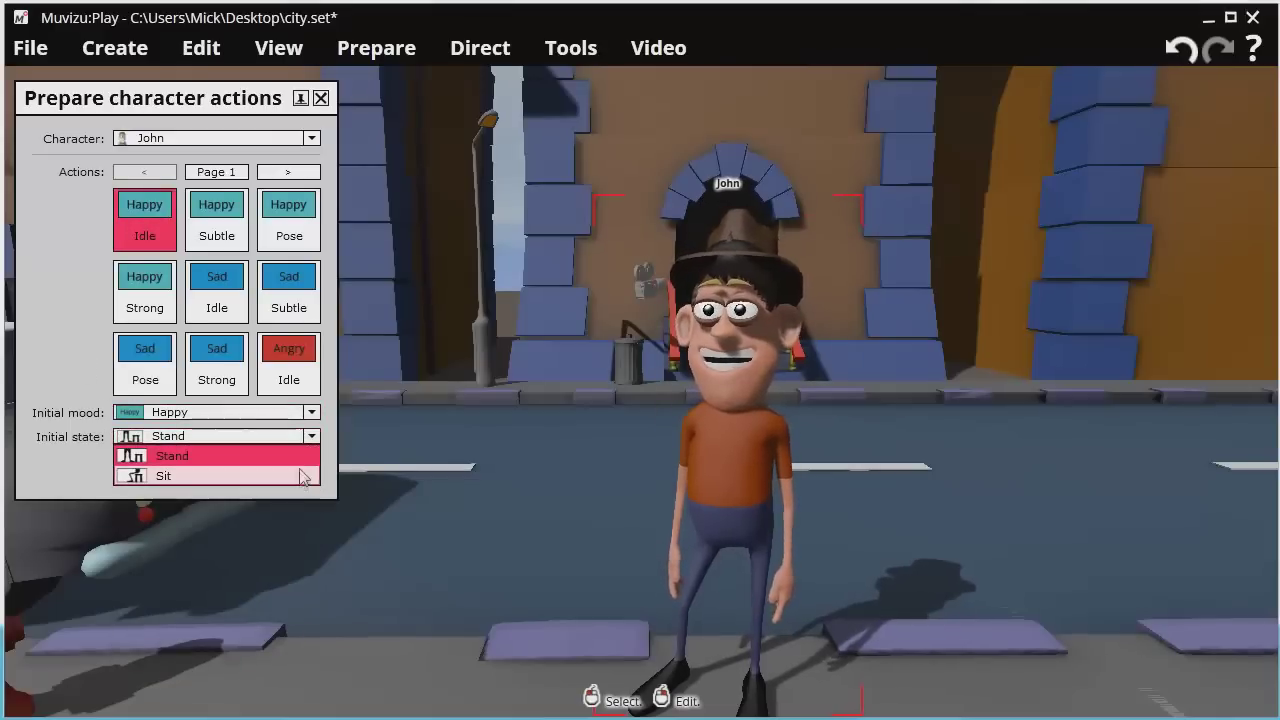
left_click(301, 474)
left_click(310, 438)
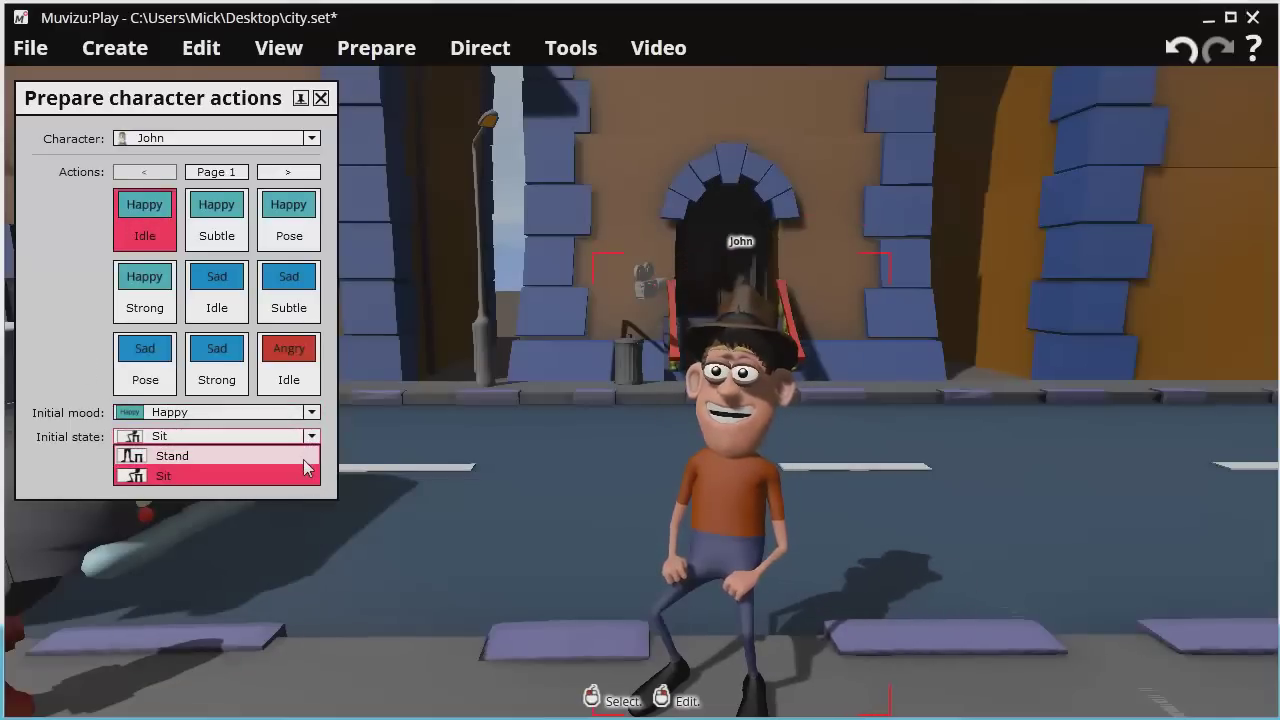
left_click(305, 457)
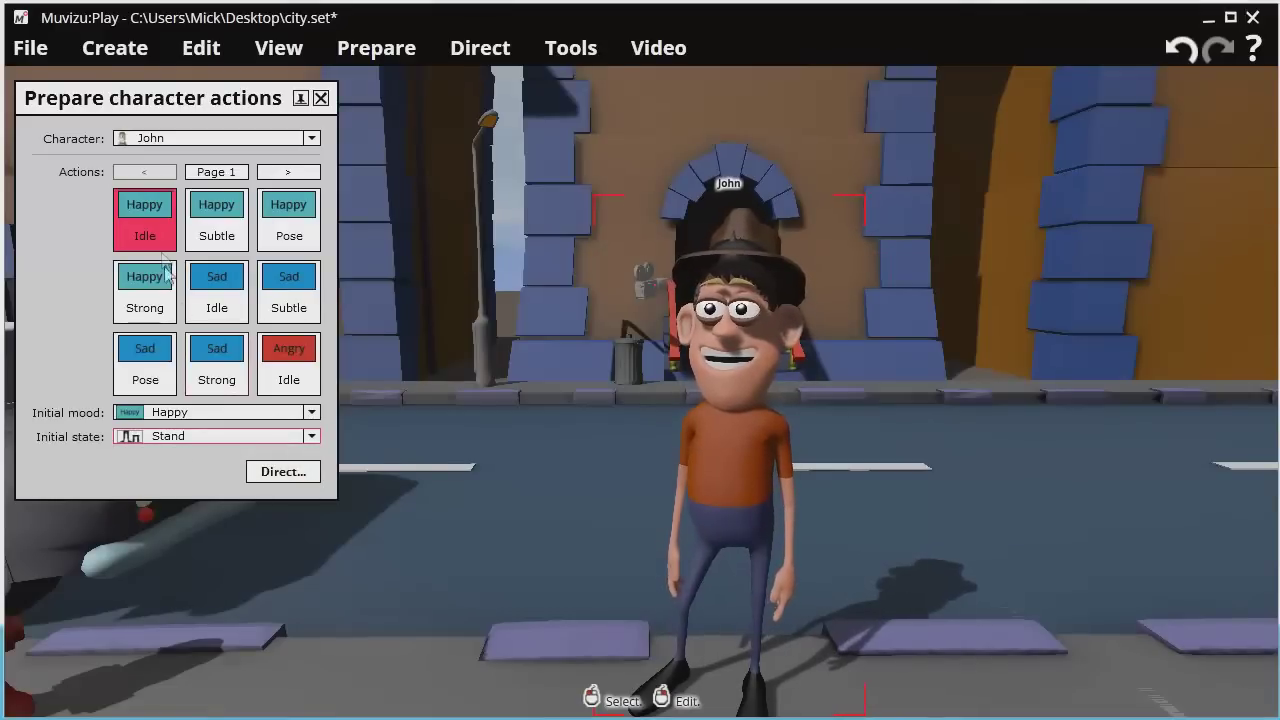
- Preview Conversational 2 and Conversational 1 for the Happy Idle slot and assign Conversational 1 to it
left_click(138, 222)
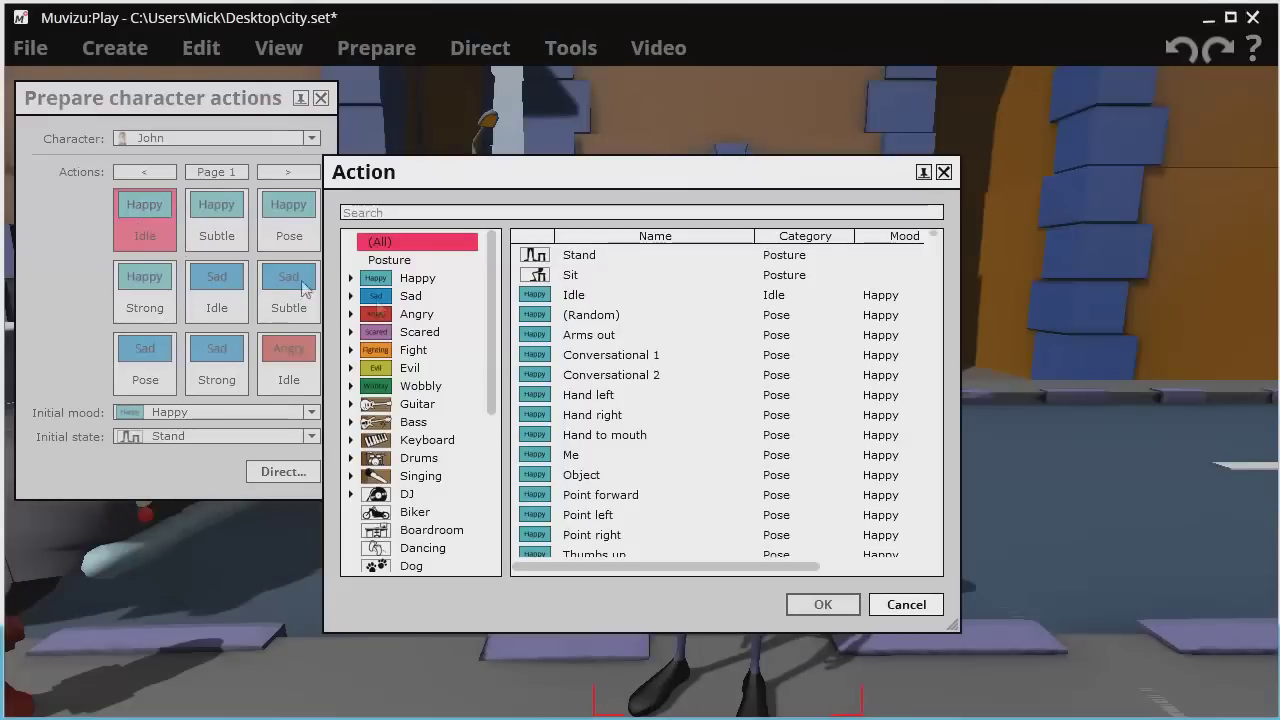
left_click_drag(609, 175, 1148, 172)
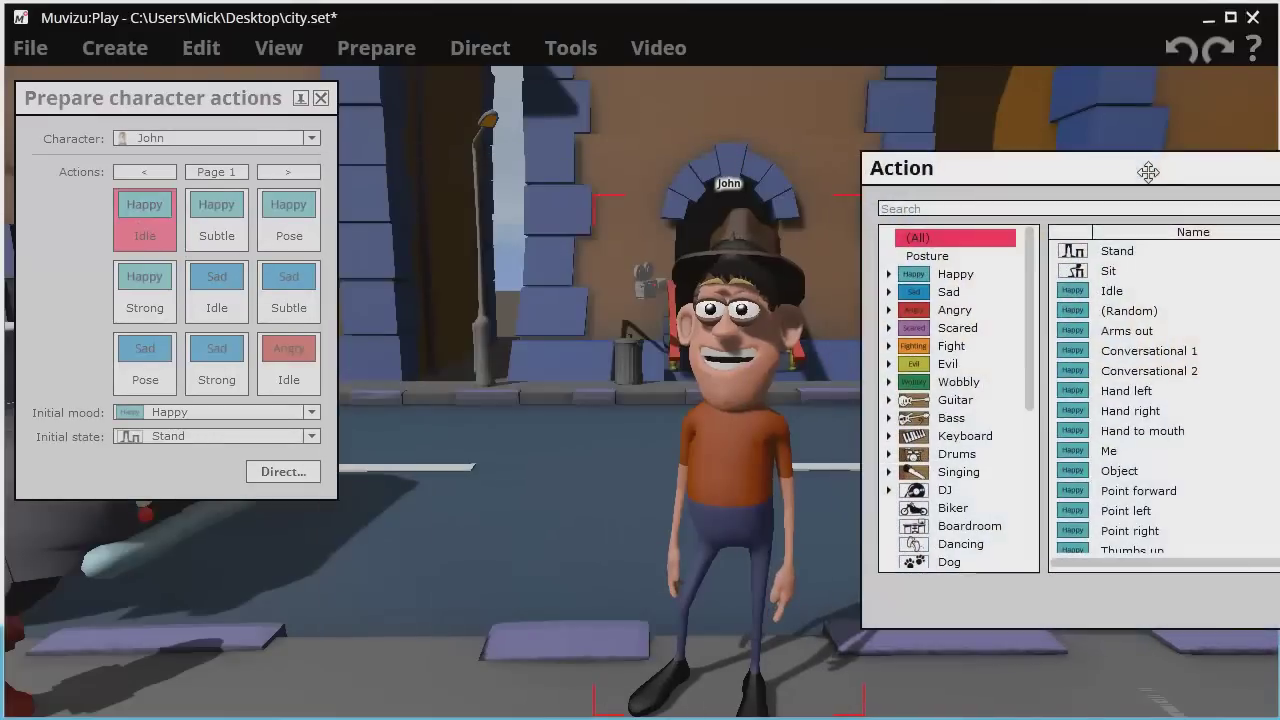
left_click(1130, 378)
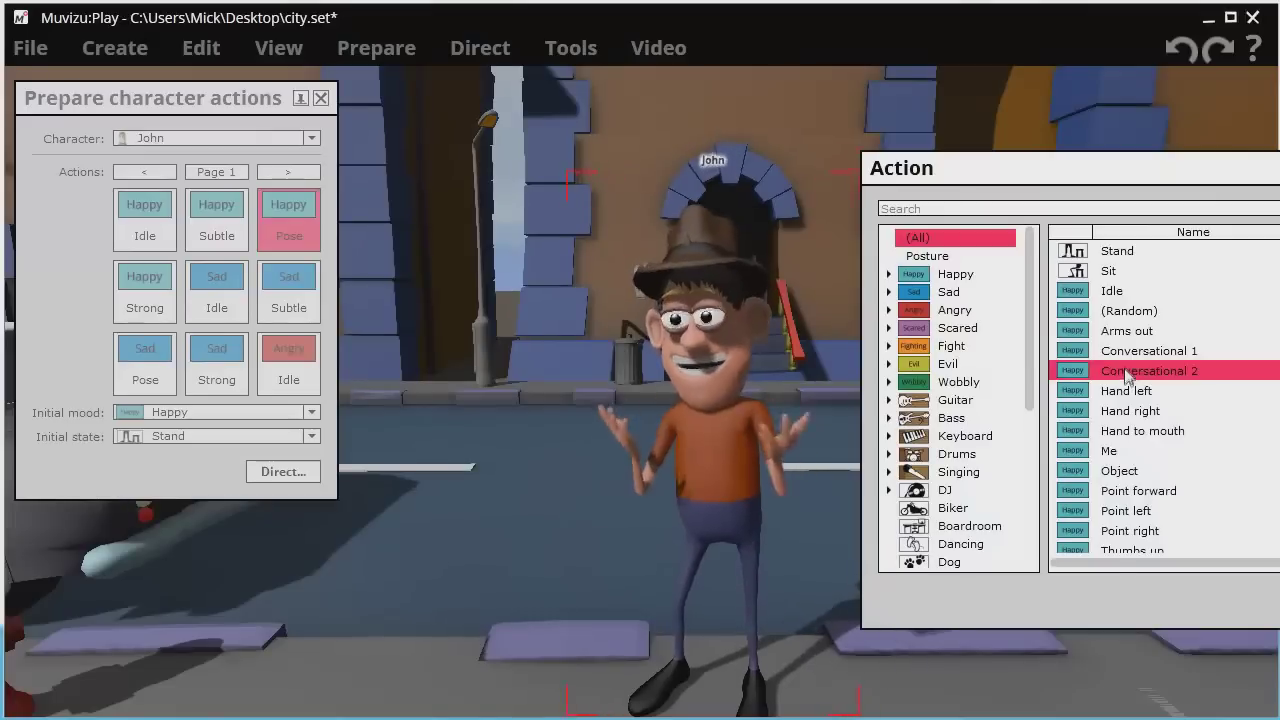
left_click(1127, 354)
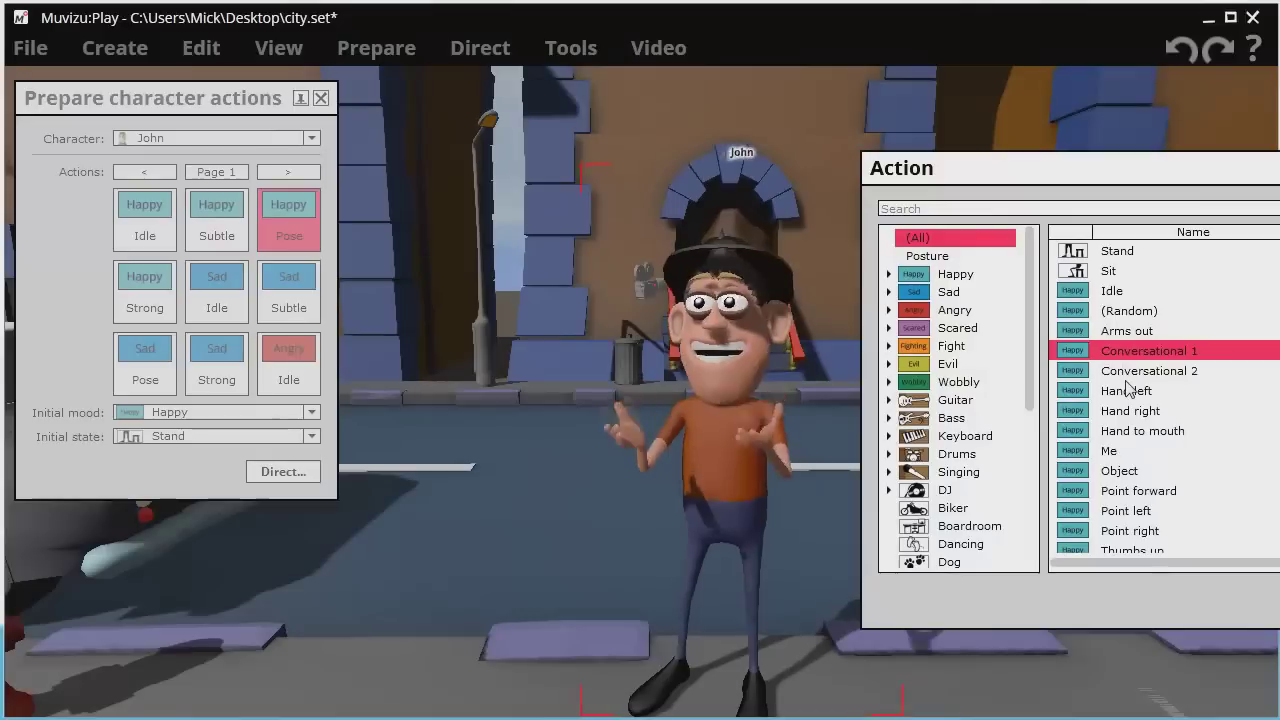
left_click(1279, 600)
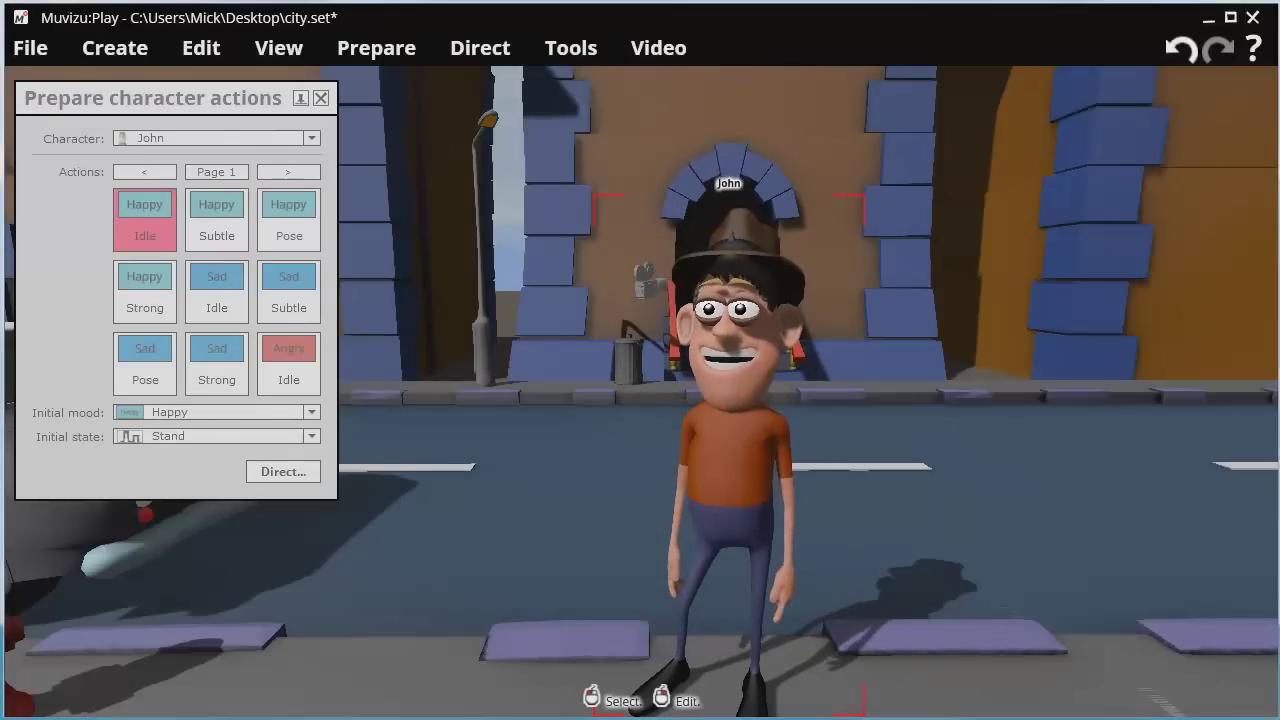
- Search the actions for "sc" and assign Scratch head to the Happy Subtle slot
left_click(230, 243)
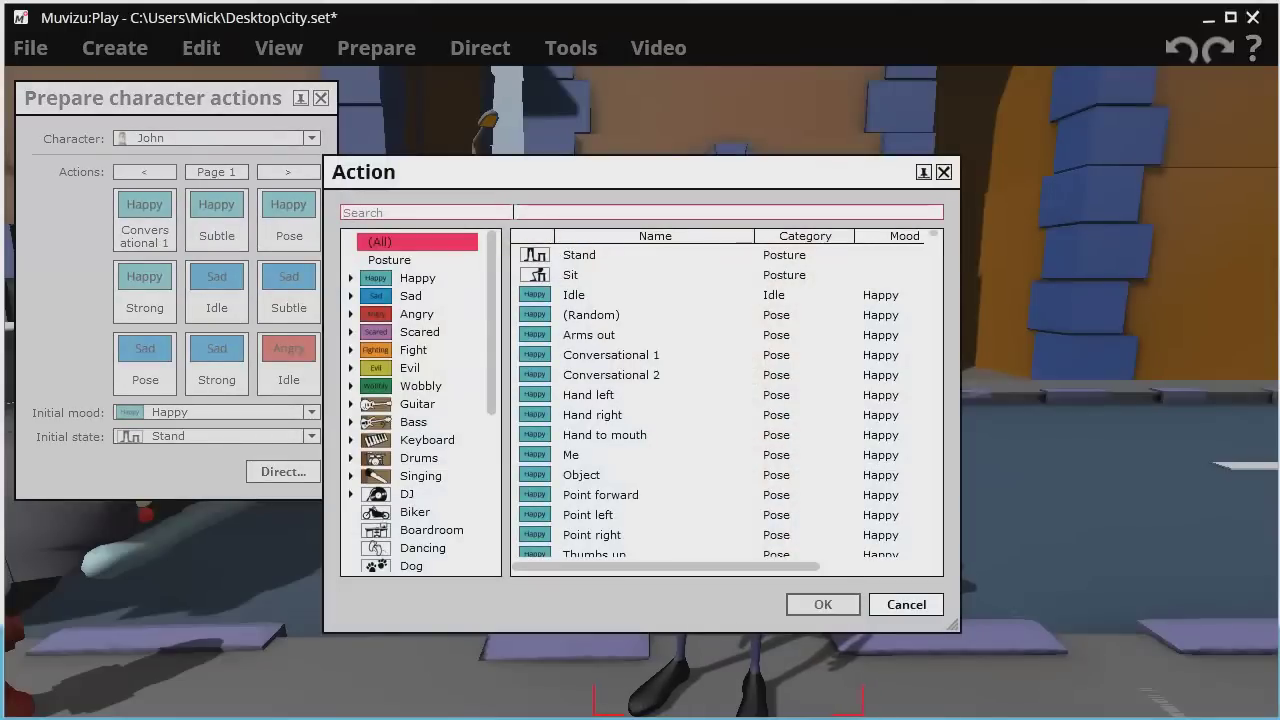
type("r")
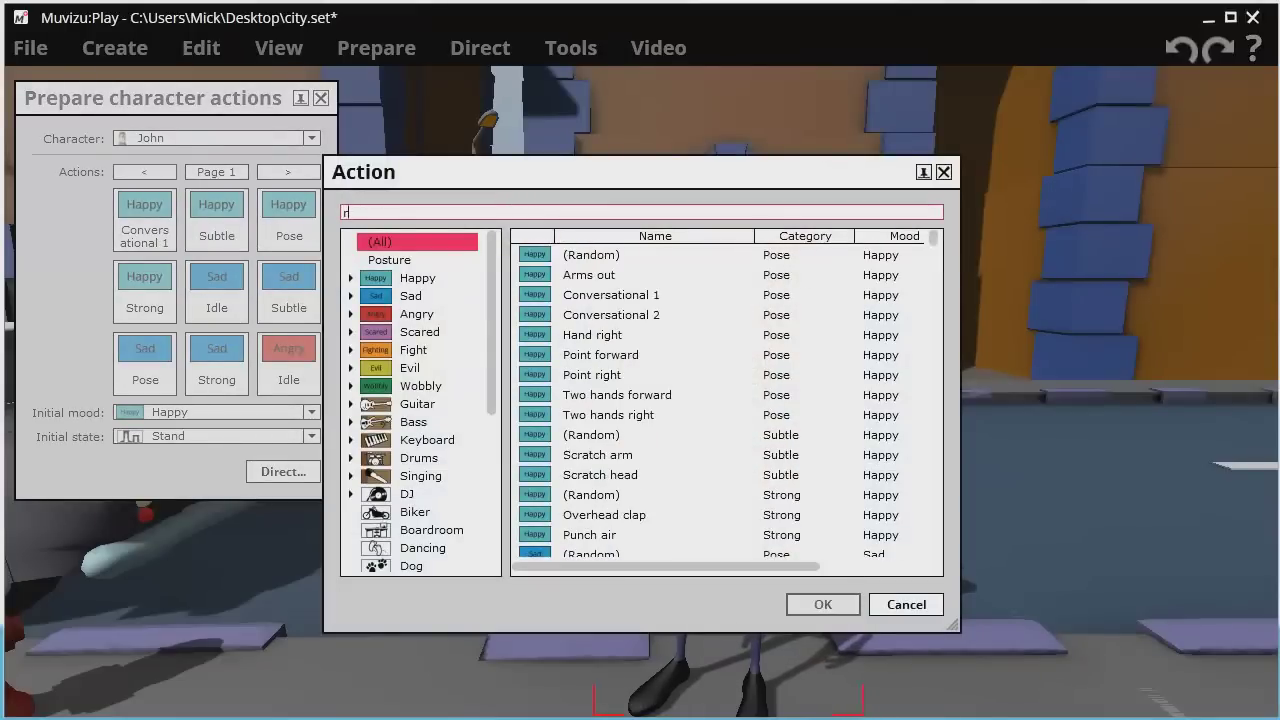
key("BackSpace")
type("s")
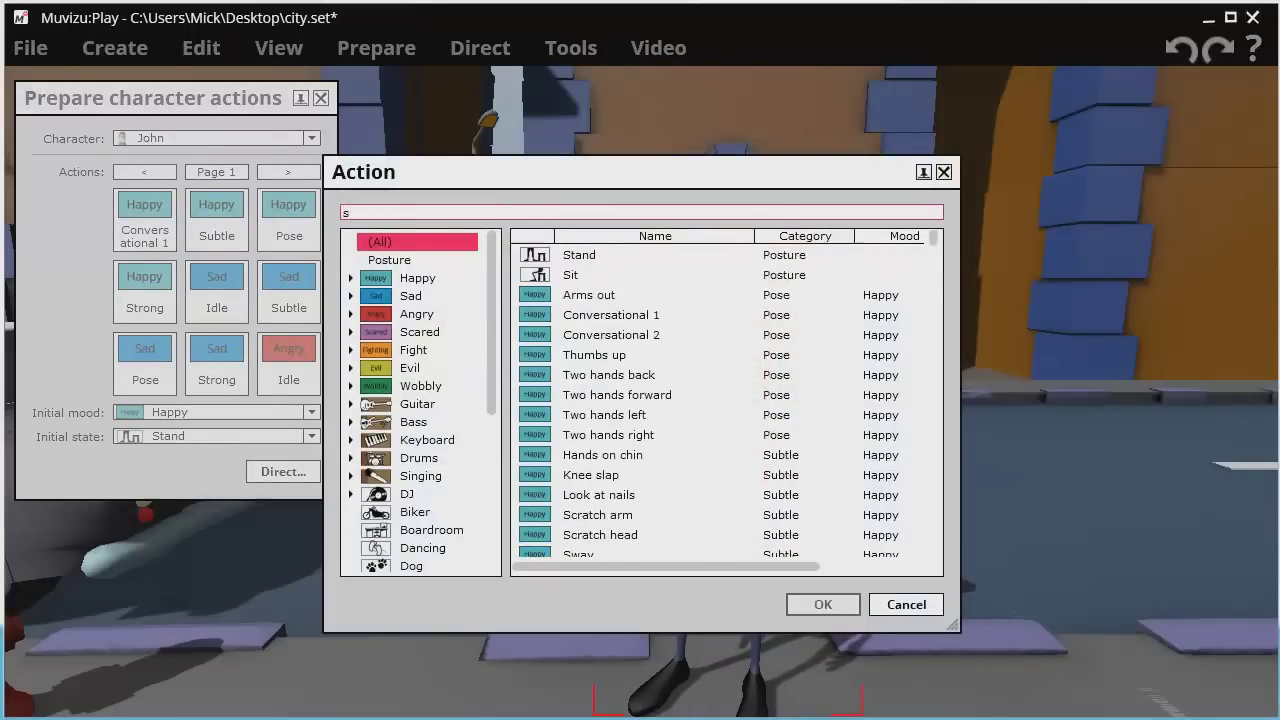
type("c")
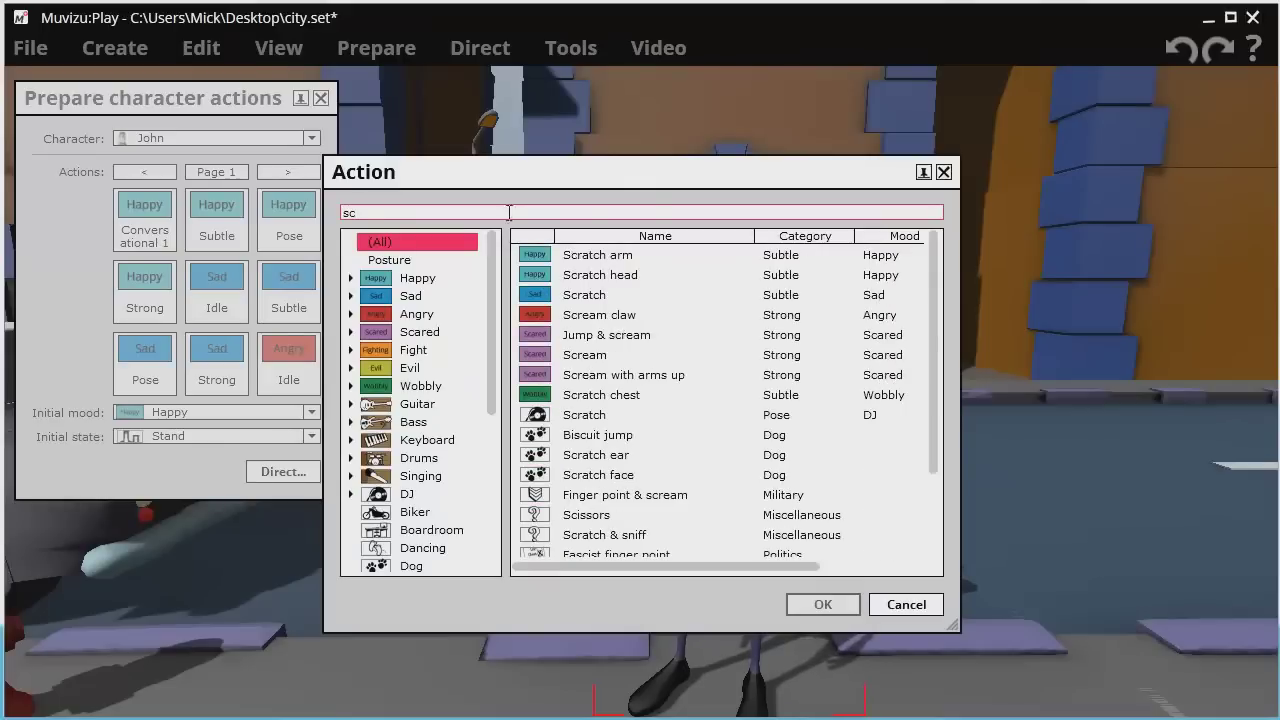
left_click(620, 275)
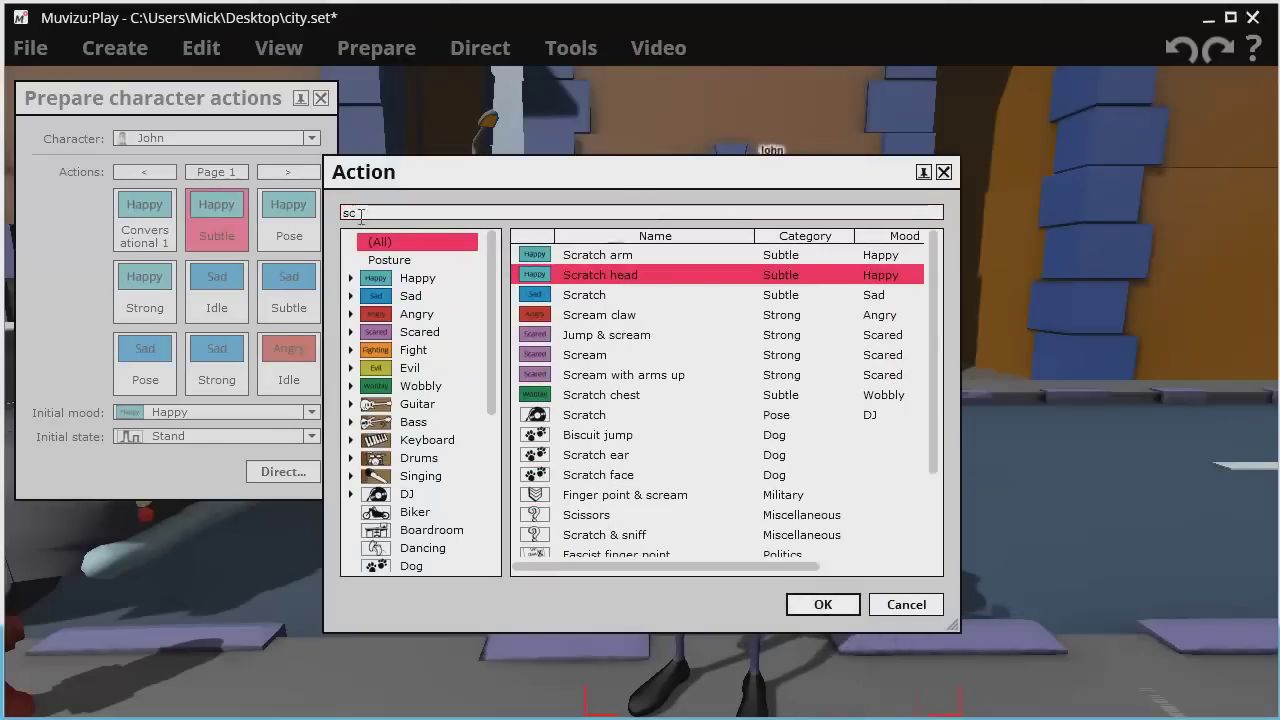
left_click(812, 601)
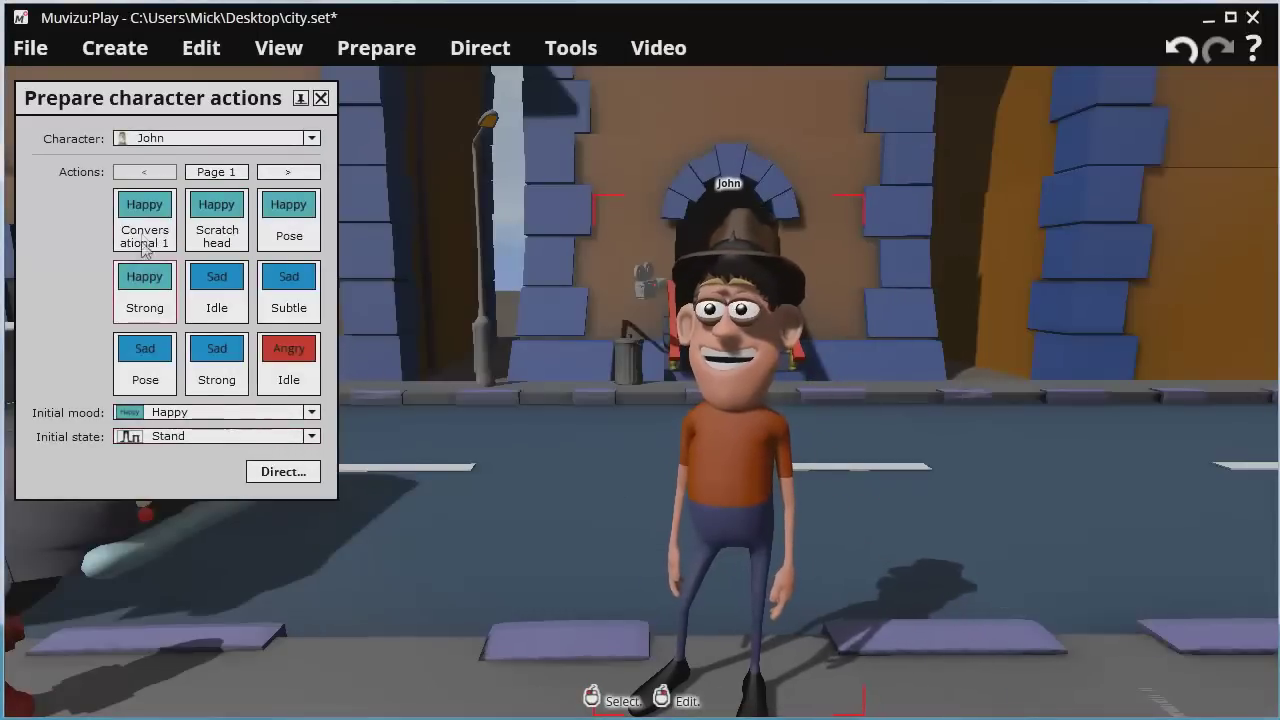
- Search the actions for "real" and assign Realisation to the Happy Pose slot
left_click(292, 238)
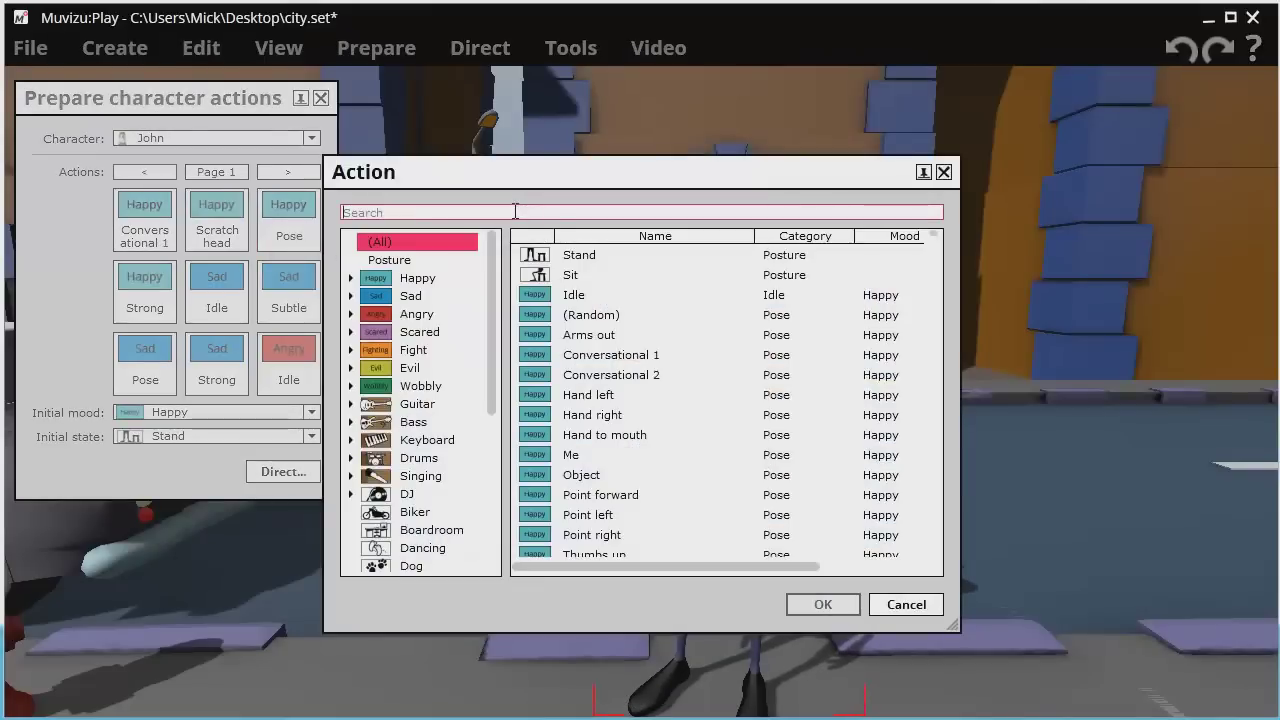
type("rea")
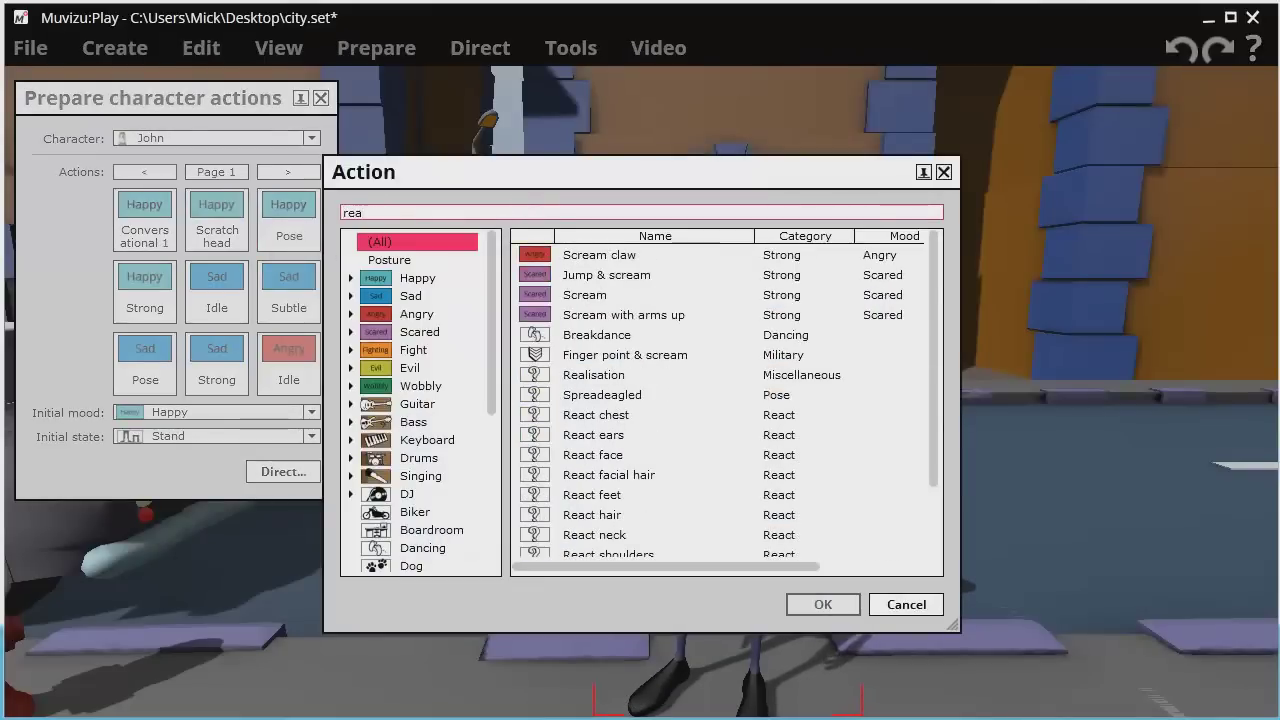
type("l")
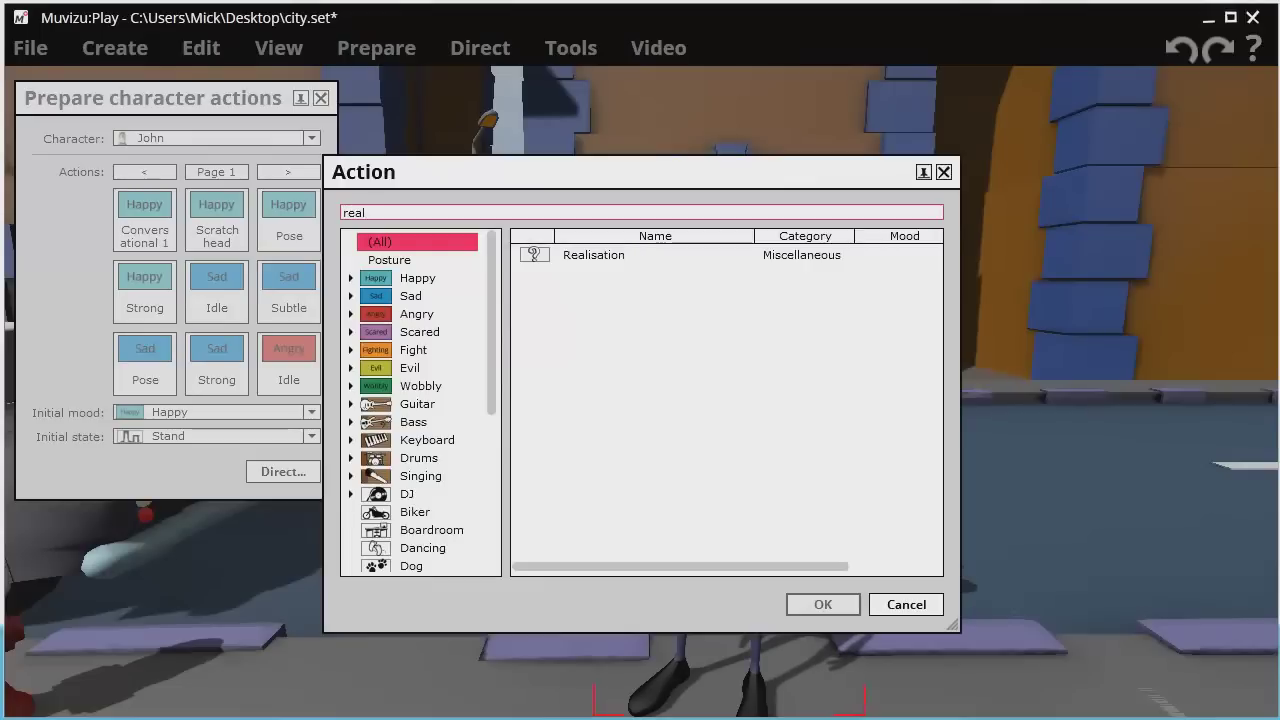
left_click(606, 258)
left_click_drag(609, 172, 1134, 187)
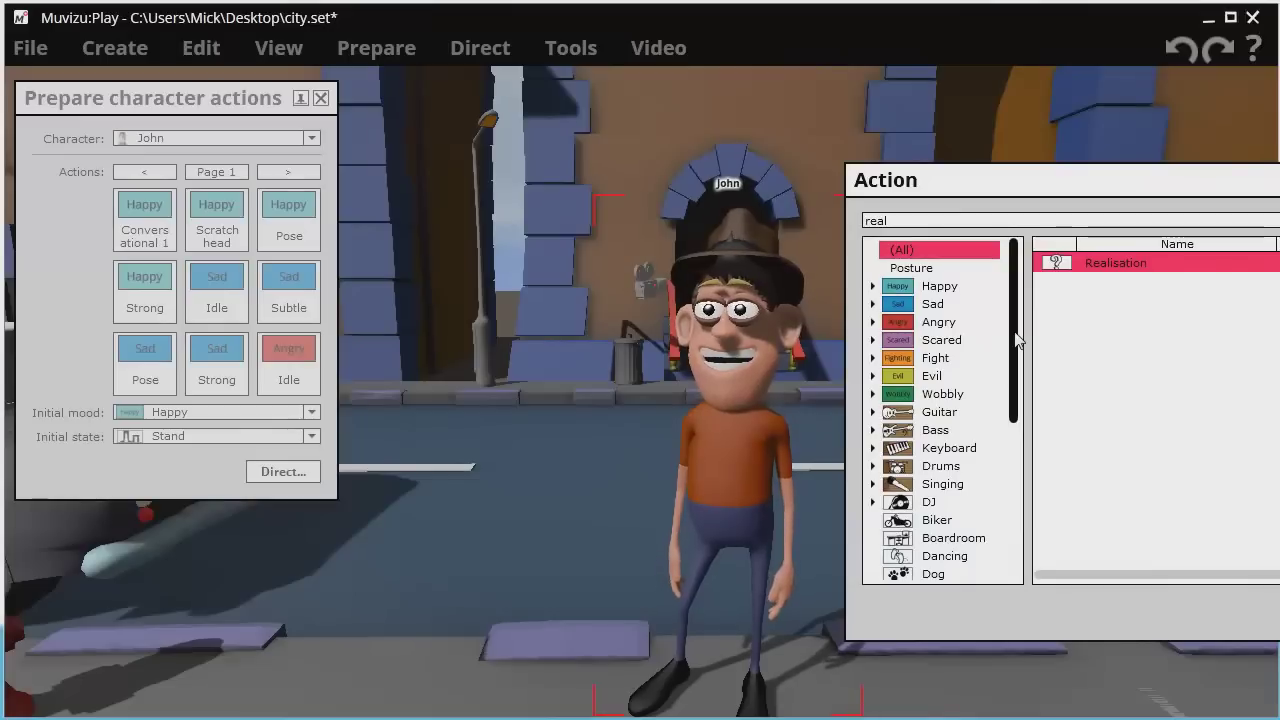
left_click_drag(1015, 332, 1015, 332)
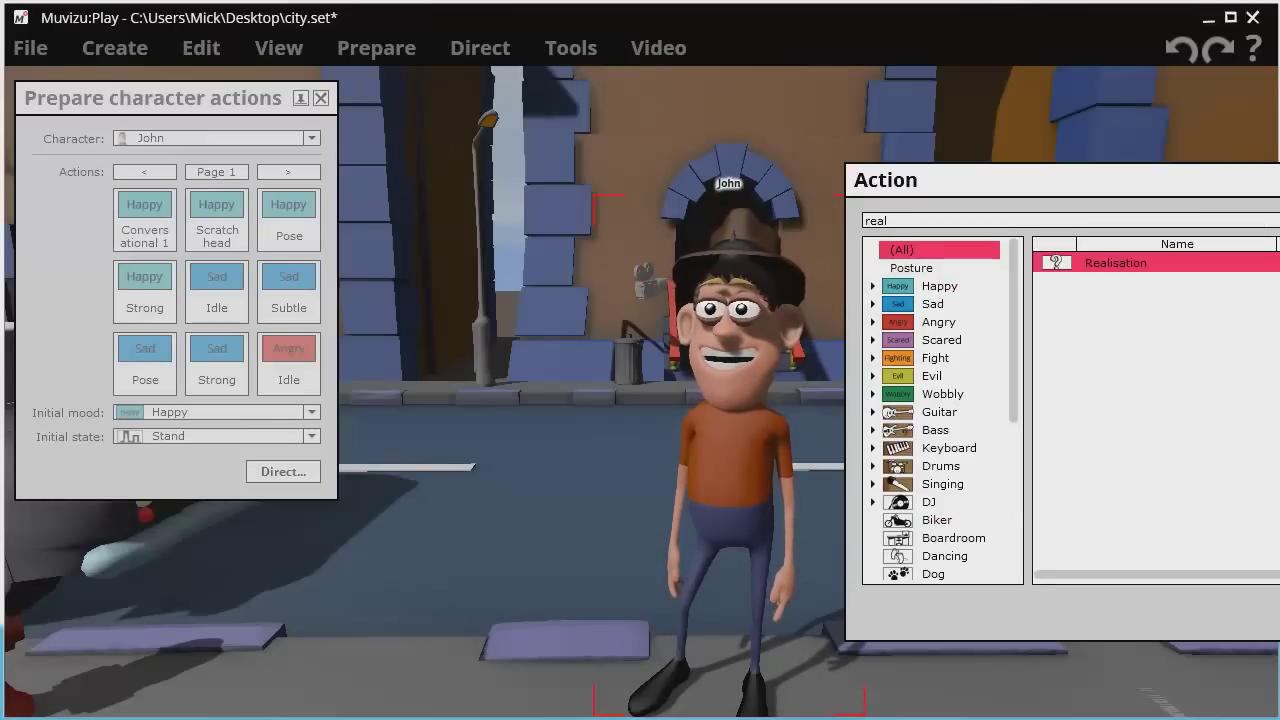
key("Return")
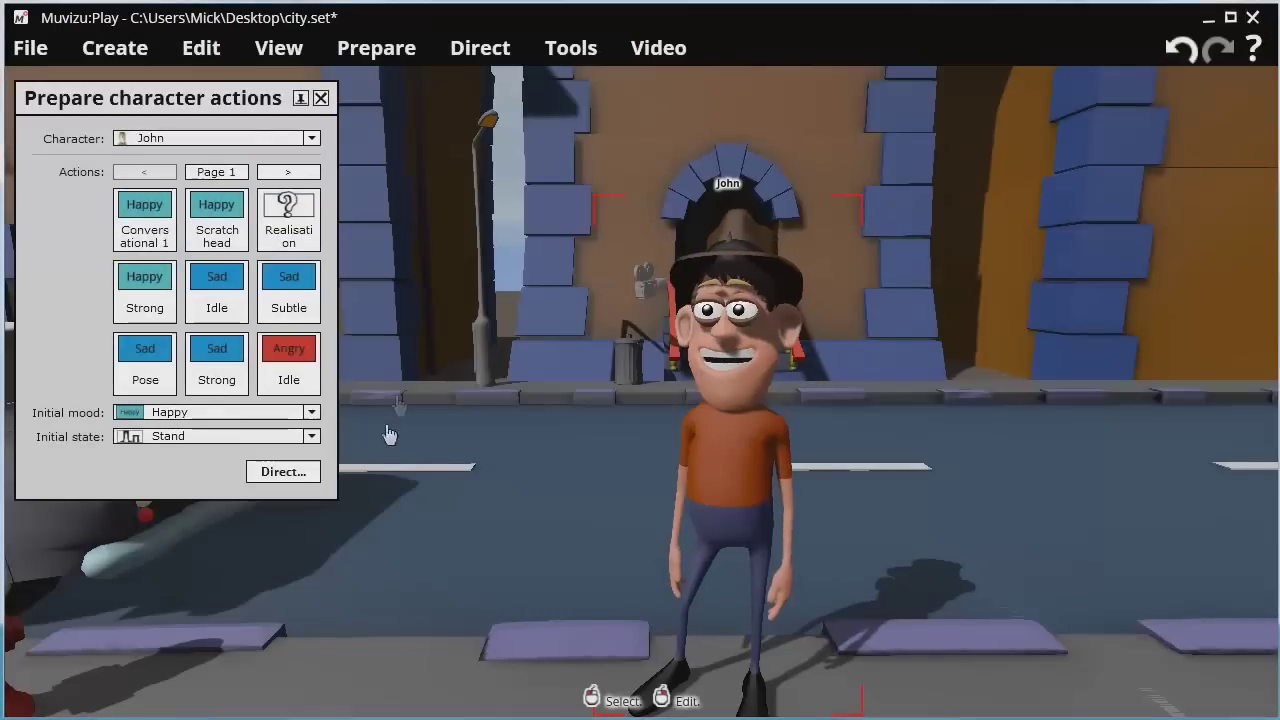
- Open the timeline, rewind it to the start and save the city set
left_click(572, 62)
left_click(610, 86)
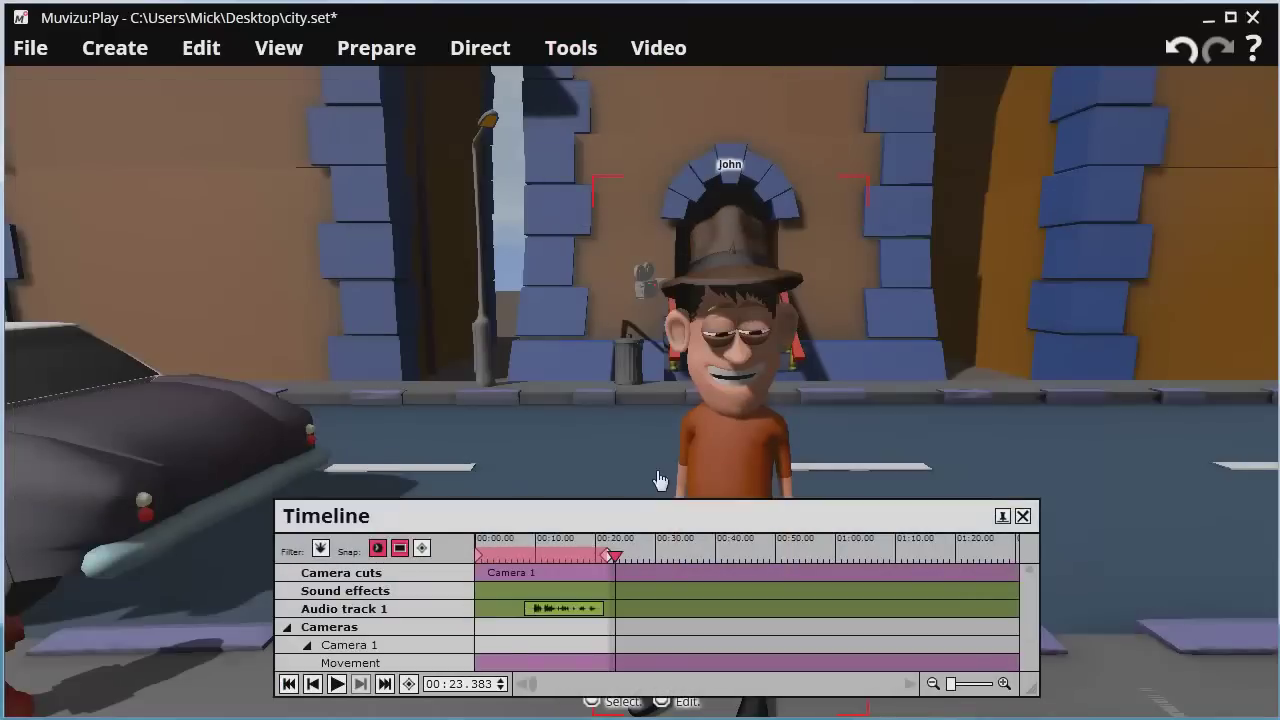
left_click(288, 684)
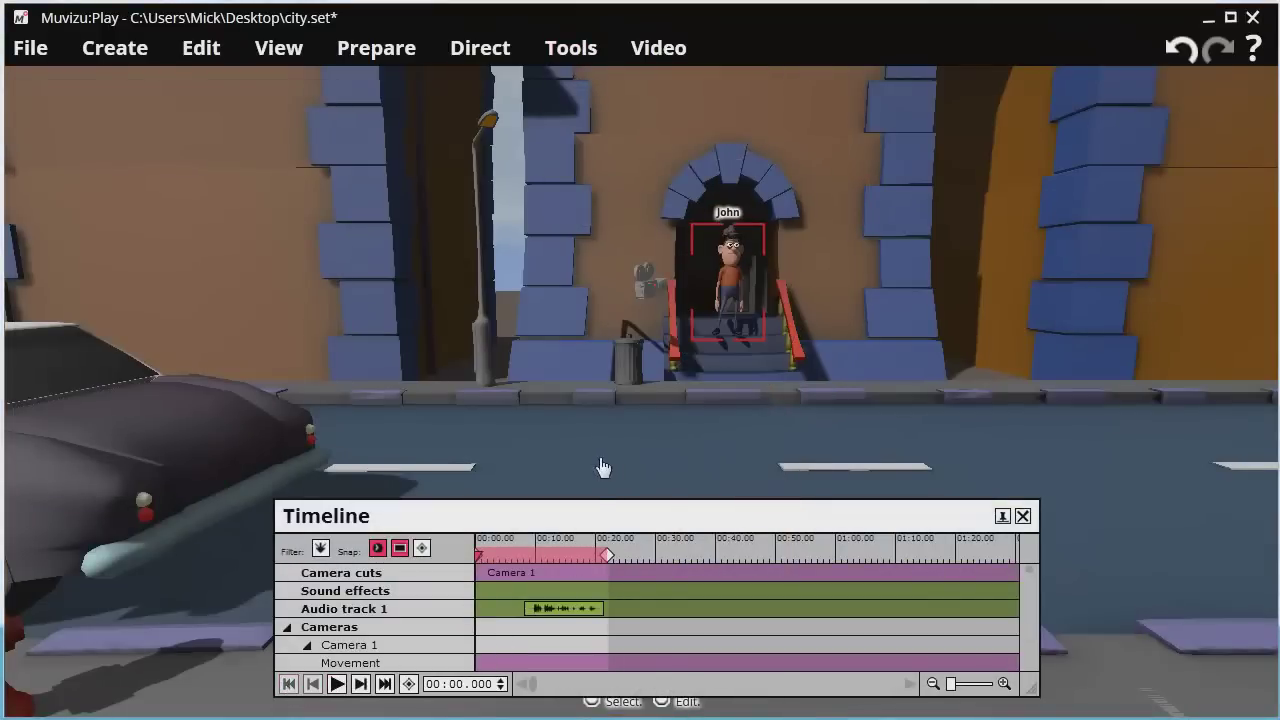
scroll(578, 467, "up", 4)
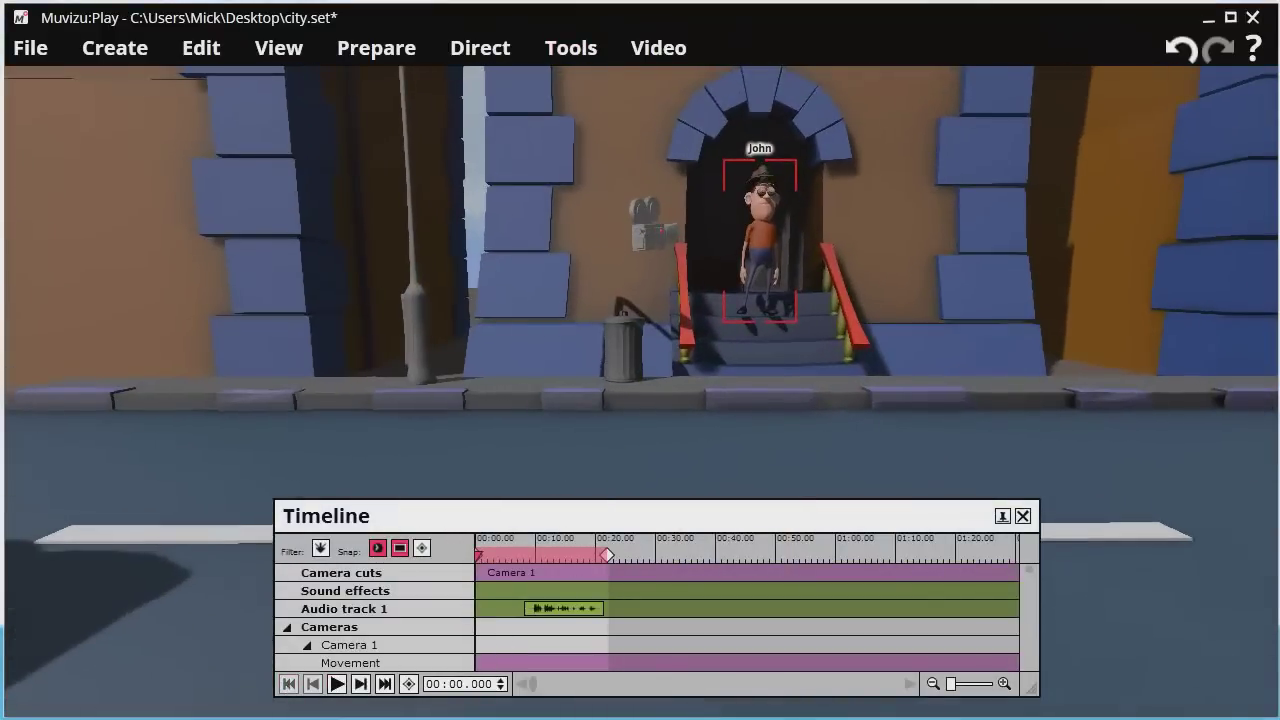
key("ctrl+s")
- Record about 22 seconds of character actions, triggering Conversational 1 twice during the speech, followed by Scratch head and Realisation
left_click(483, 47)
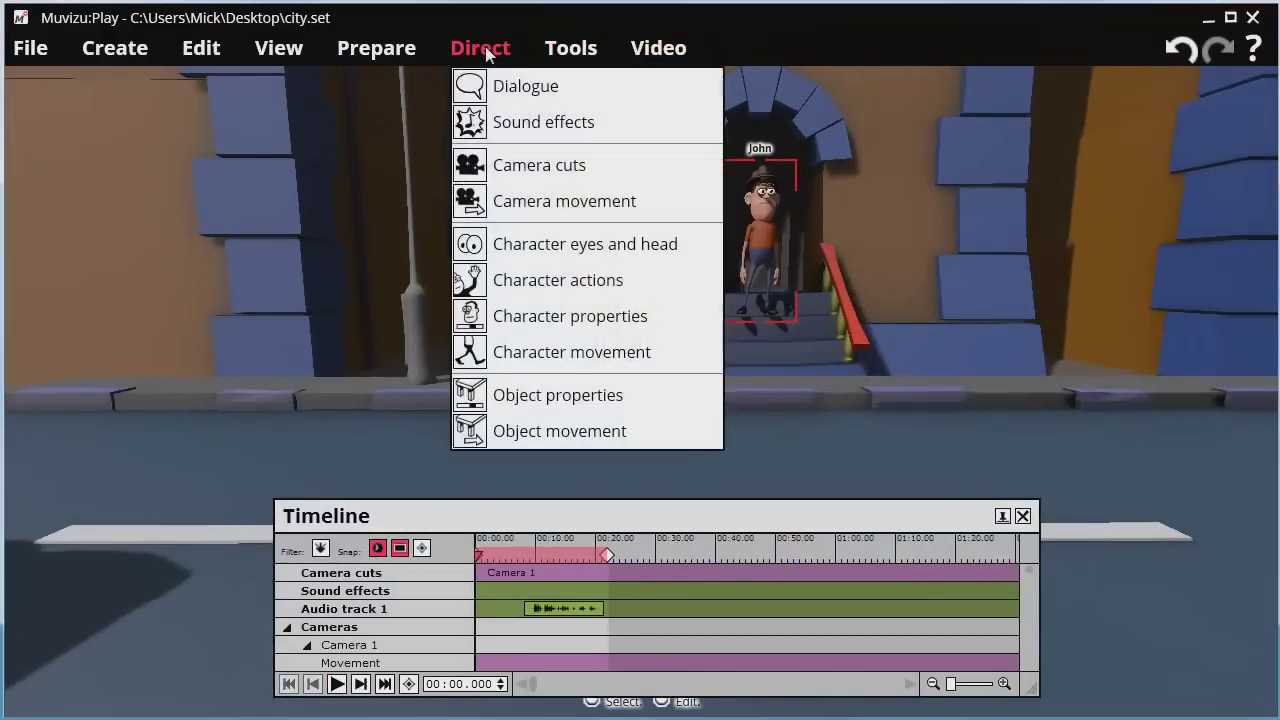
left_click(527, 285)
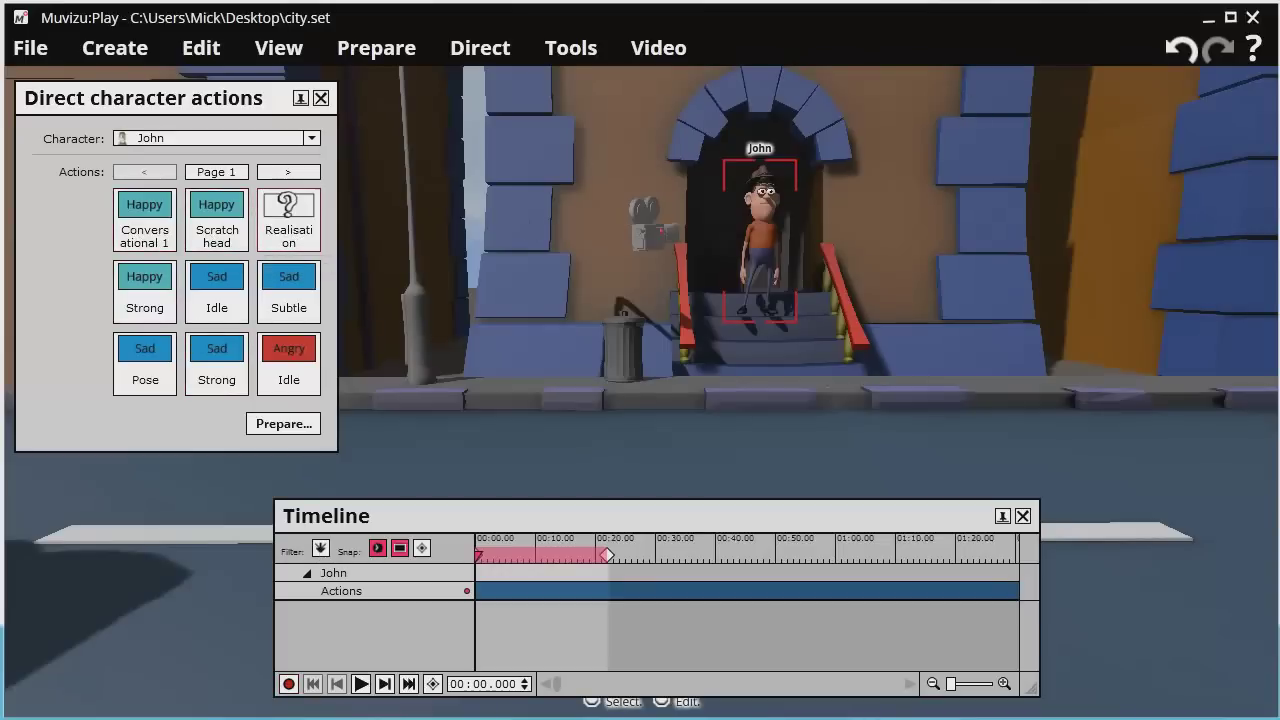
left_click(288, 685)
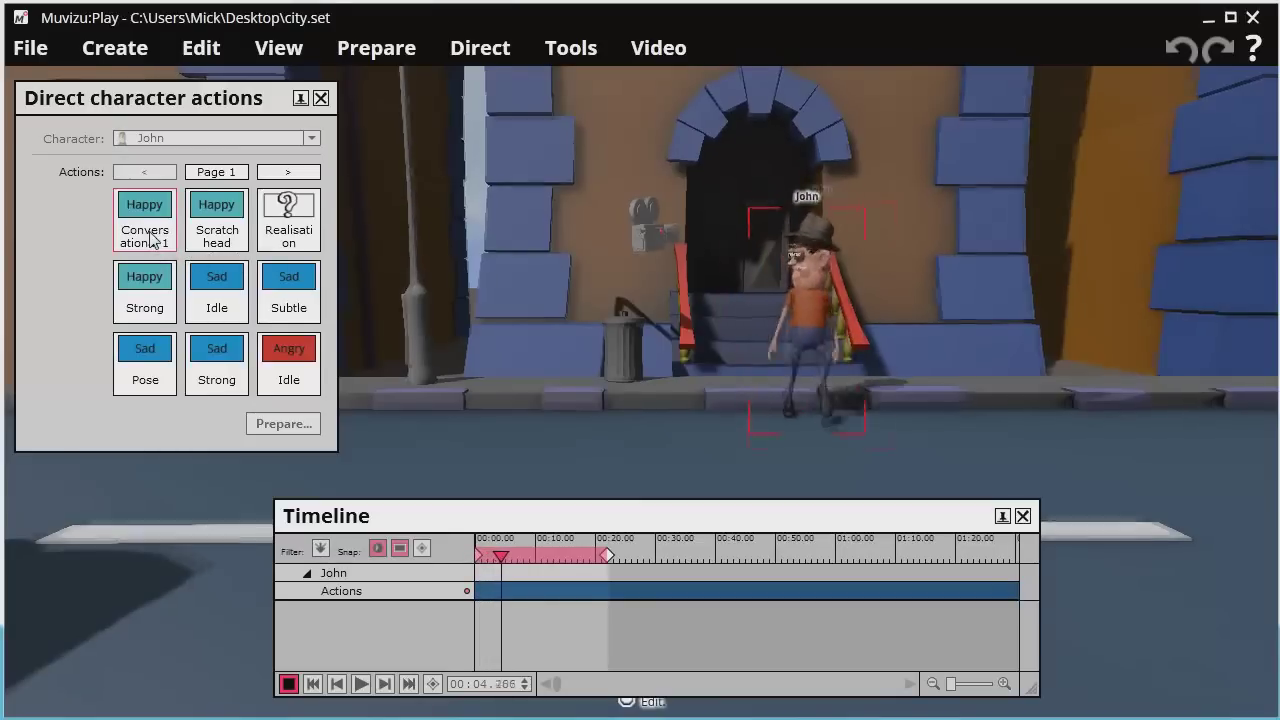
left_click(148, 236)
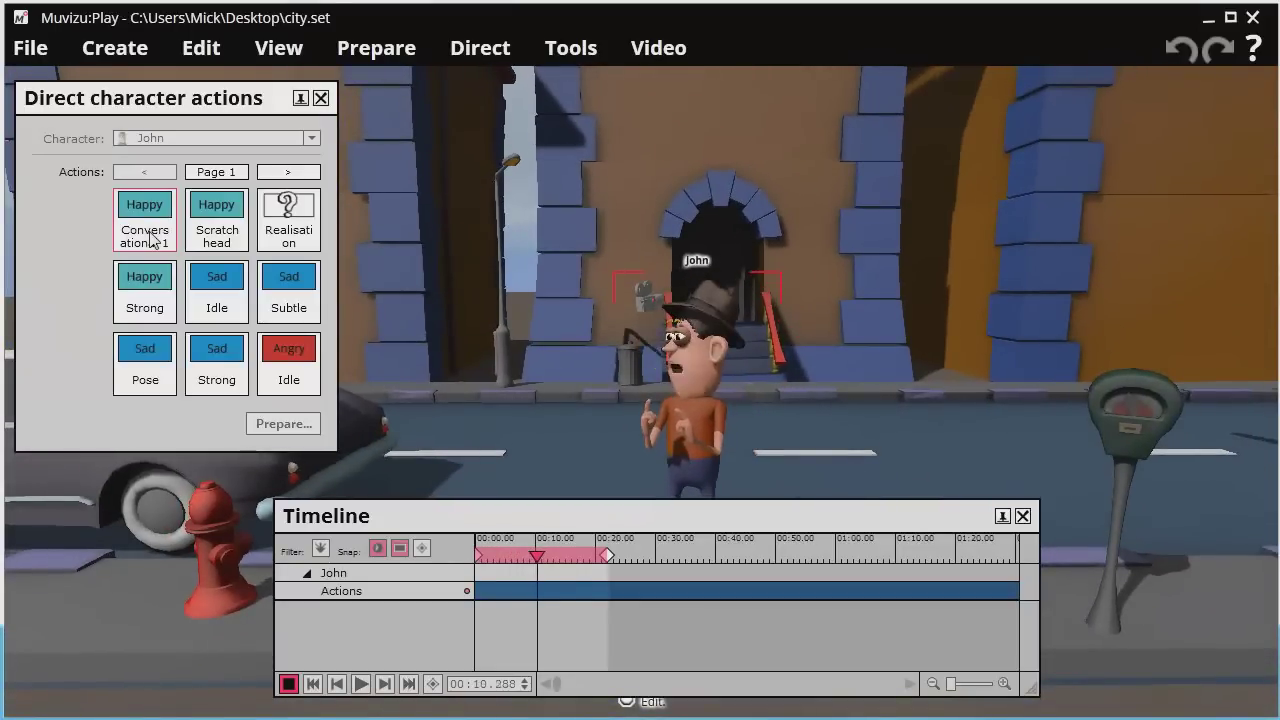
left_click(149, 236)
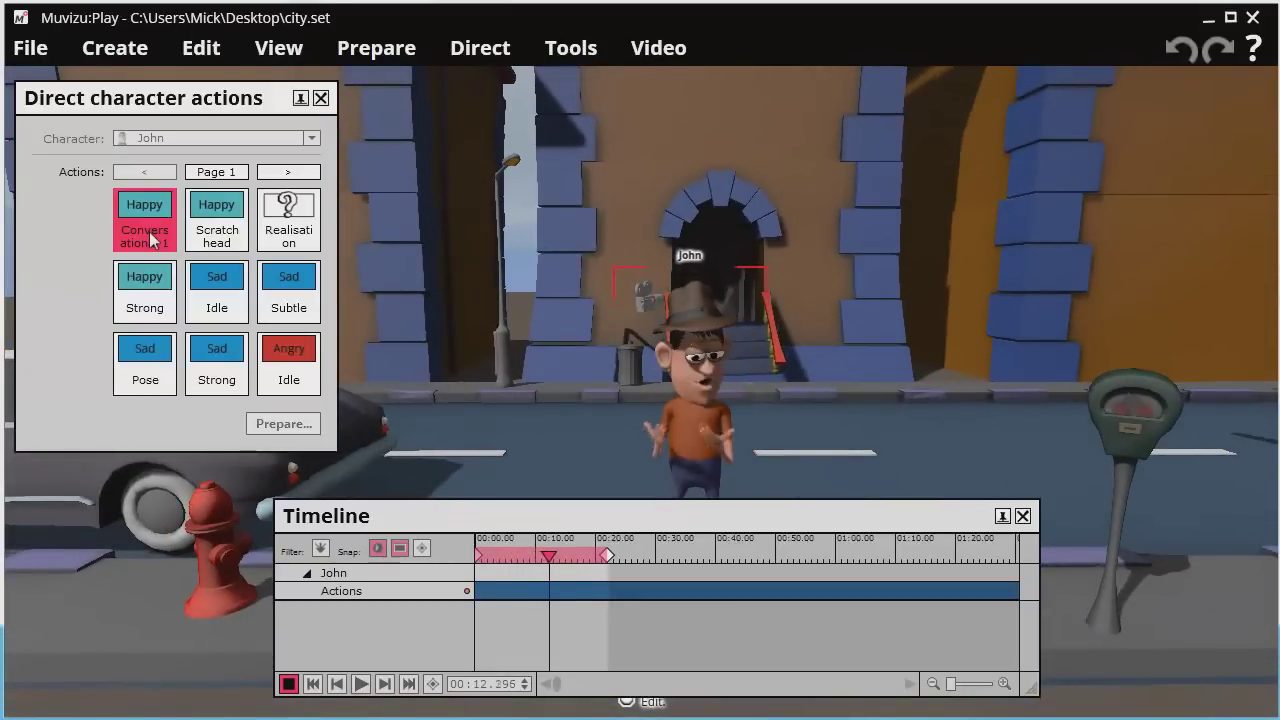
left_click(214, 238)
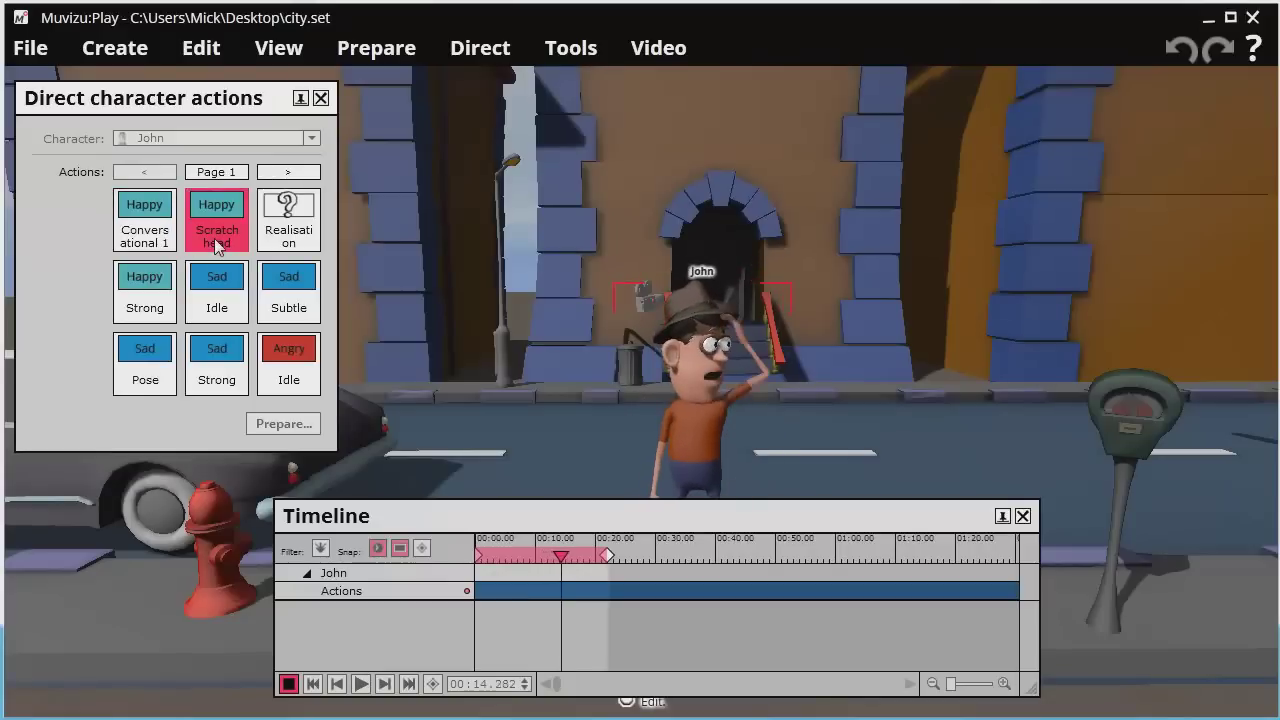
left_click(283, 244)
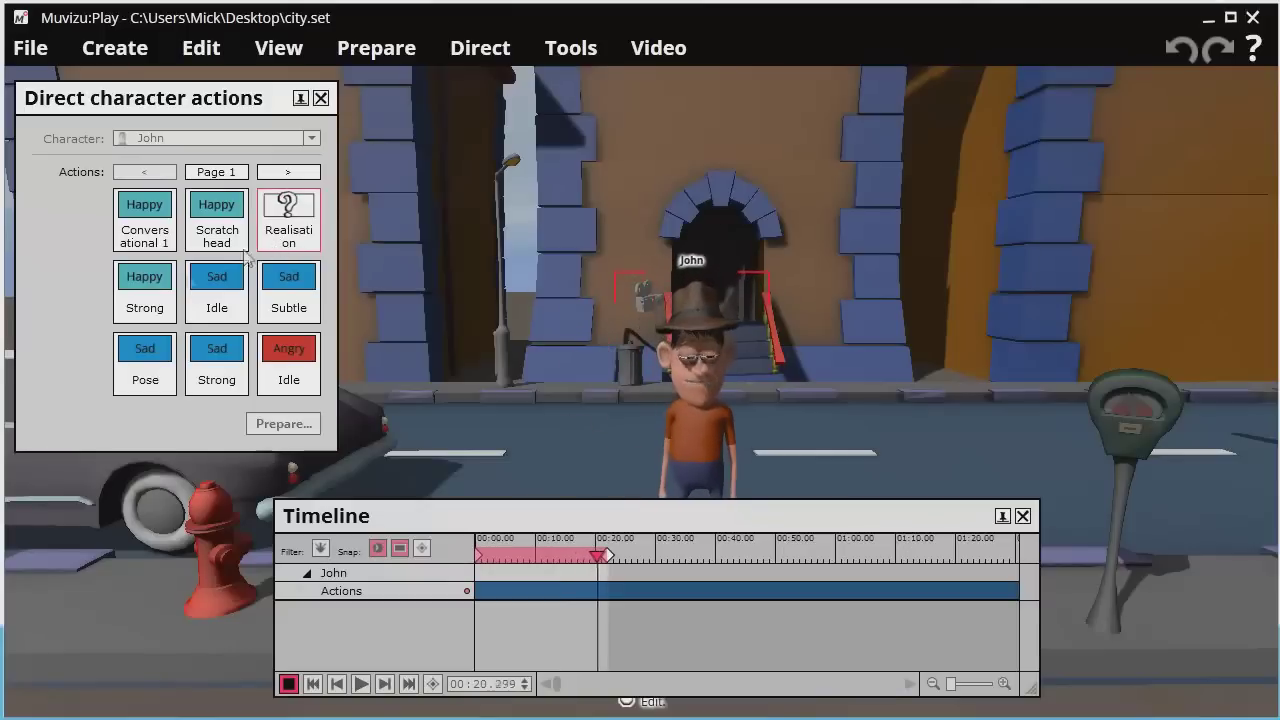
left_click(288, 684)
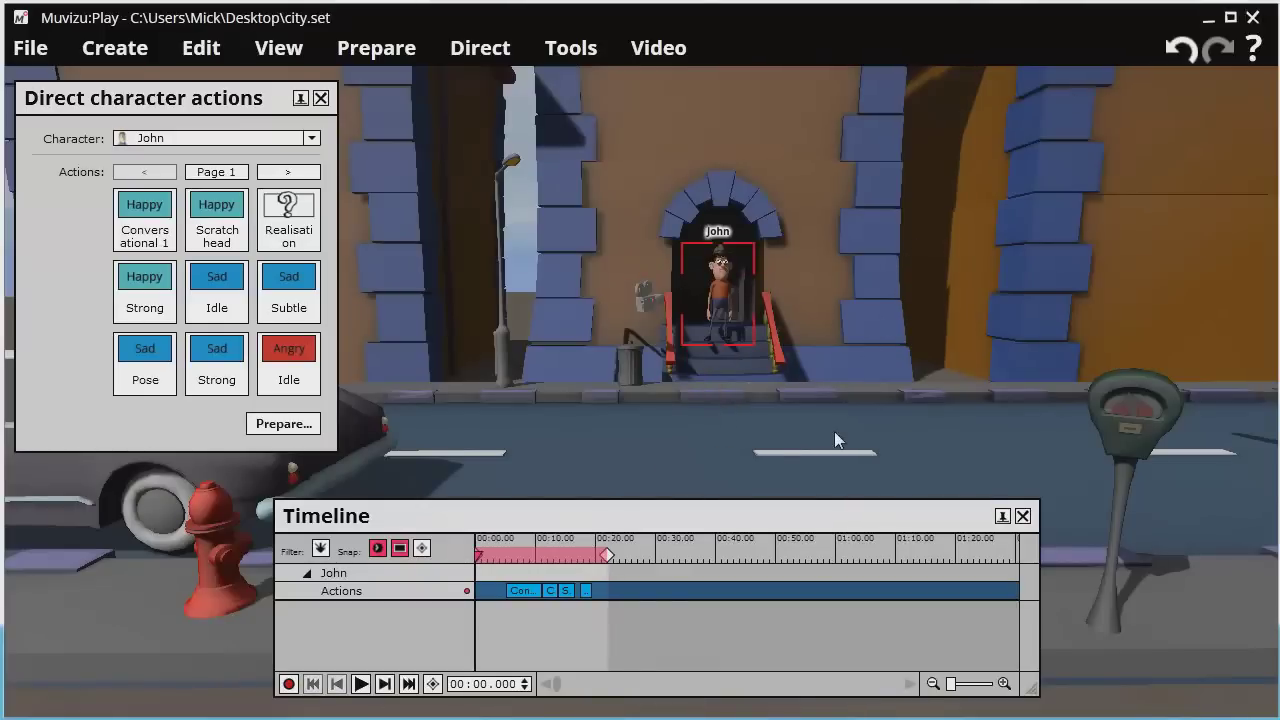
- Close the Direct character actions window and the timeline to clear the view of the street
scroll(836, 431, "up", 4)
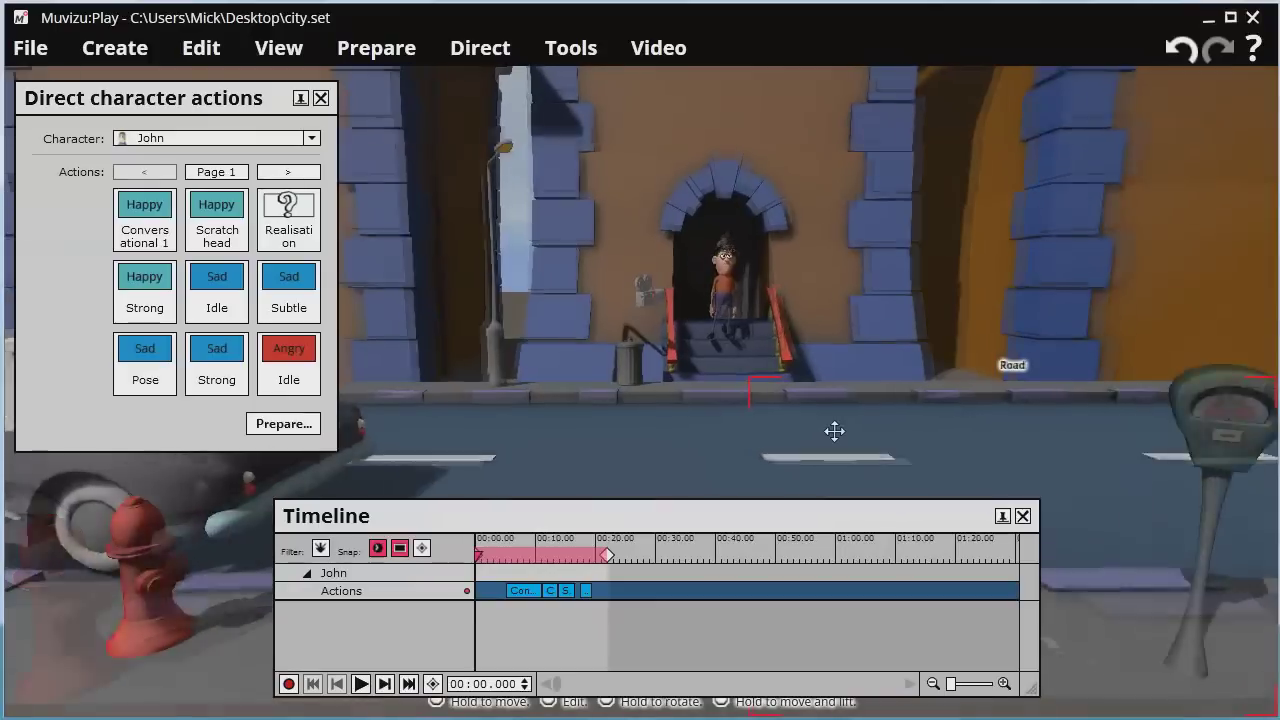
scroll(836, 431, "up", 5)
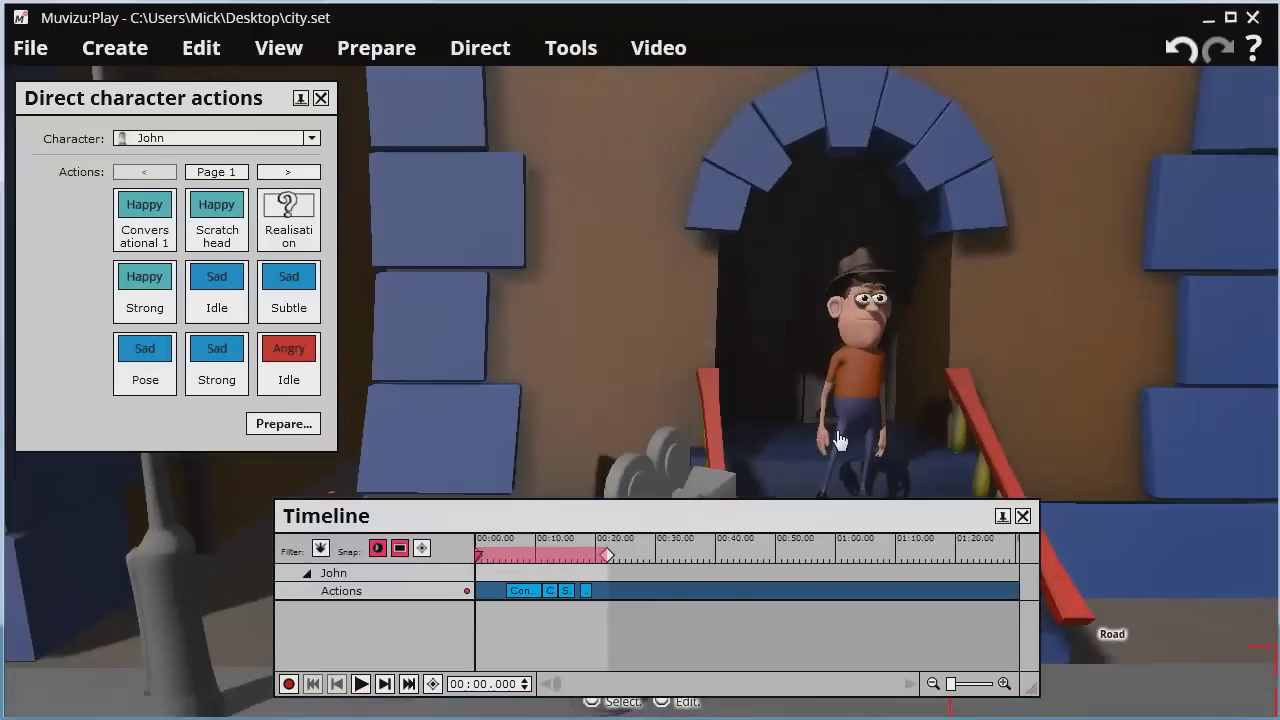
scroll(877, 434, "down", 6)
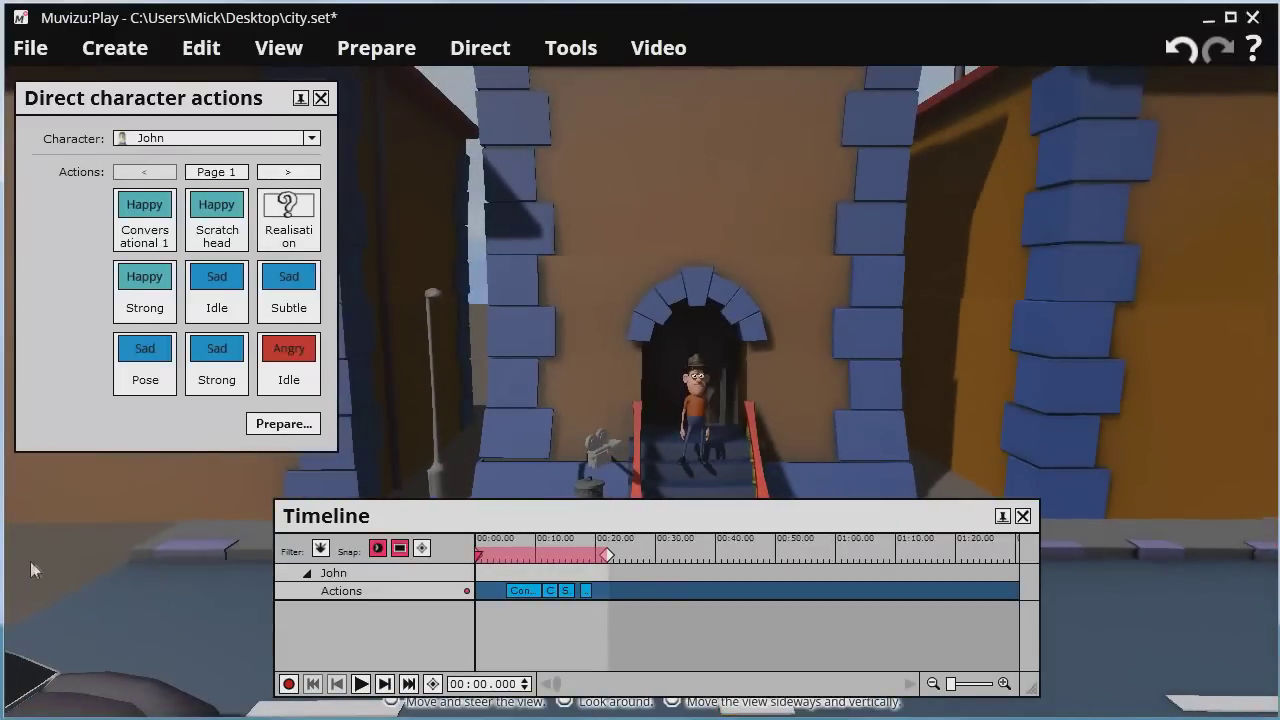
scroll(716, 452, "down", 2)
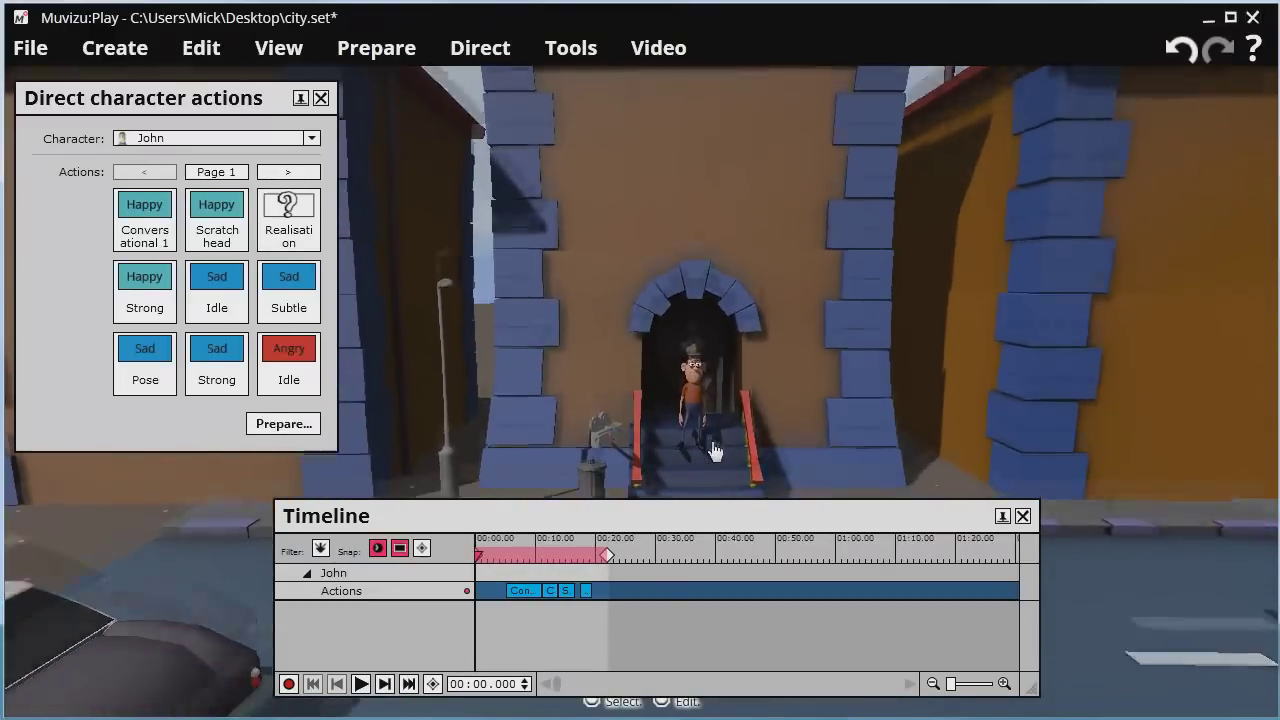
right_click_drag(716, 452, 820, 454)
scroll(824, 453, "down", 3)
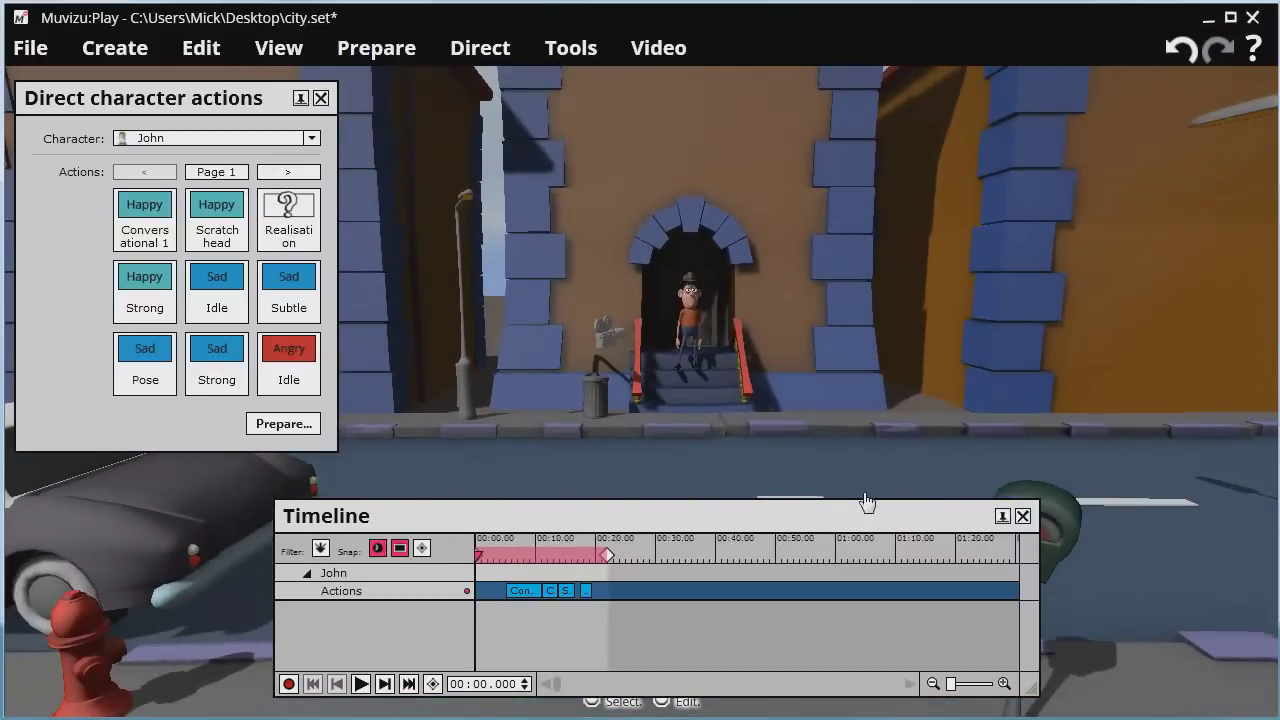
left_click(320, 99)
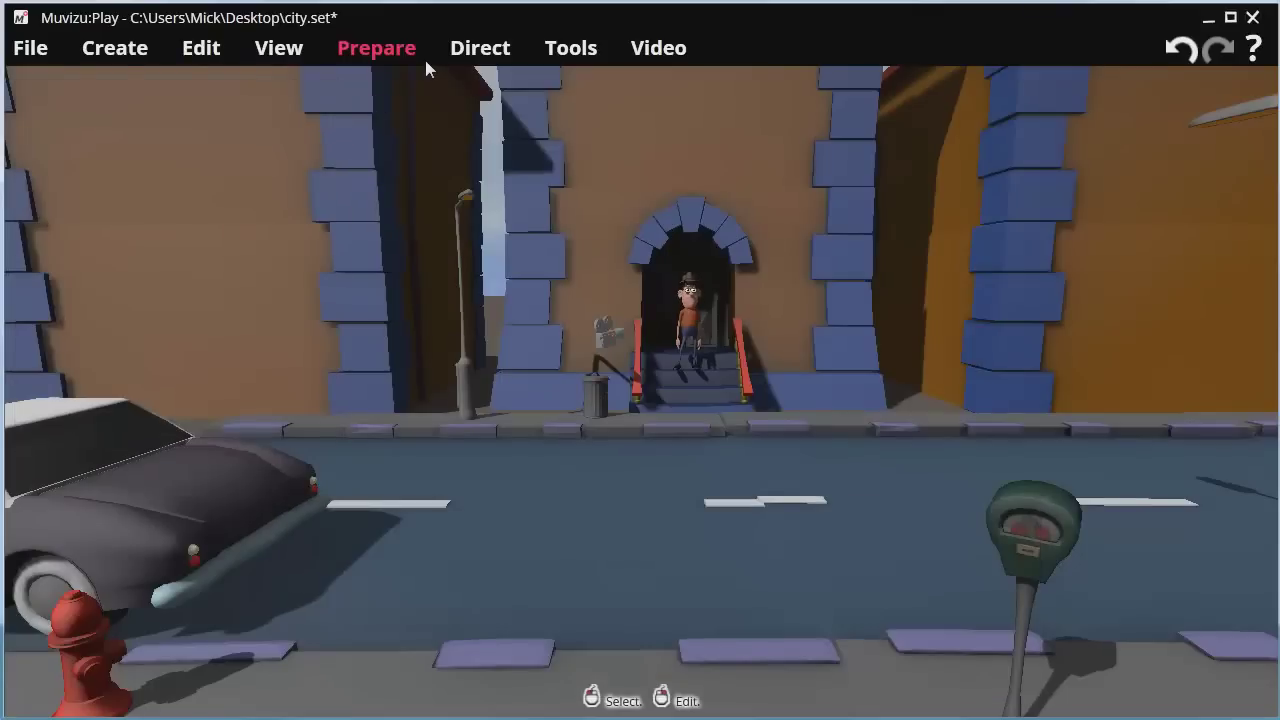
- Select Camera 1 beside the doorway and open the Cameras window with the street in view
left_click(608, 348)
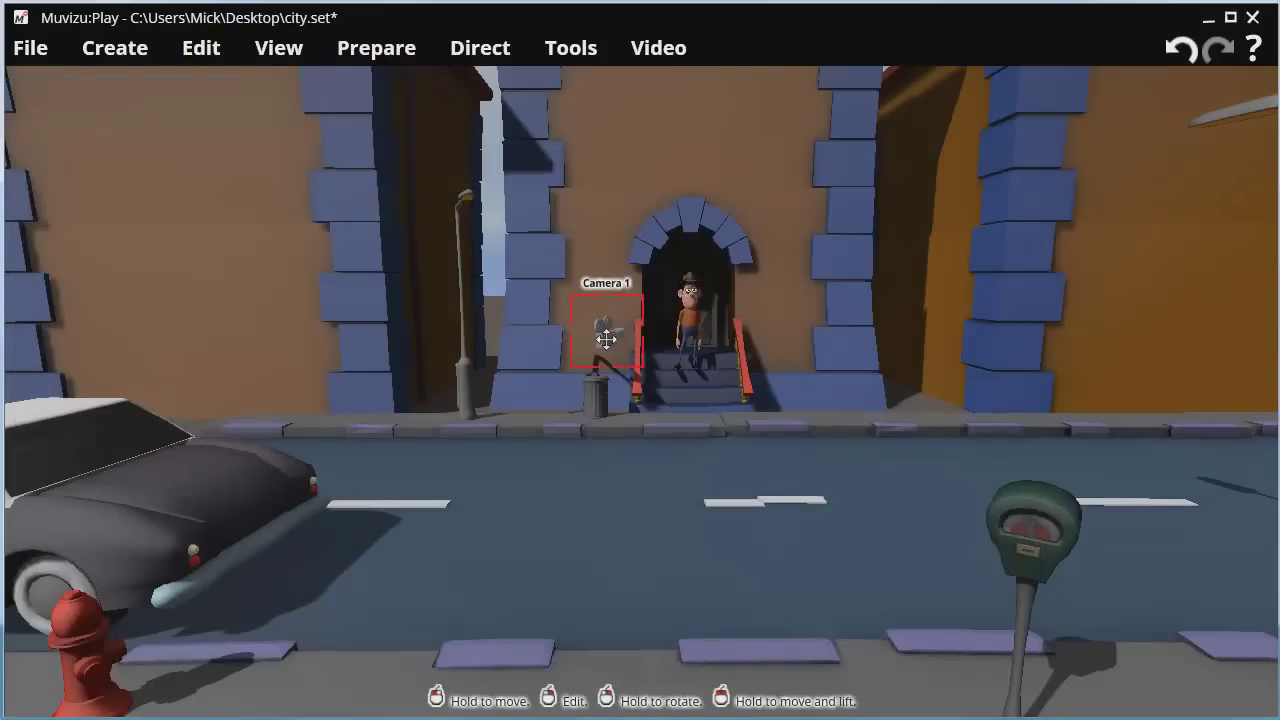
scroll(608, 342, "down", 5)
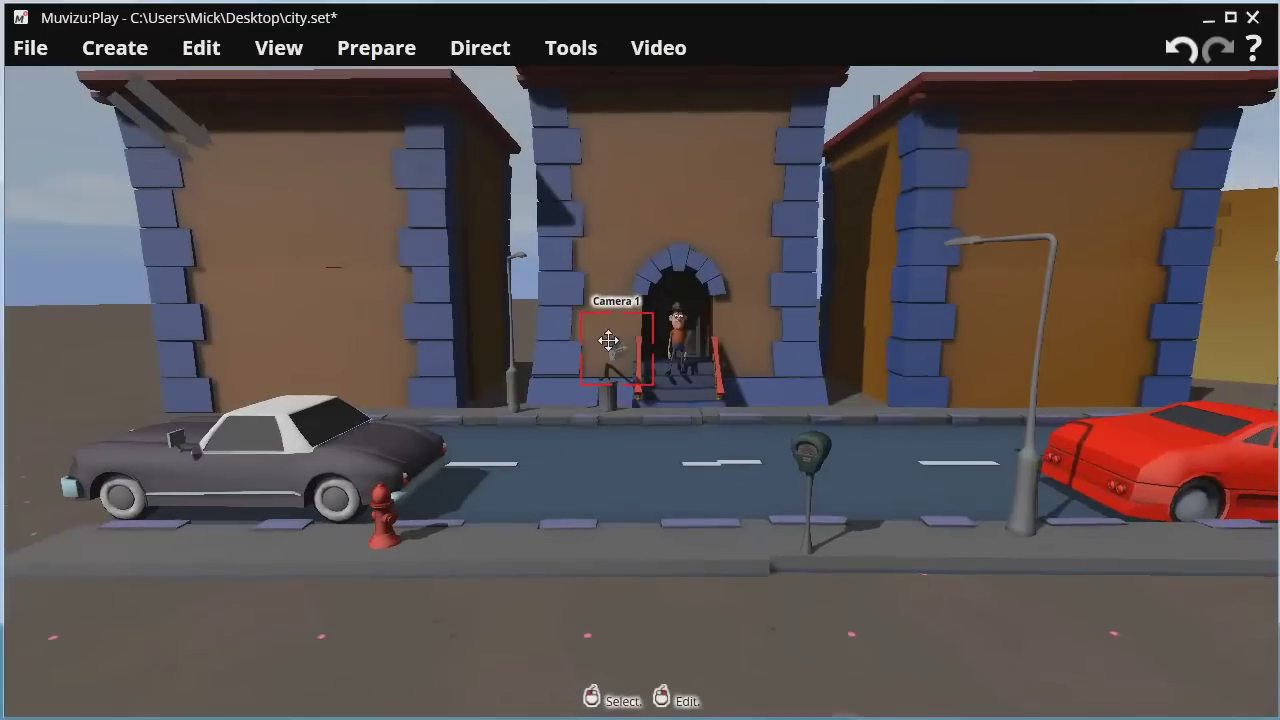
key("Right")
key("Left")
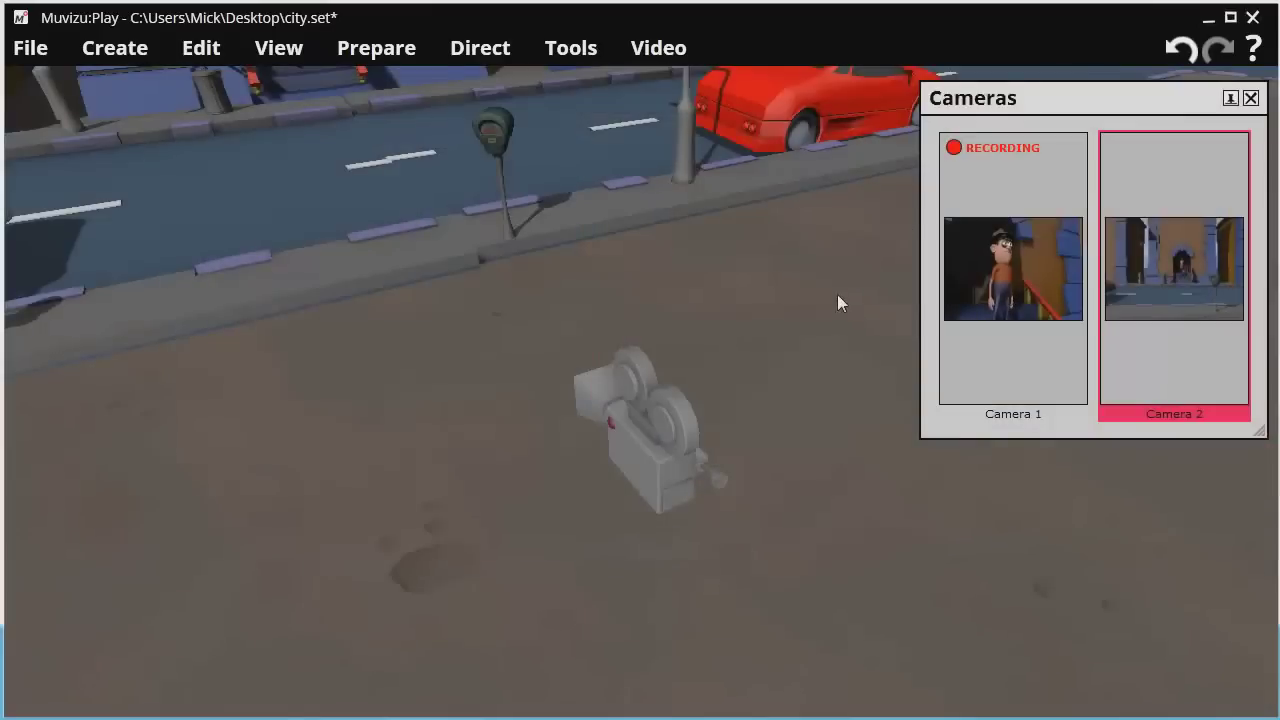
right_click_drag(837, 294, 675, 140)
left_click_drag(837, 294, 848, 445)
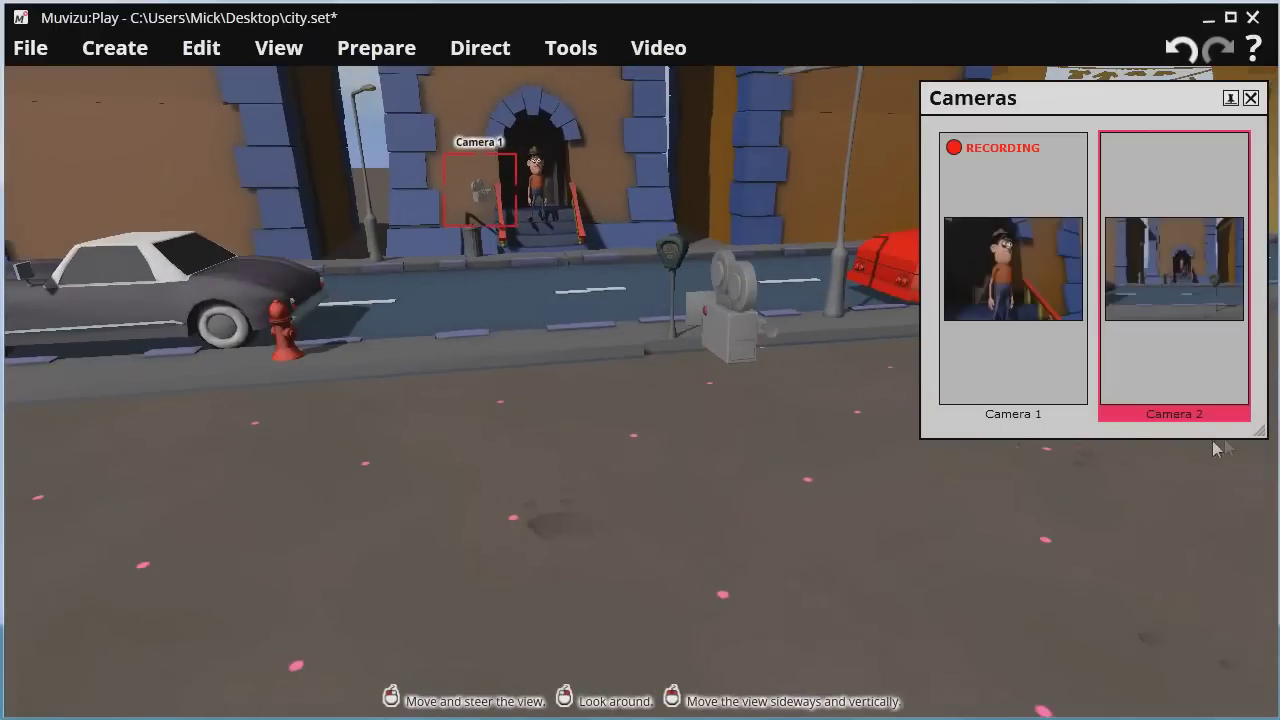
- Enlarge the Cameras window so both previews are bigger and move it clear of the street scene
left_click_drag(1097, 95, 293, 222)
left_click_drag(487, 555, 730, 397)
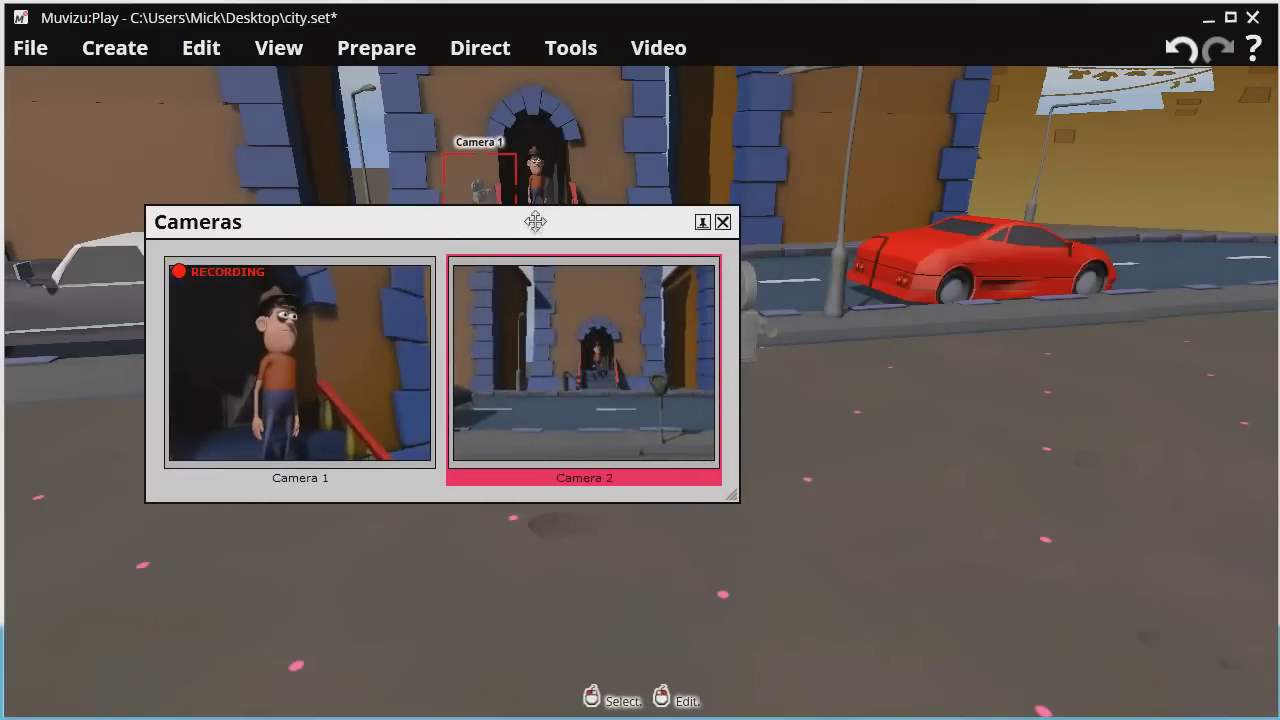
left_click_drag(534, 220, 1055, 411)
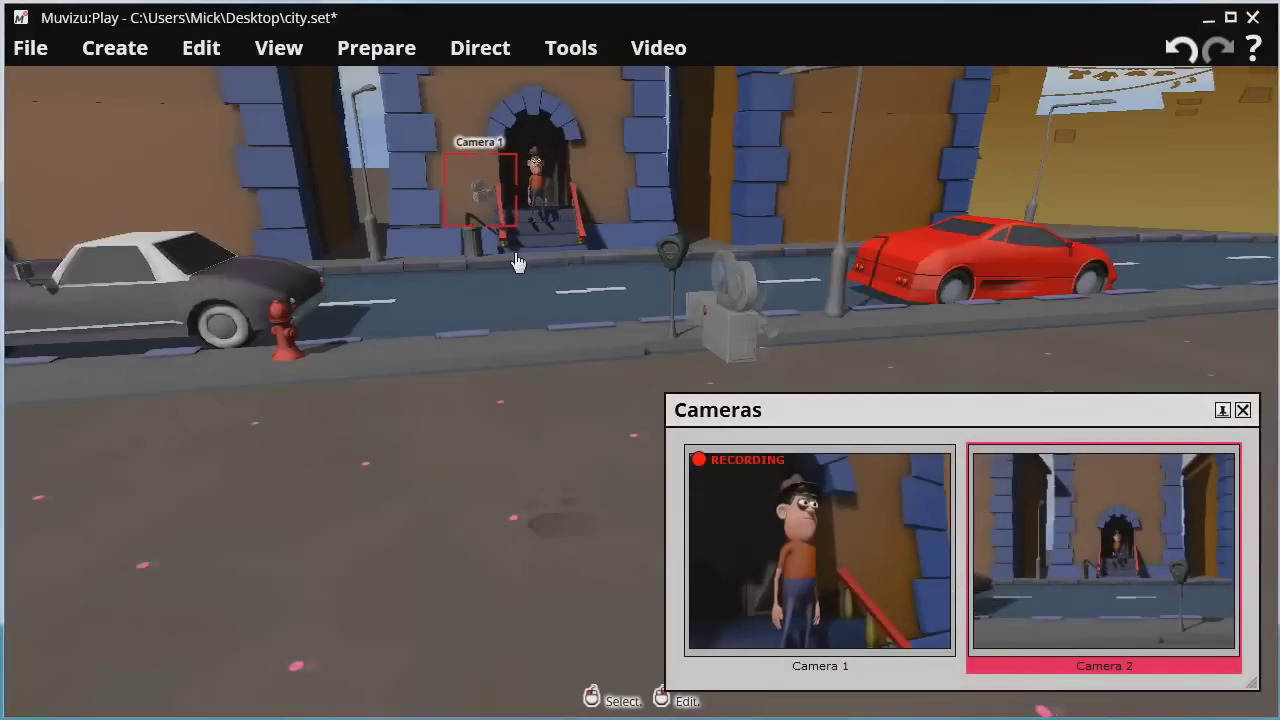
- Examine where Camera 1 and Camera 2 stand in the set and compare their previews
left_click_drag(517, 260, 651, 303)
scroll(651, 303, "up", 3)
scroll(640, 298, "up", 5)
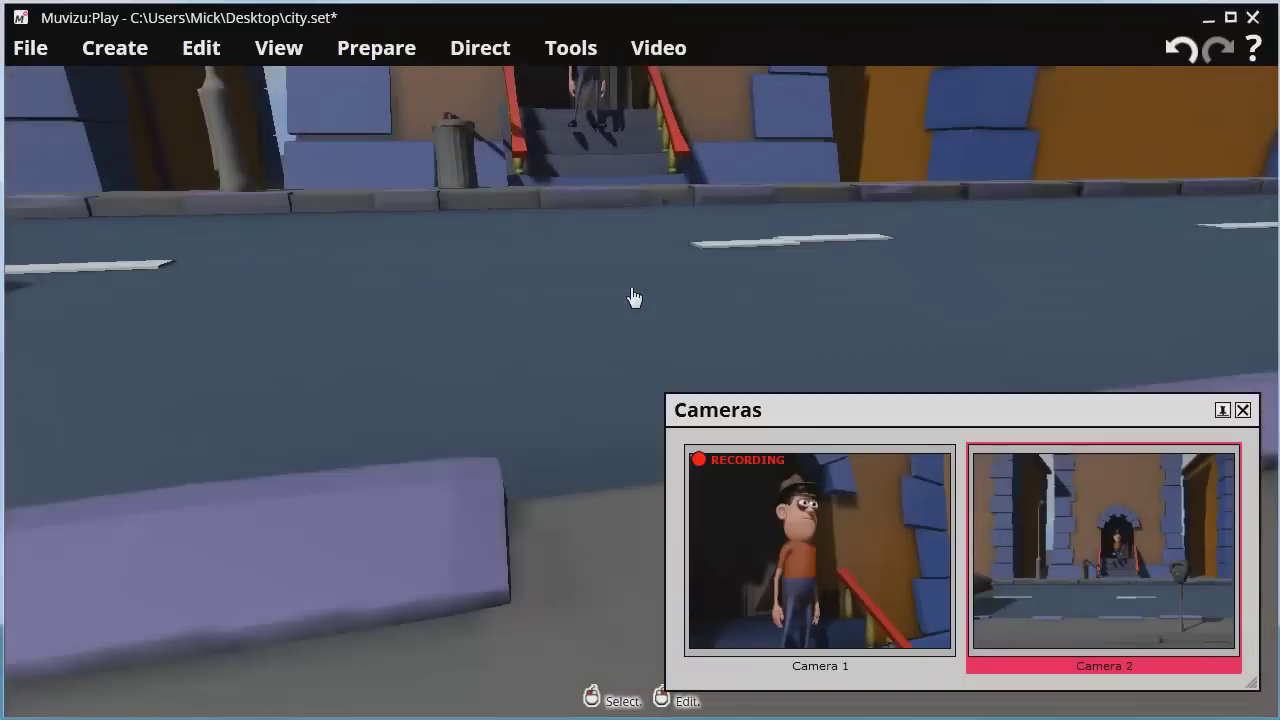
right_click_drag(634, 297, 634, 297)
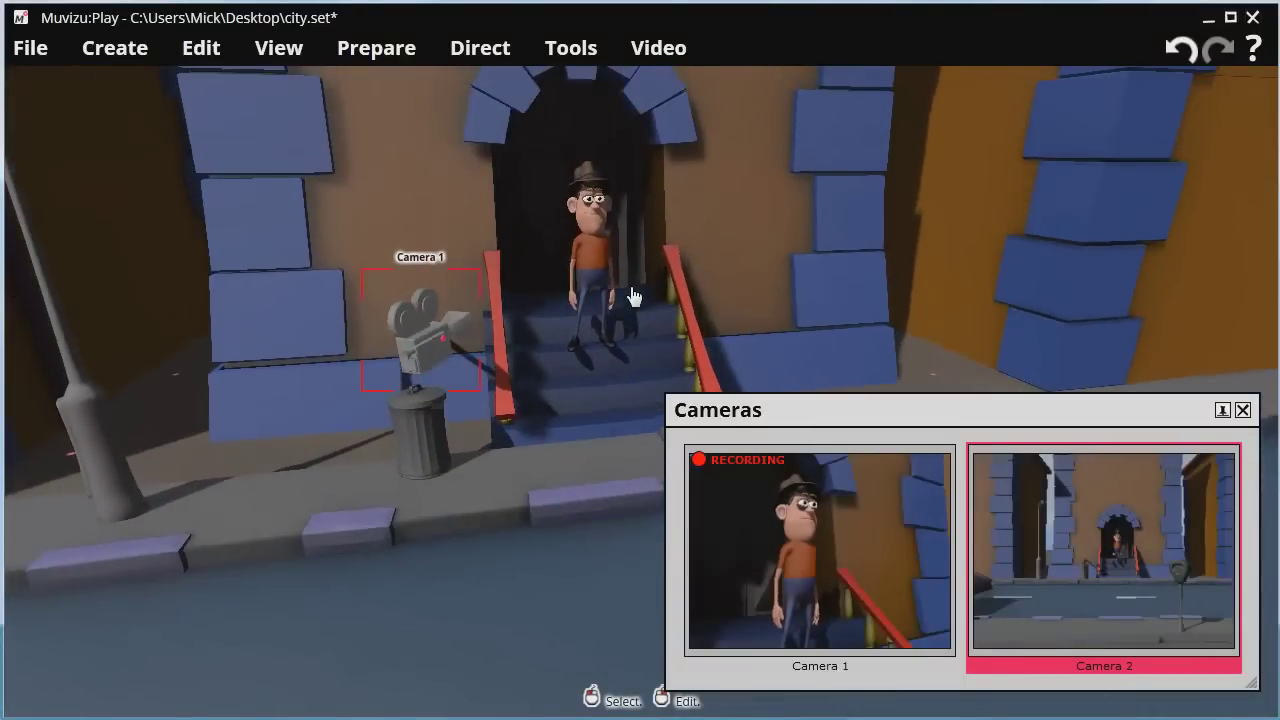
left_click(1147, 532)
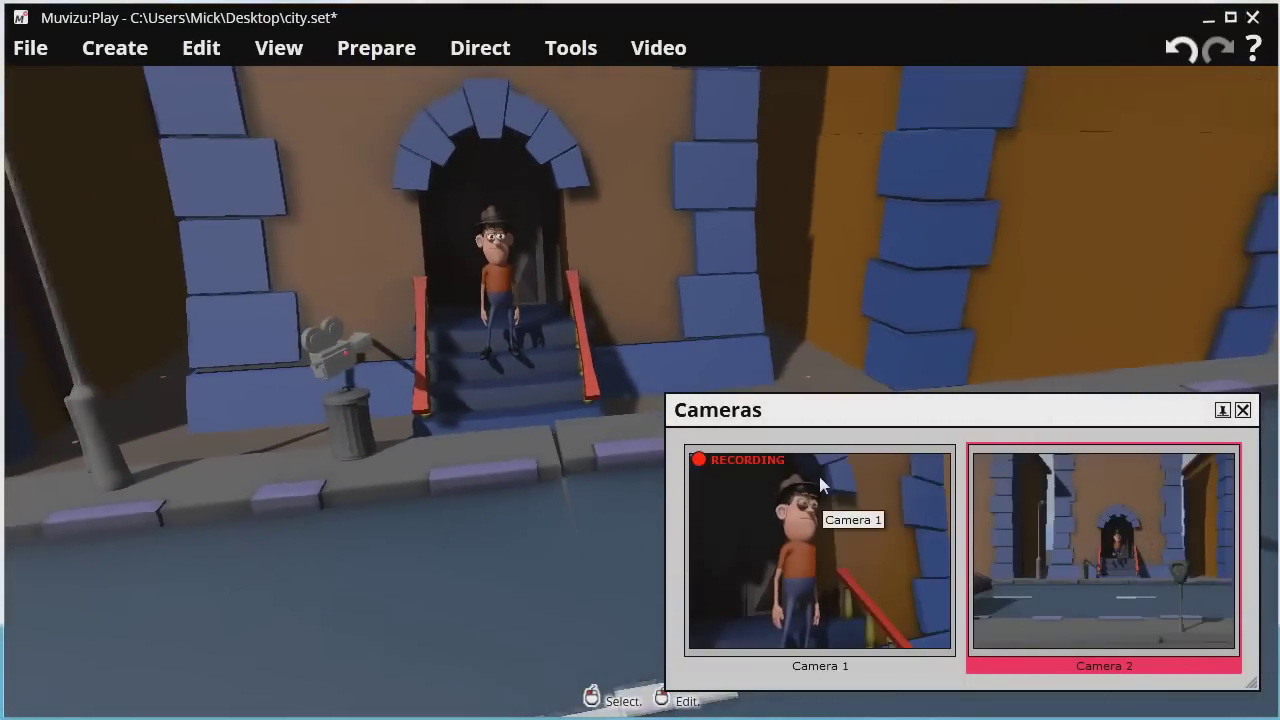
left_click(631, 514)
scroll(631, 514, "down", 4)
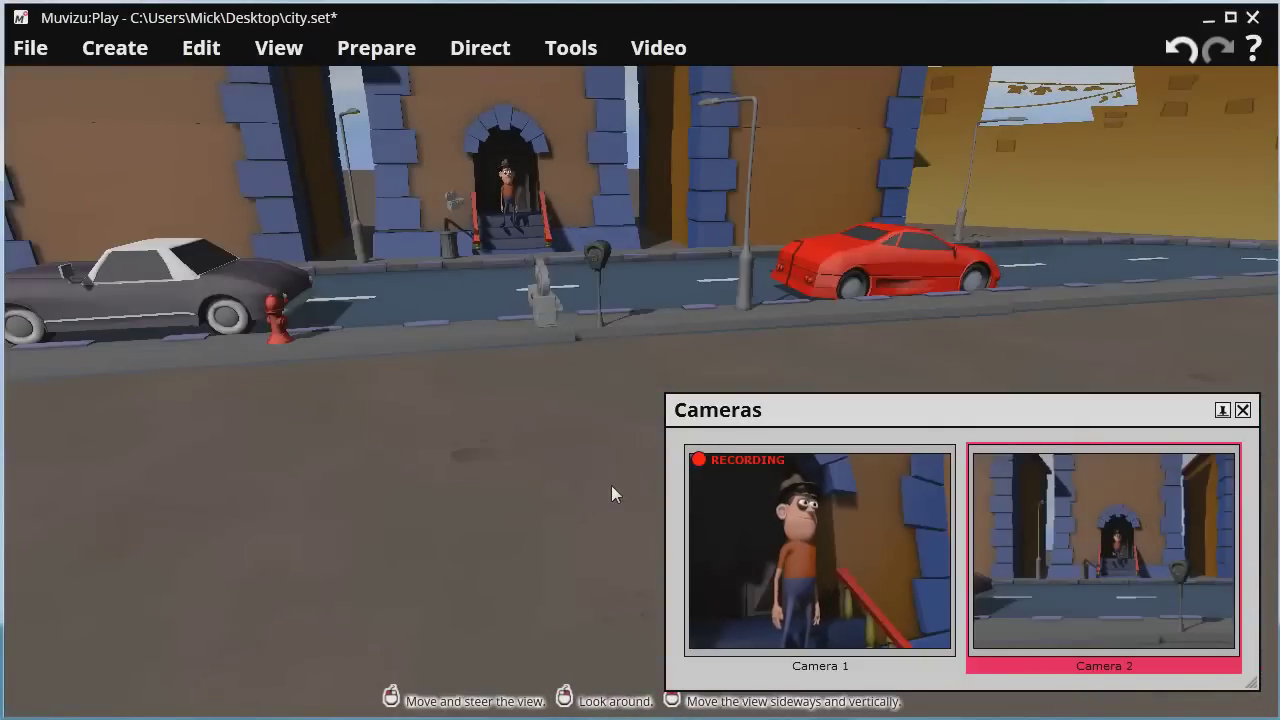
- Create a third camera and place it on the road in front of the character's steps
left_click_drag(797, 418, 803, 311)
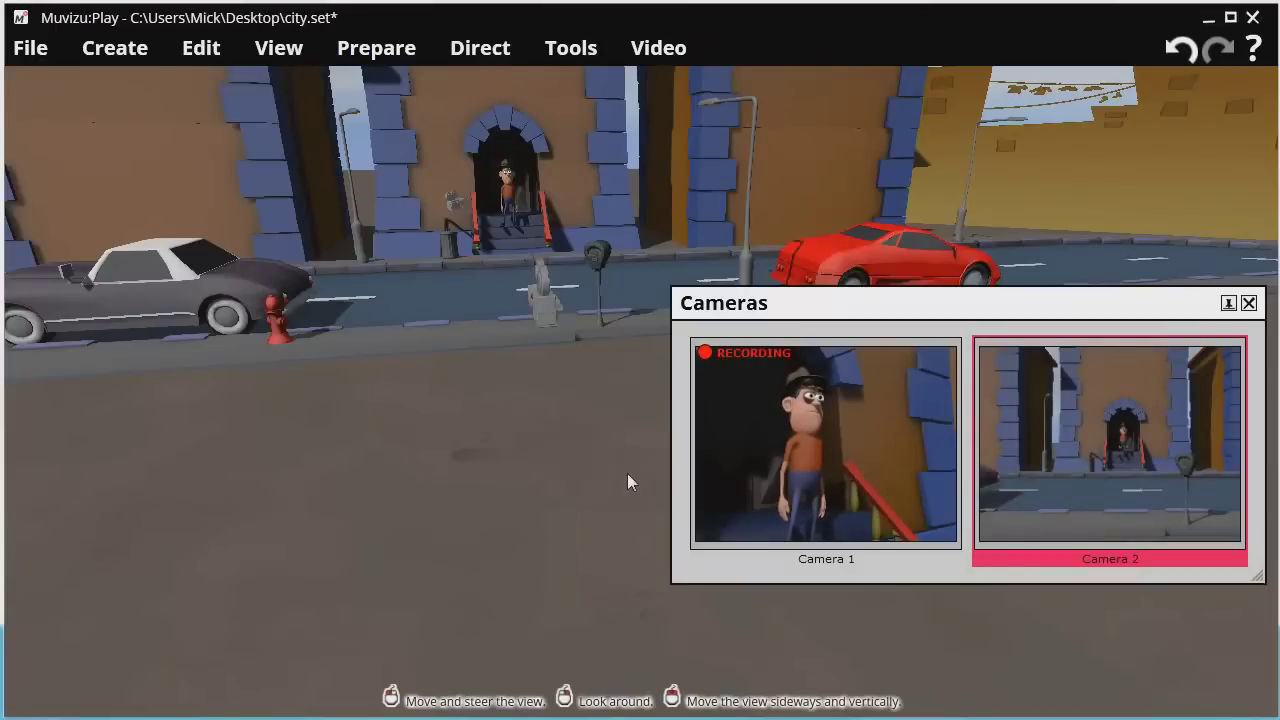
left_click(115, 48)
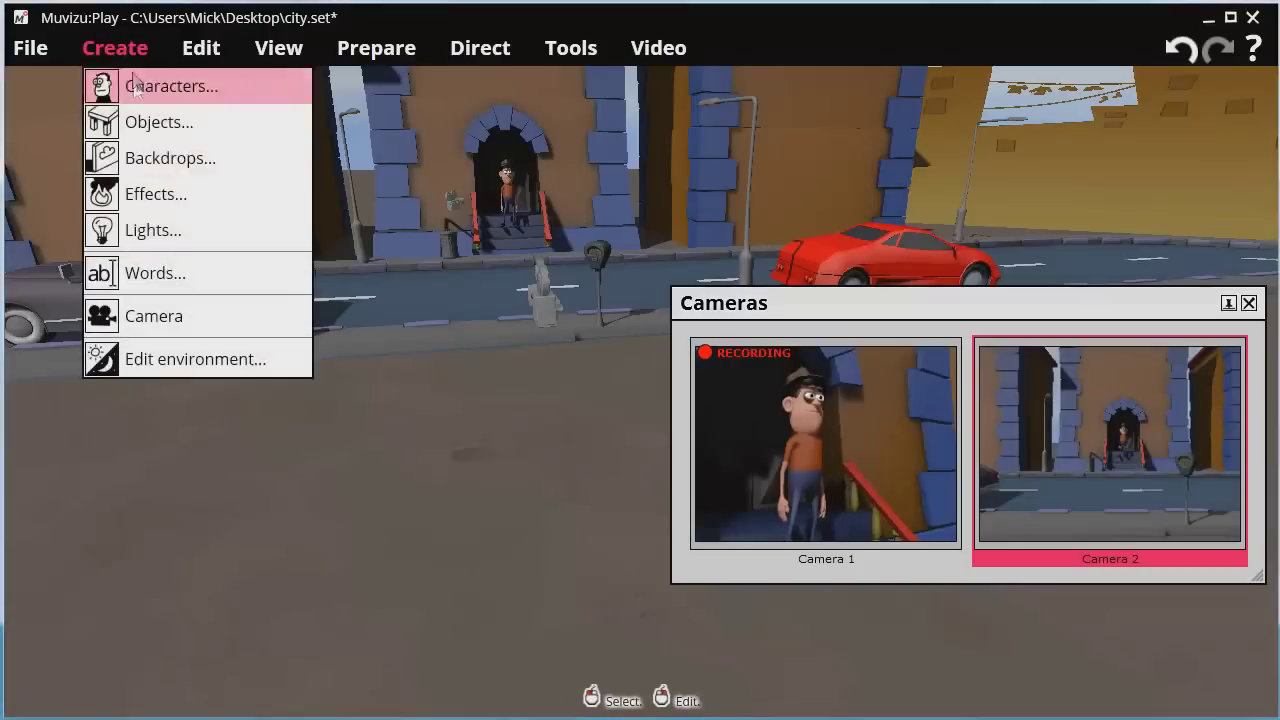
left_click(166, 316)
left_click(644, 421)
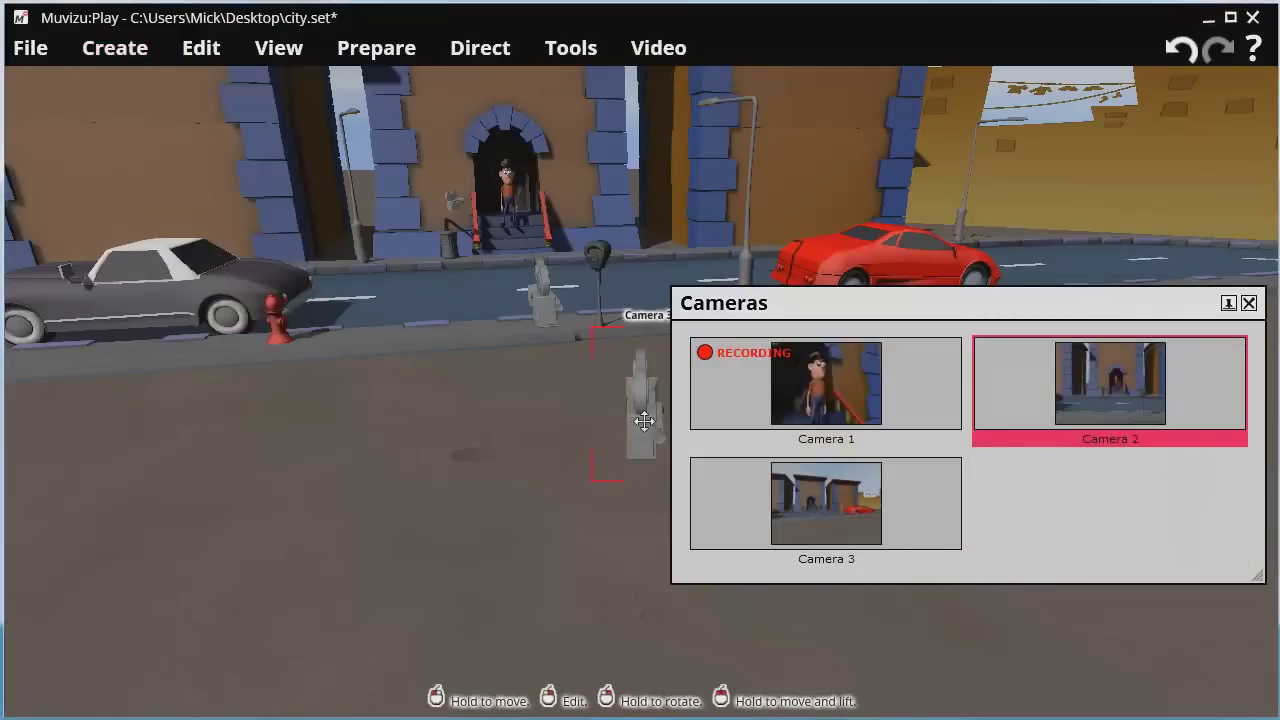
left_click_drag(644, 421, 443, 277)
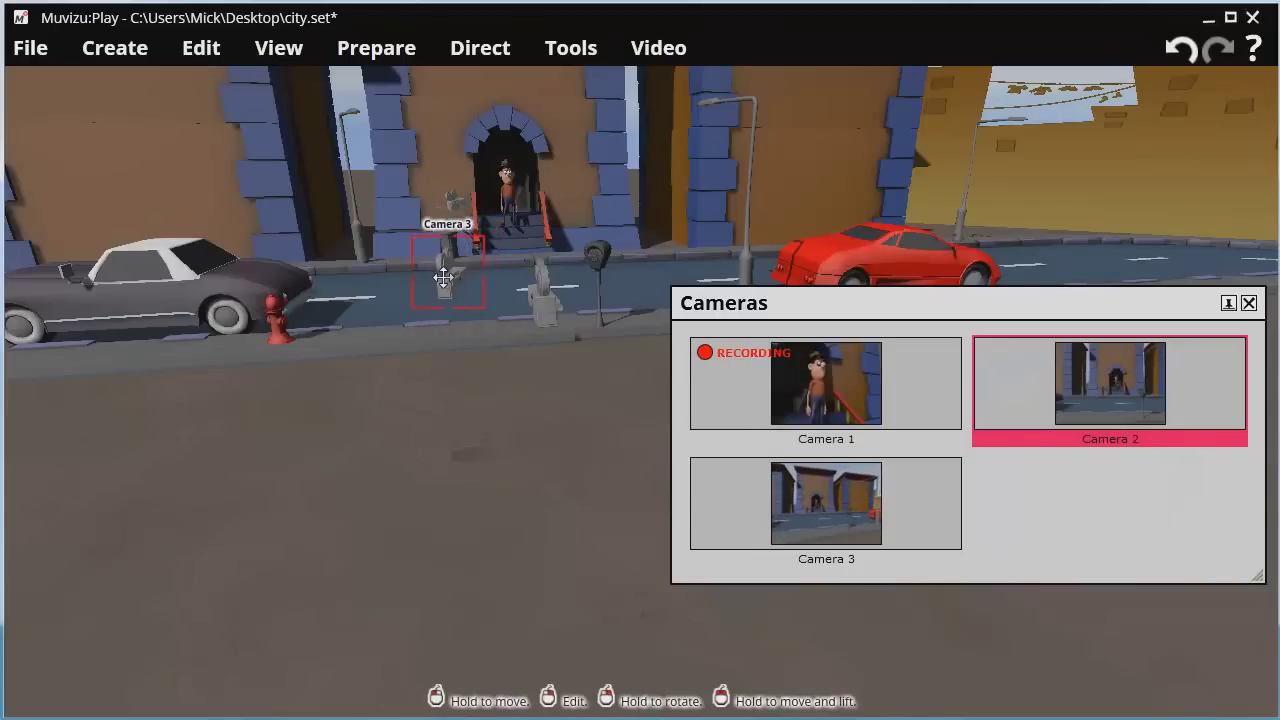
- Narrow Camera 3's field of view to about 11% and close its properties
right_click(443, 277)
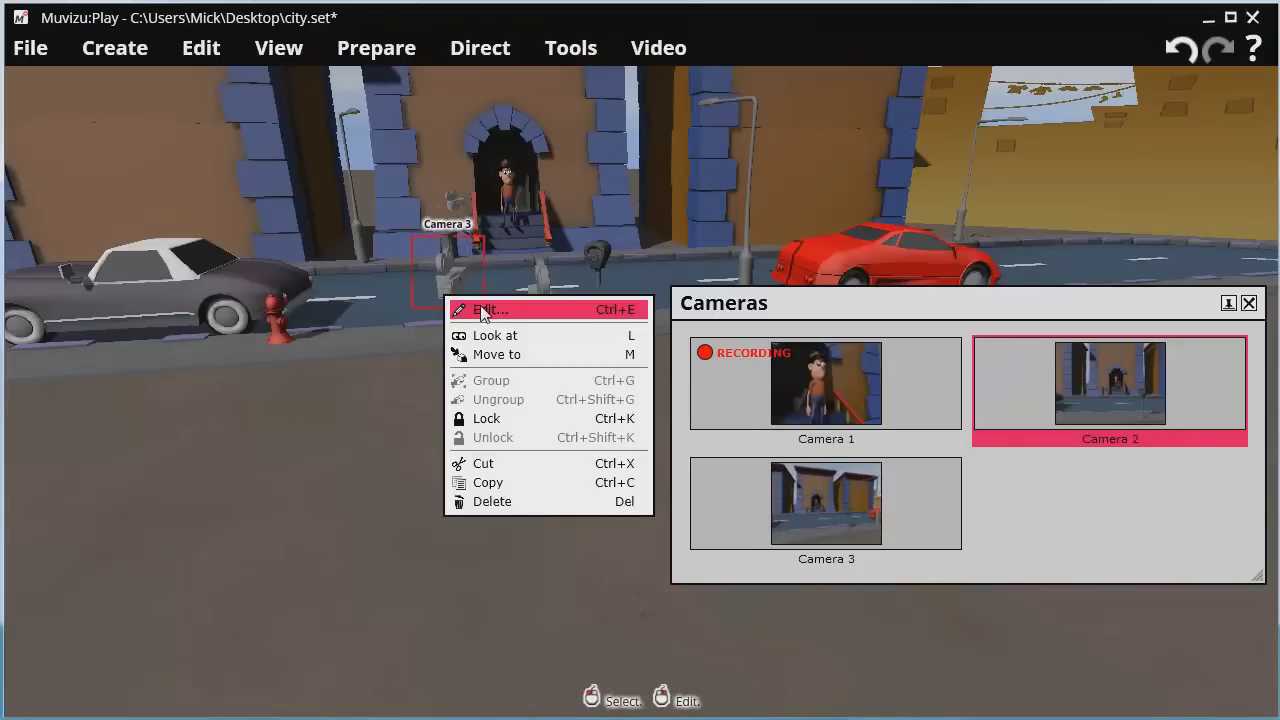
left_click(482, 310)
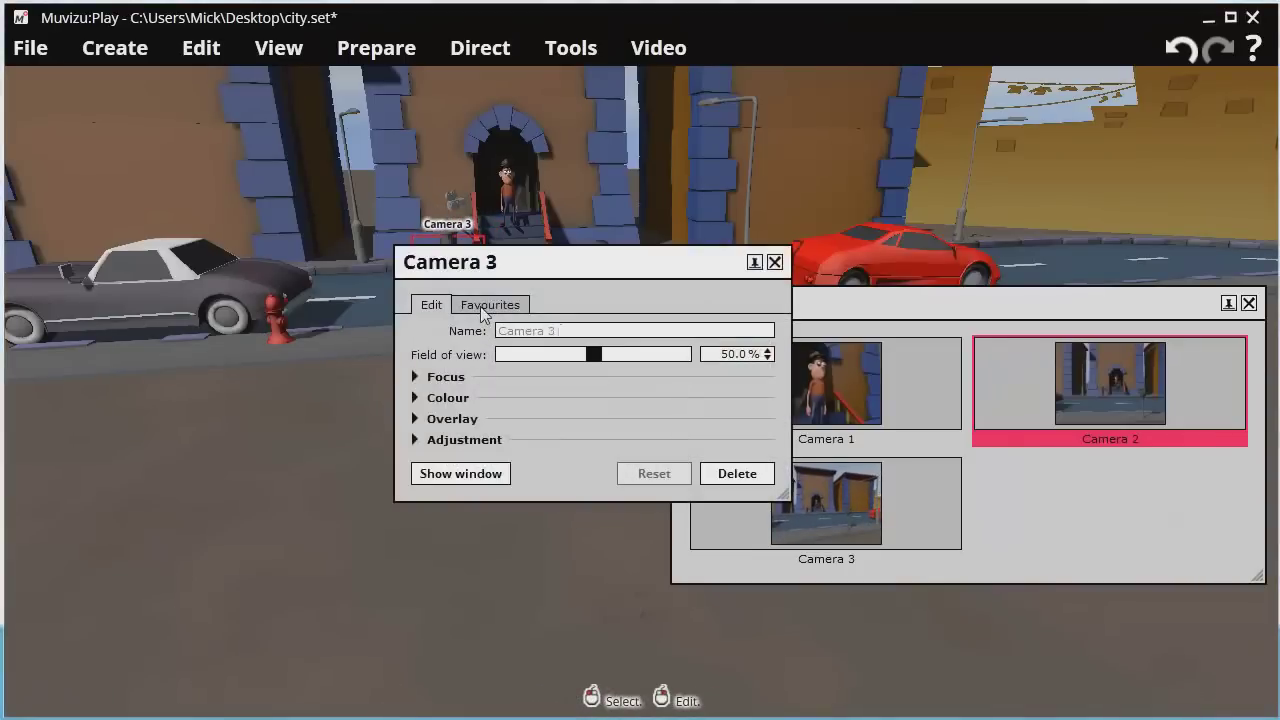
left_click_drag(563, 266, 961, 295)
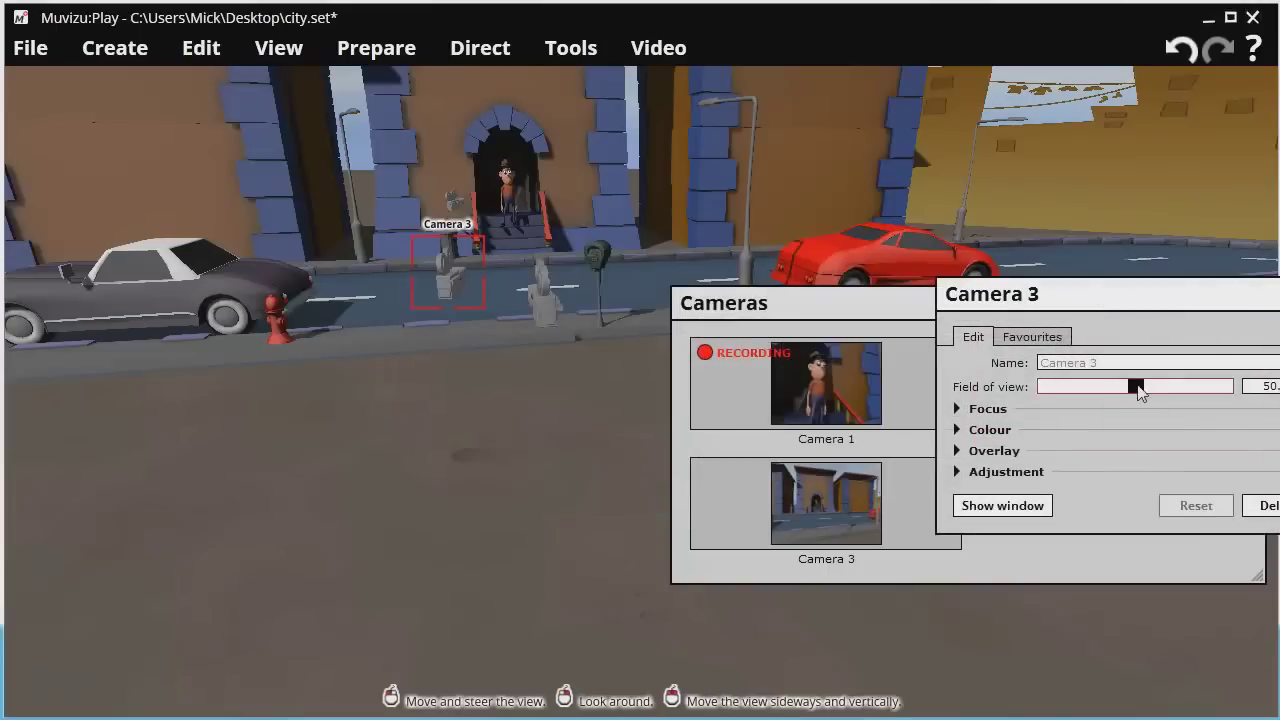
left_click_drag(1135, 386, 1068, 387)
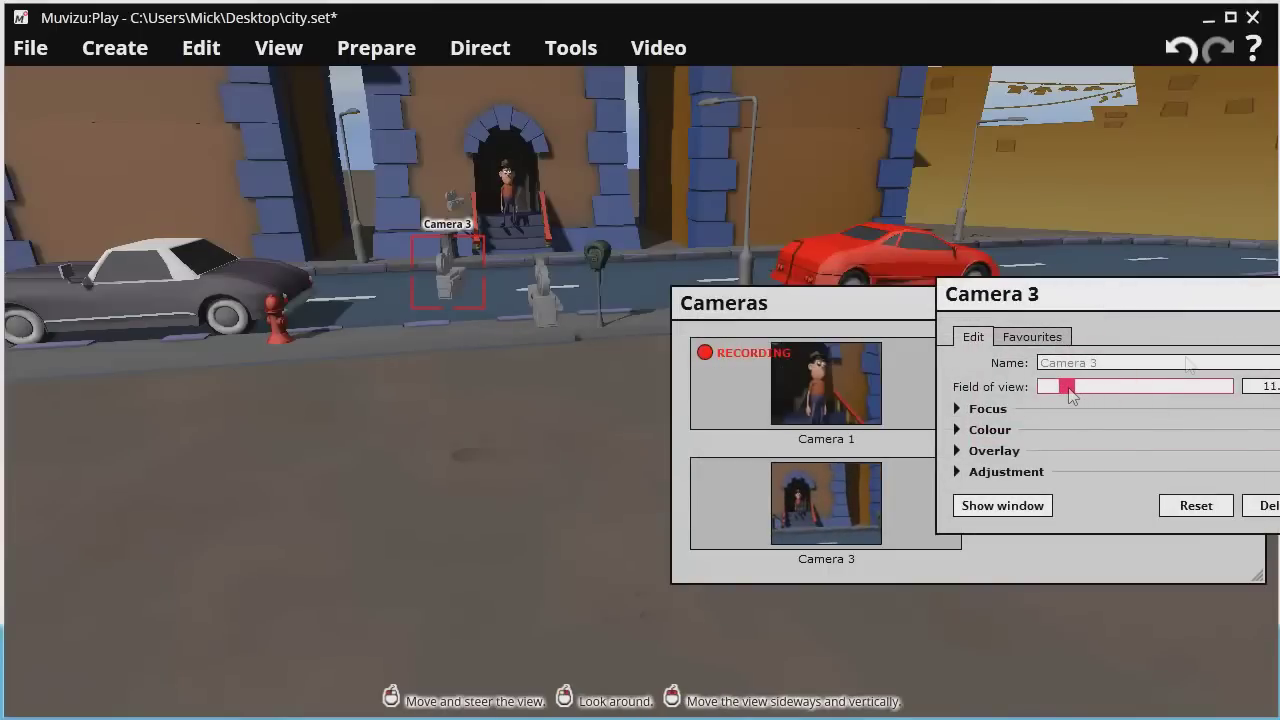
left_click(1279, 294)
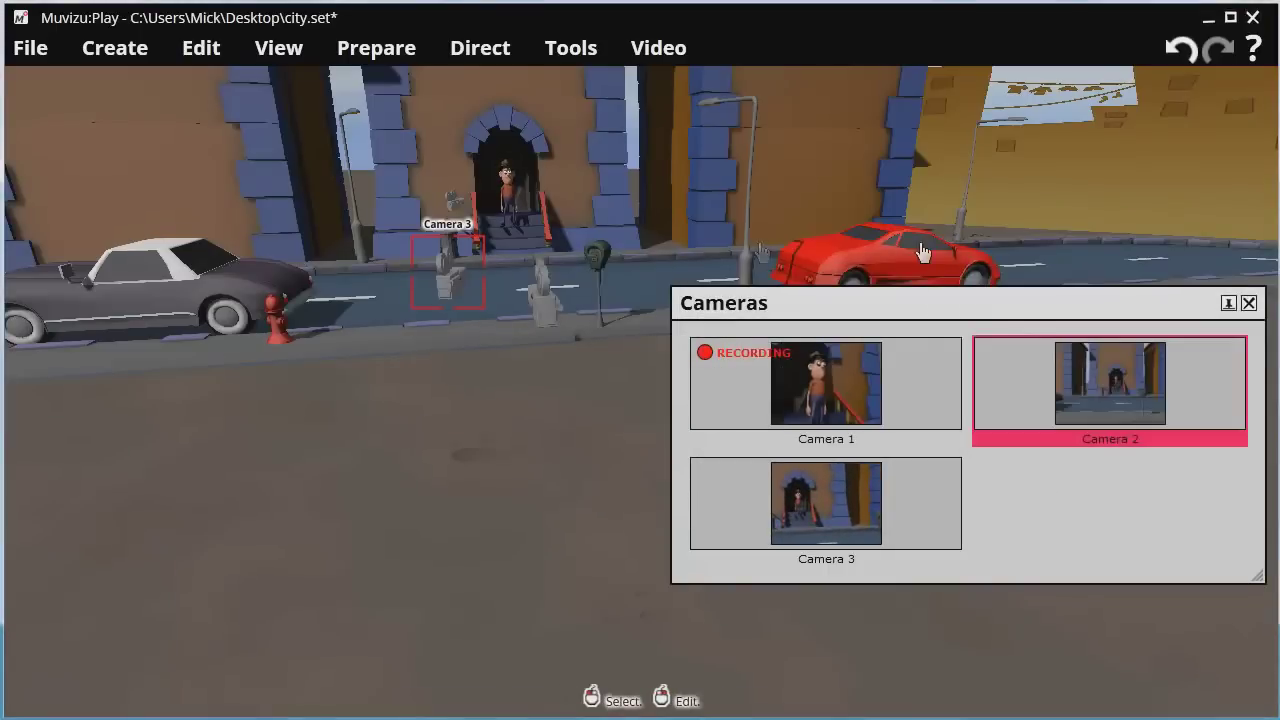
- Open the timeline, position it beside the street view and move the playhead to 16 seconds
left_click(486, 51)
left_click(380, 56)
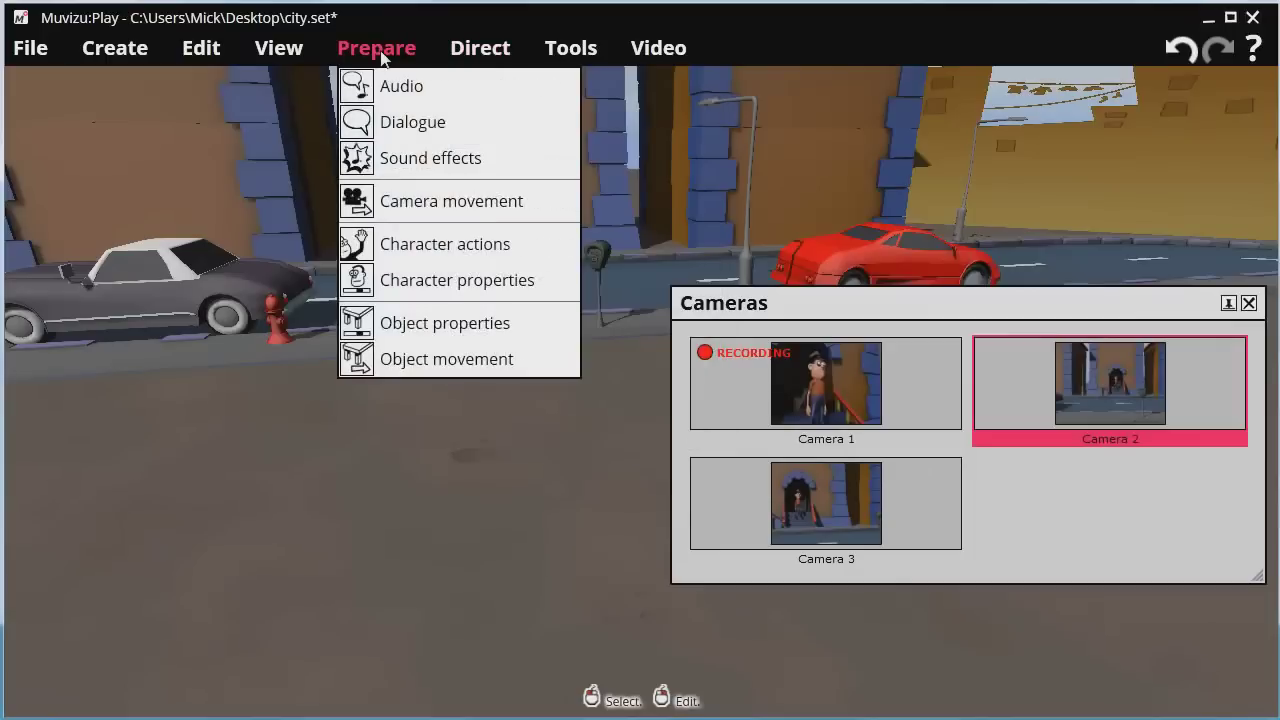
left_click(570, 48)
left_click(583, 86)
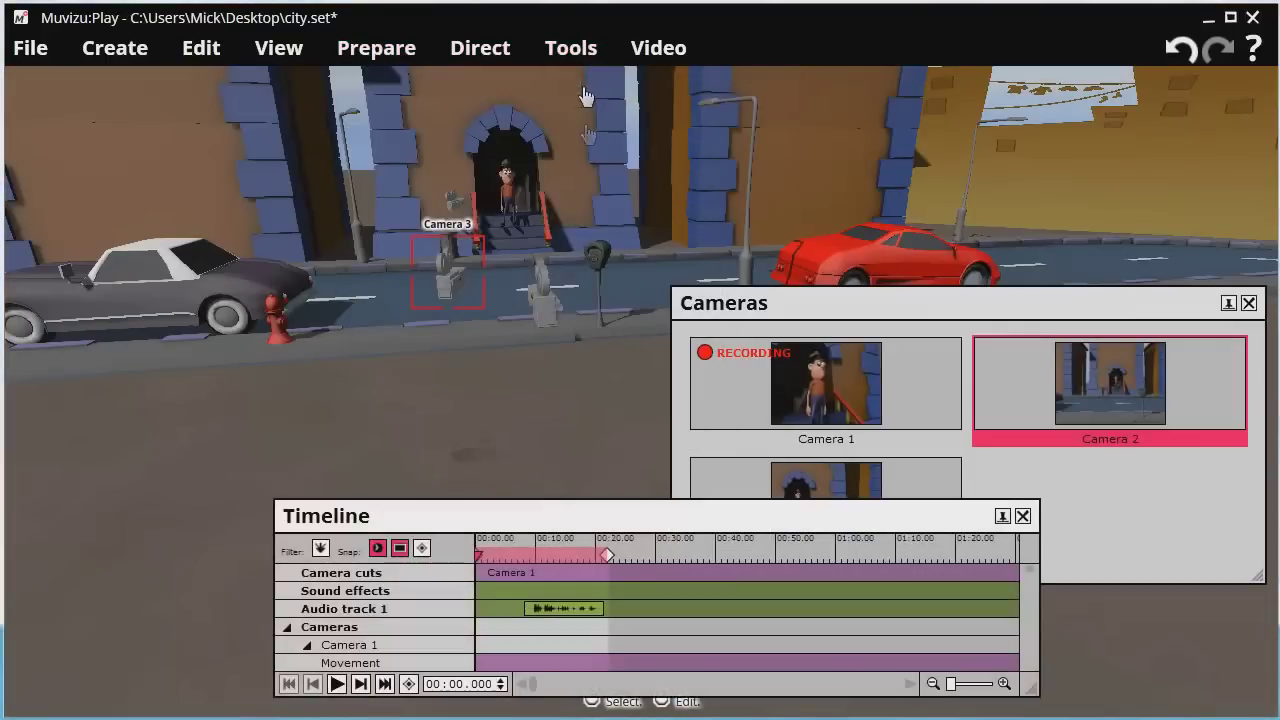
left_click_drag(544, 513, 847, 504)
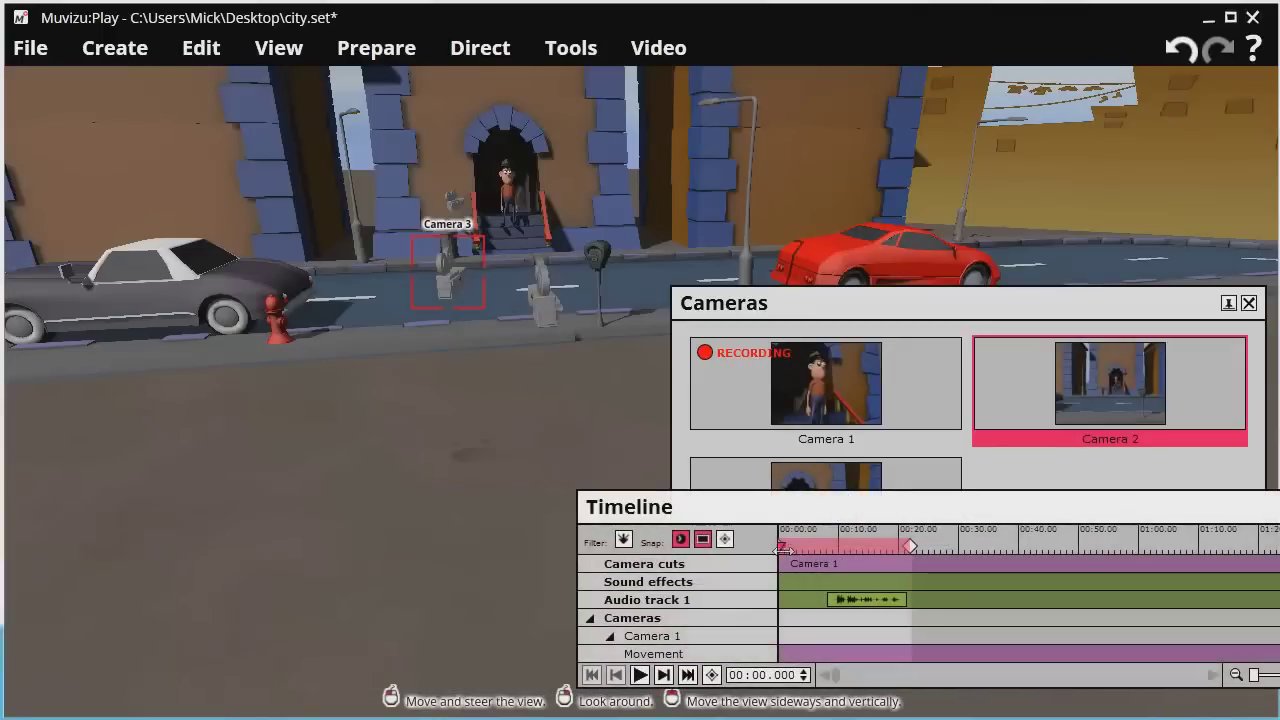
left_click_drag(783, 545, 868, 551)
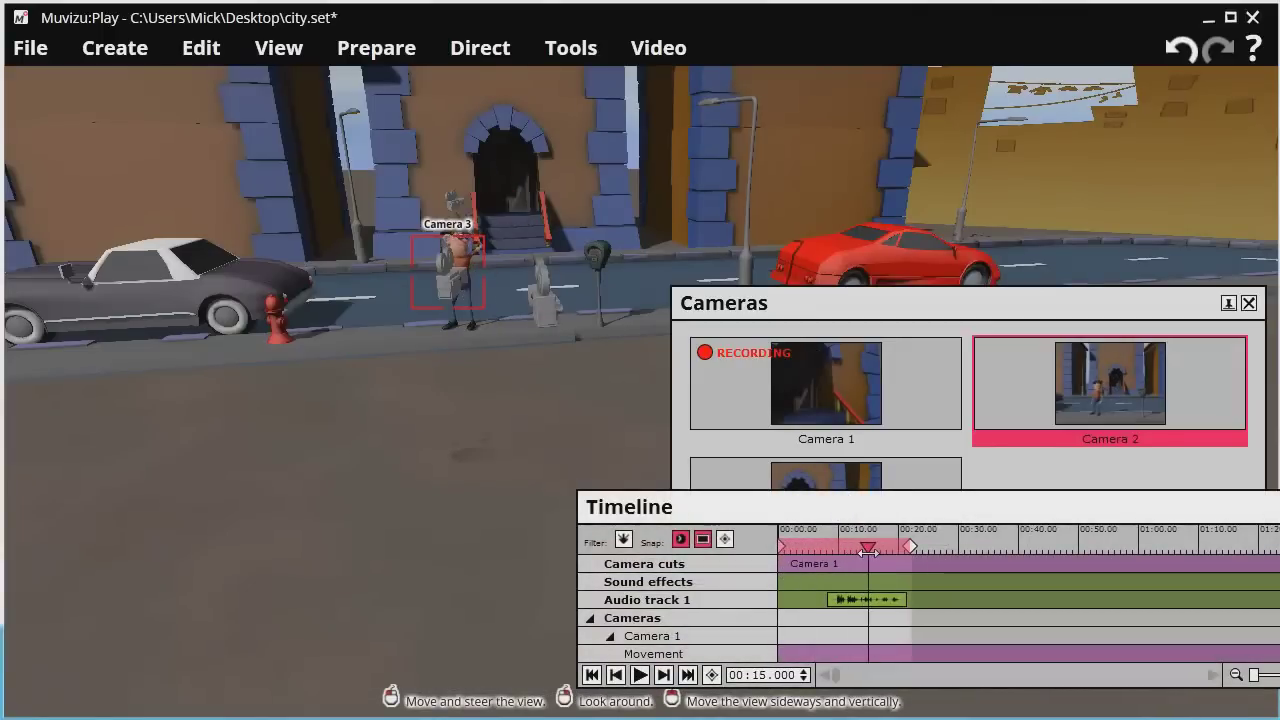
left_click_drag(770, 514, 776, 512)
- Move the Cameras window off the timeline and reposition Camera 3 directly in front of the character at the kerb
left_click_drag(428, 428, 643, 500)
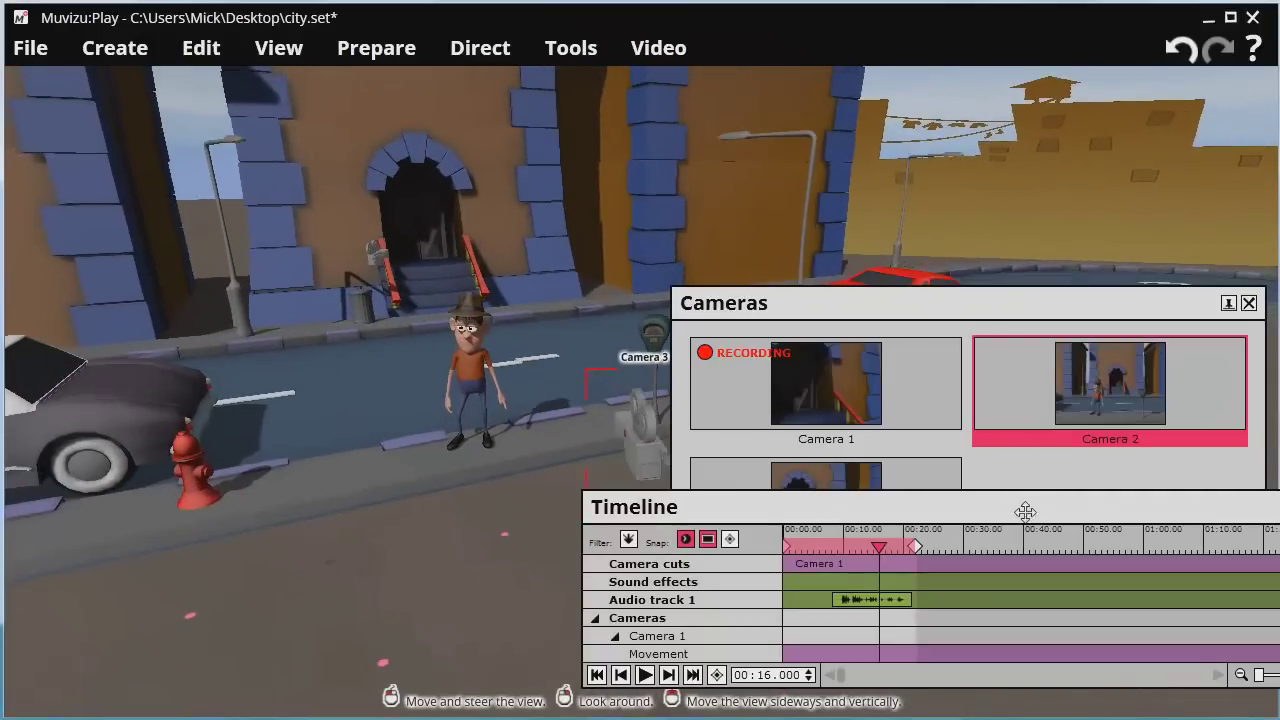
left_click_drag(1010, 299, 1008, 163)
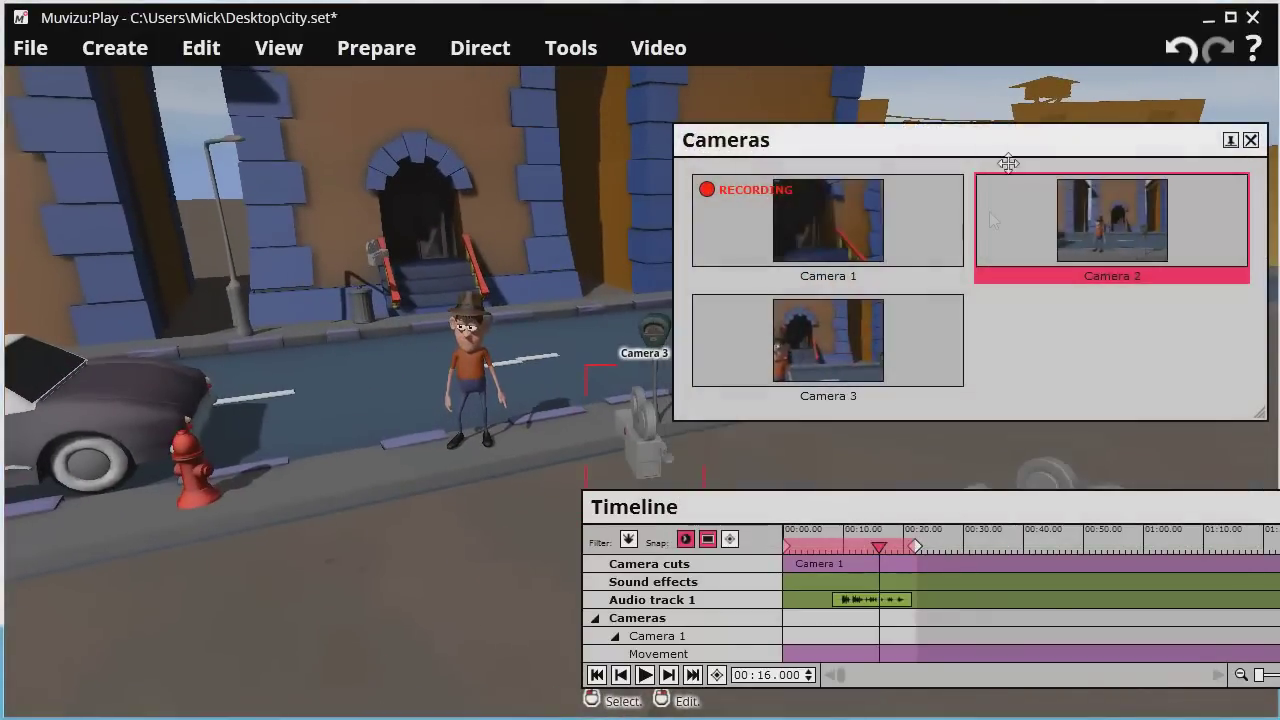
left_click_drag(618, 432, 473, 468)
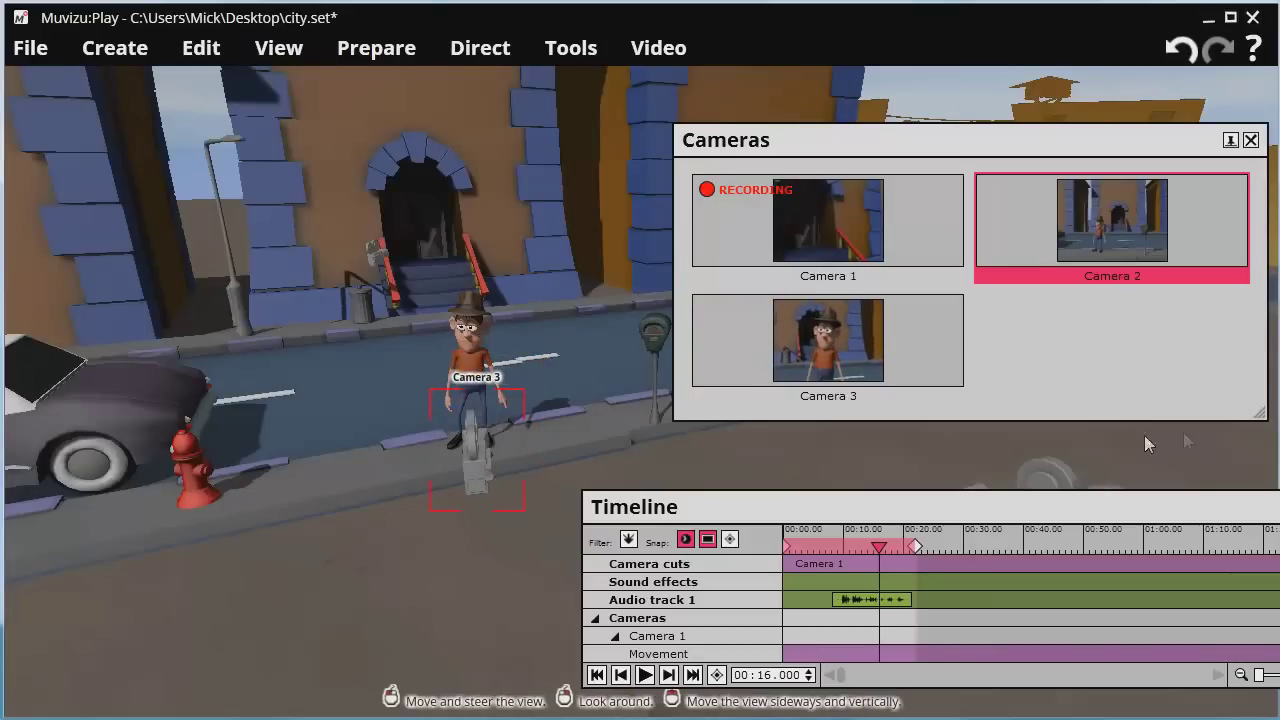
- Resize the Cameras window for larger previews of all three cameras and select Camera 1
left_click_drag(1260, 418, 1044, 470)
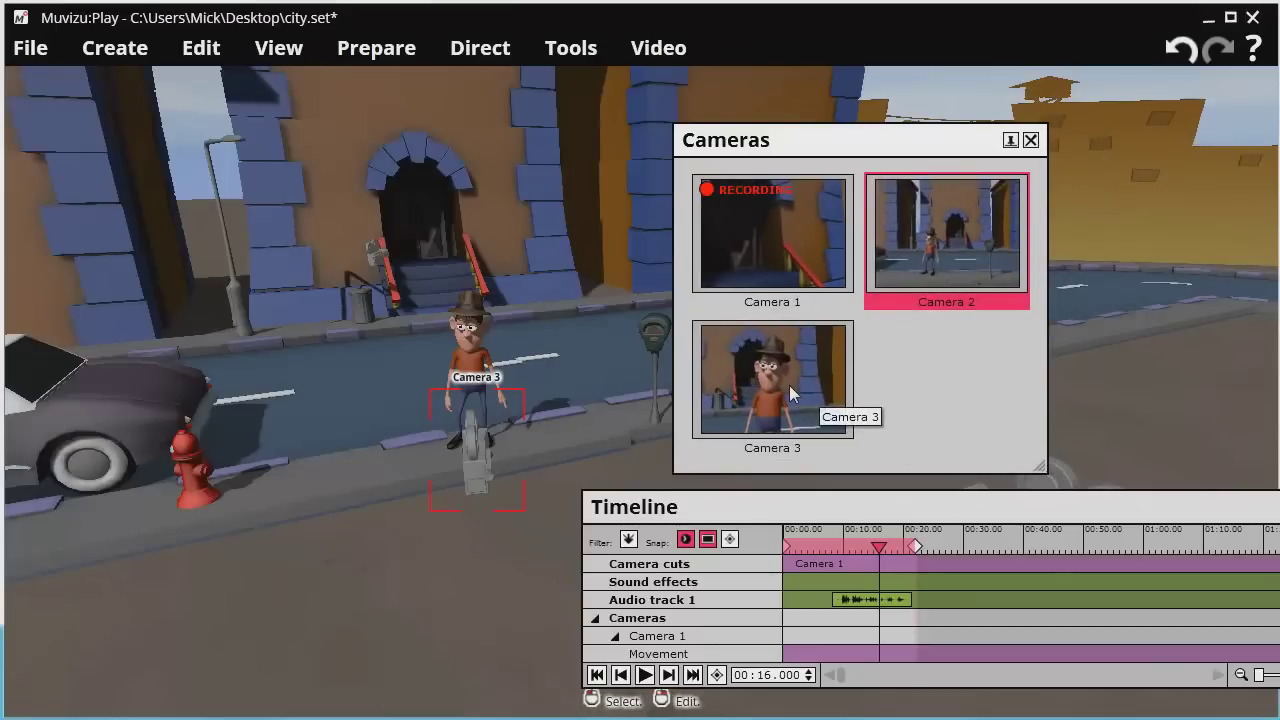
left_click(981, 261)
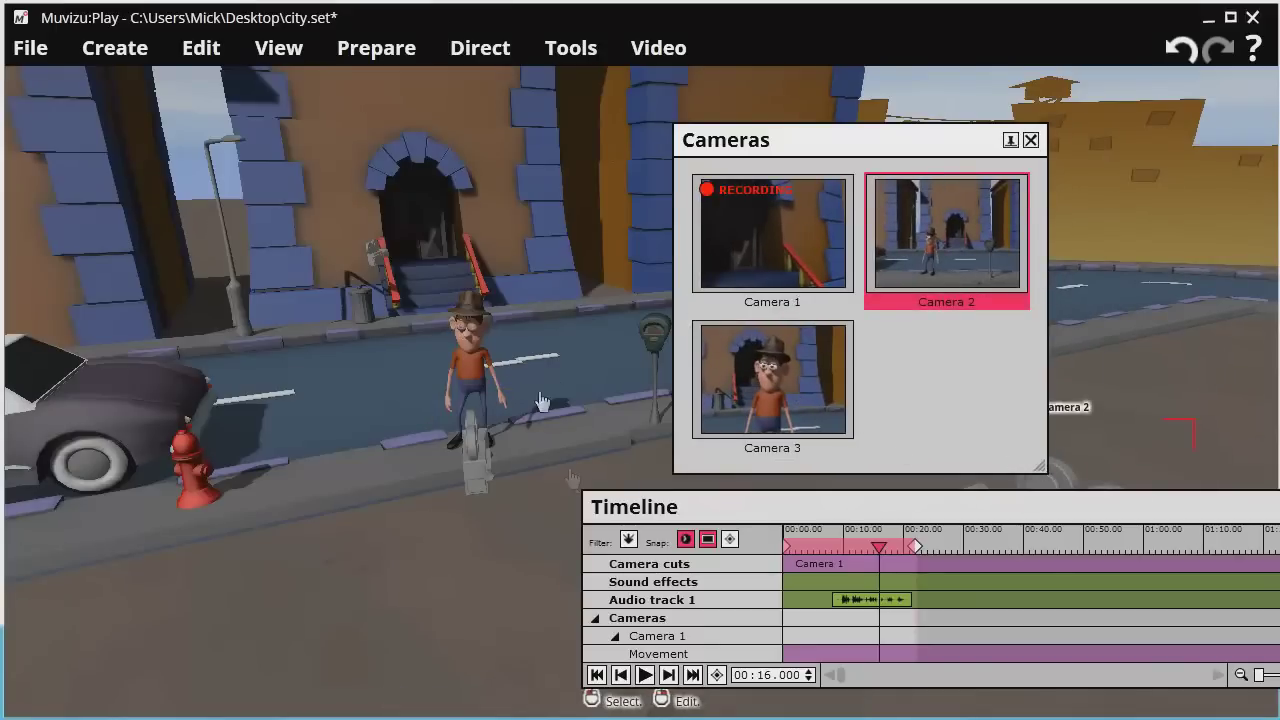
left_click(770, 237)
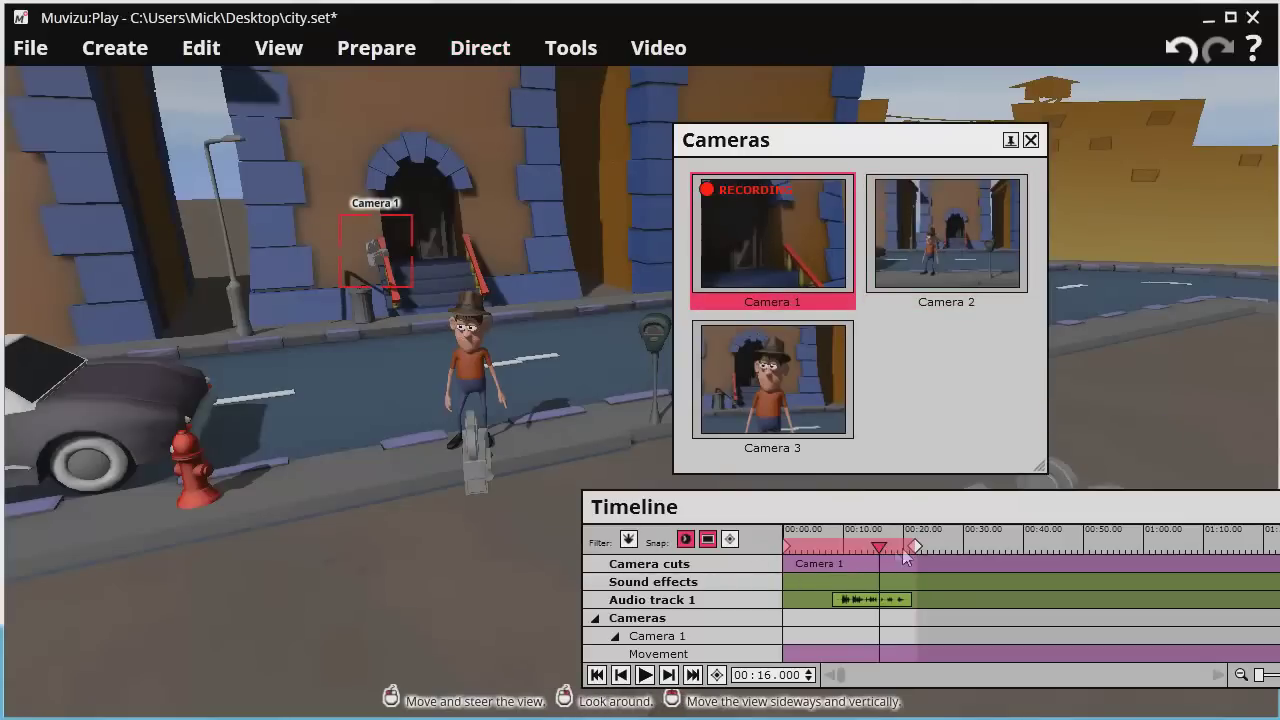
- Check the scene's end on the timeline, open camera cuts directing and return the playhead to the start
left_click_drag(880, 546, 919, 572)
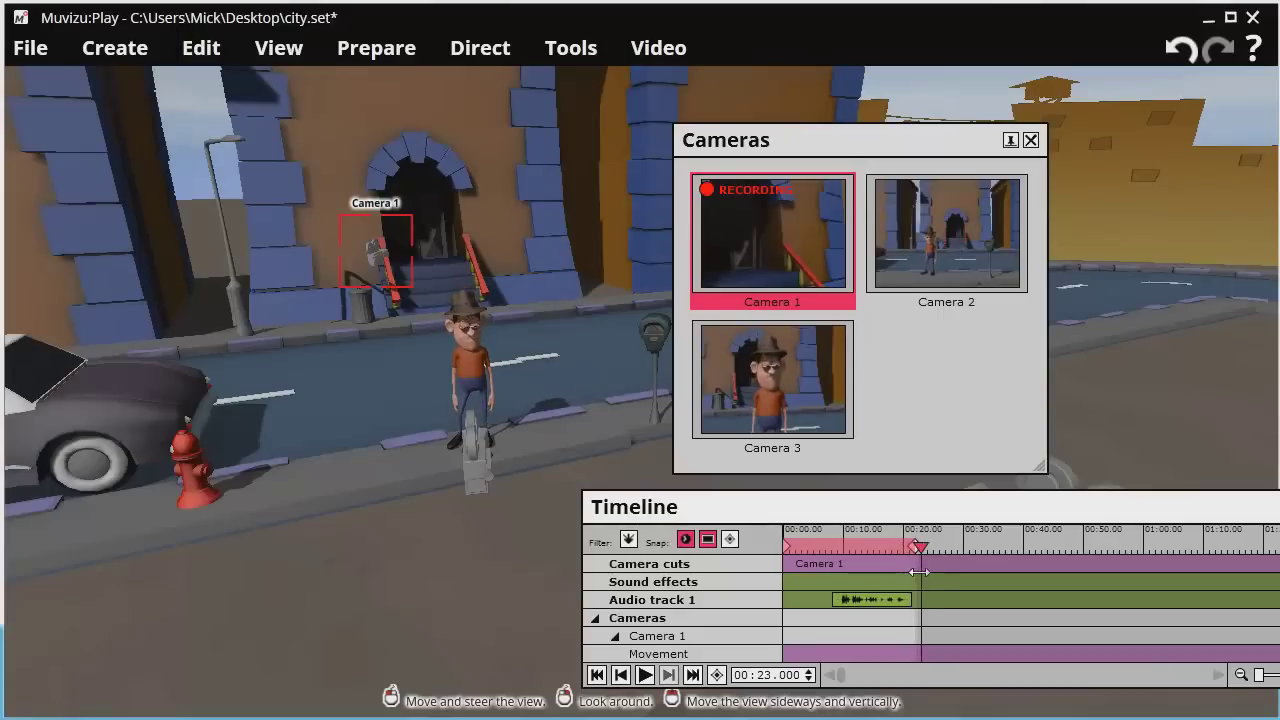
left_click(478, 50)
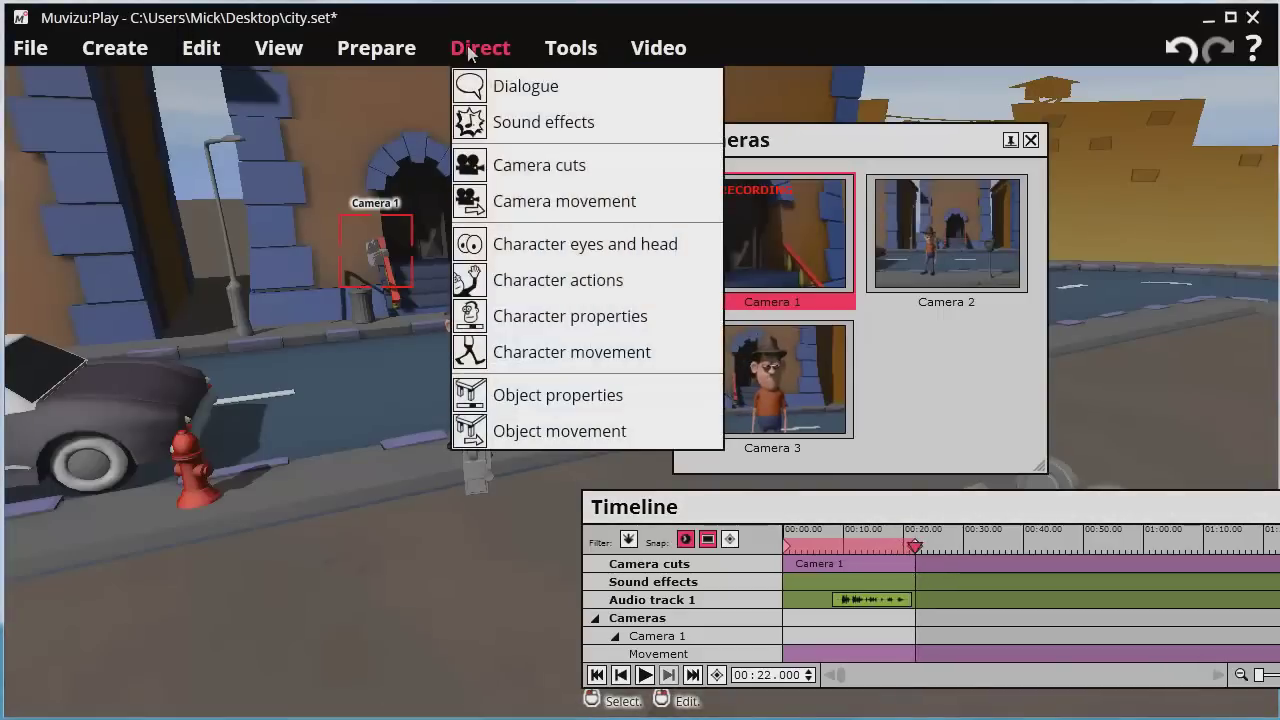
left_click(545, 168)
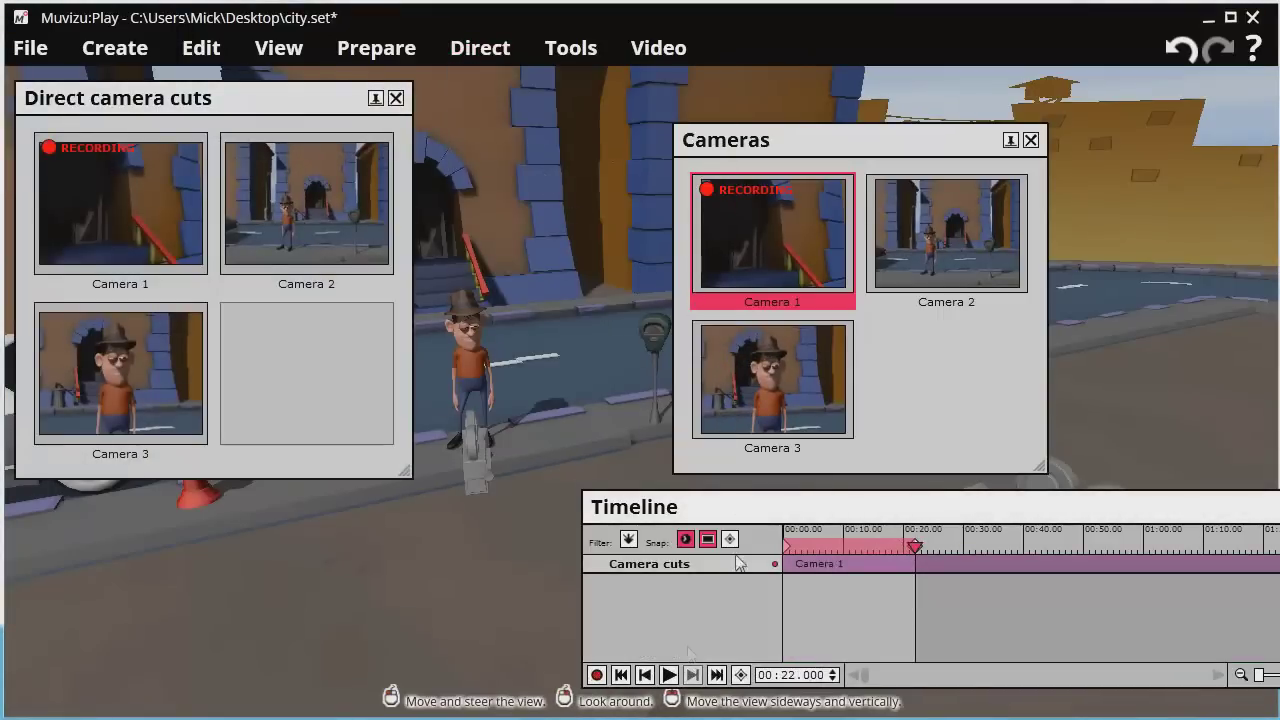
left_click(621, 675)
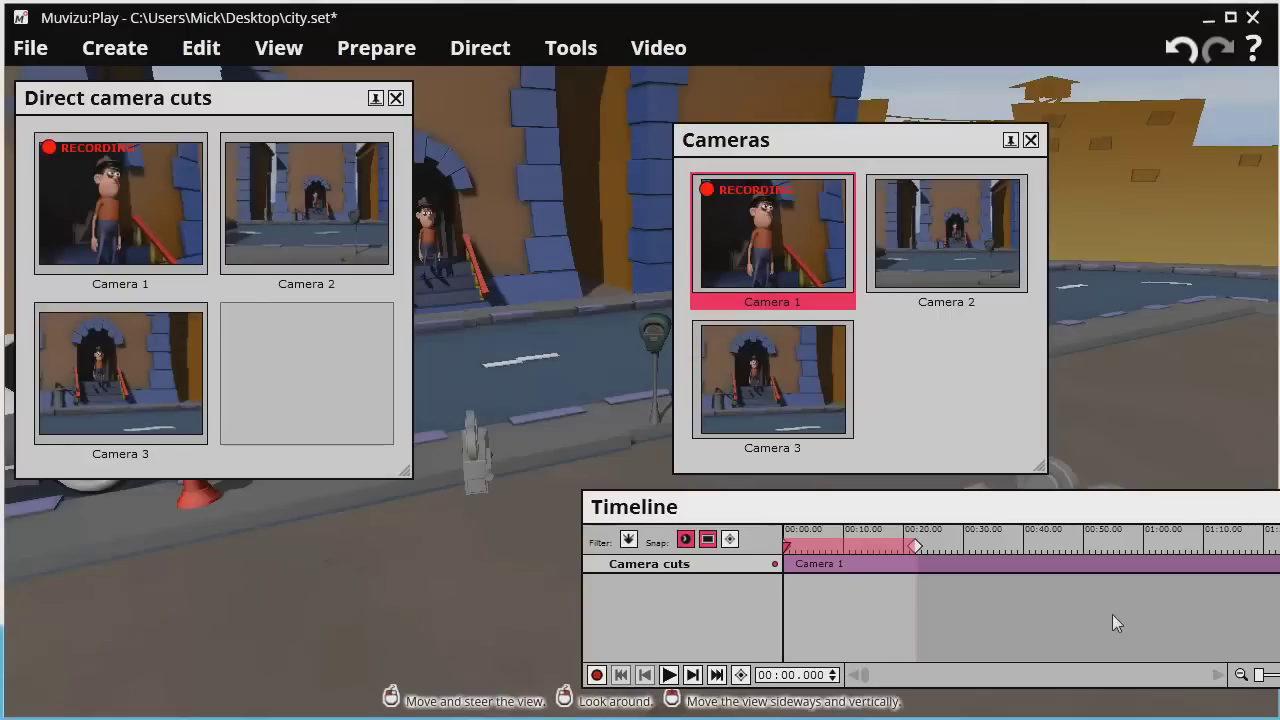
- Record camera cuts starting on Camera 1, switching to Camera 2 by about 5 seconds and on to Camera 3, and stop at about 13 seconds
left_click(597, 676)
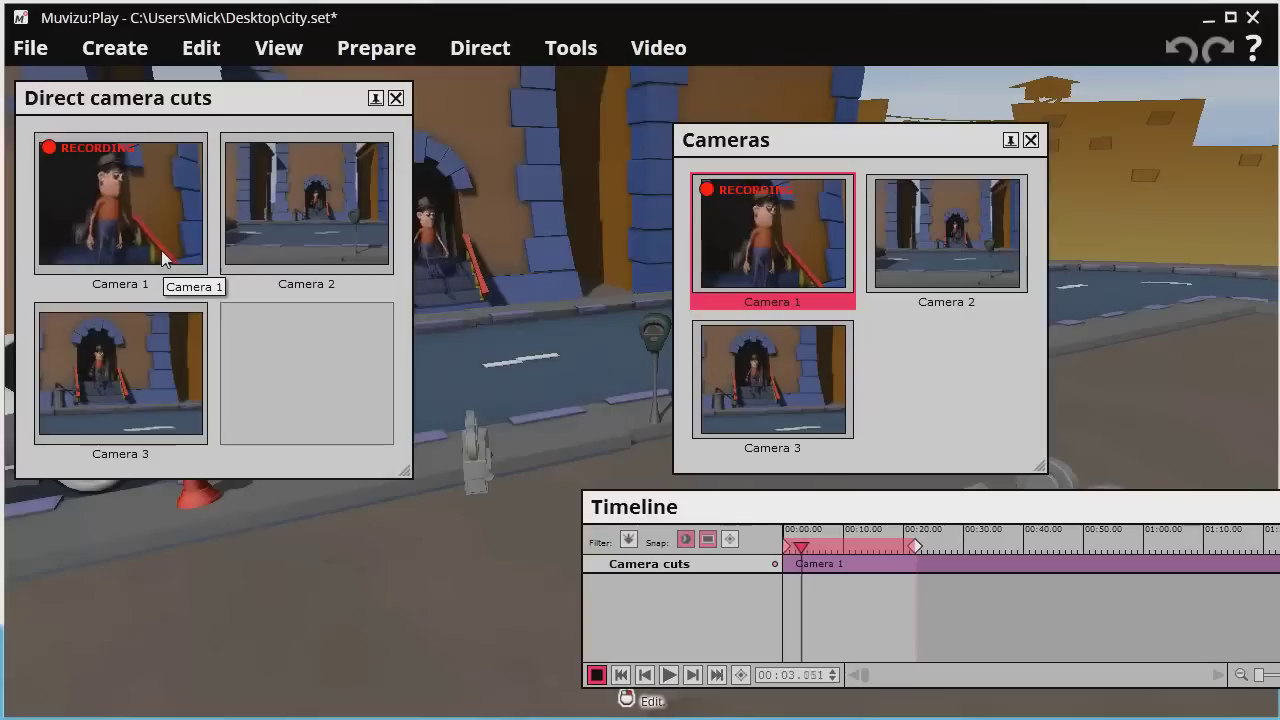
left_click(269, 245)
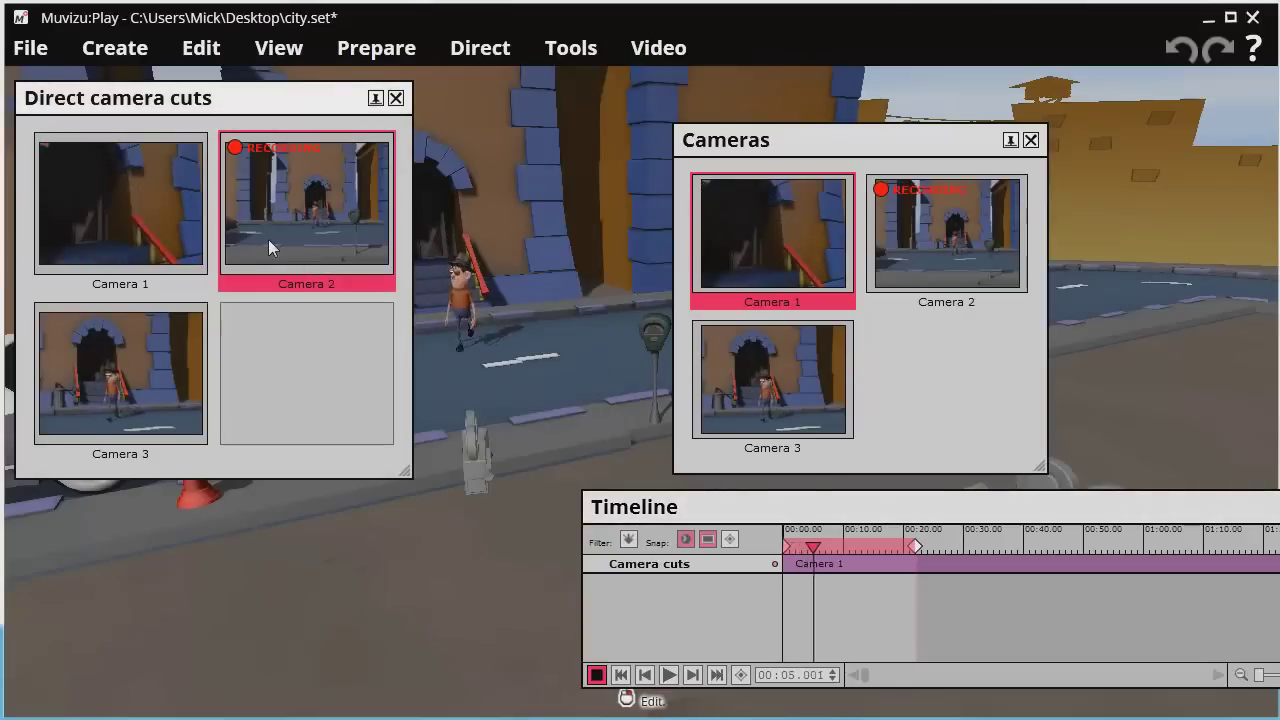
left_click(167, 346)
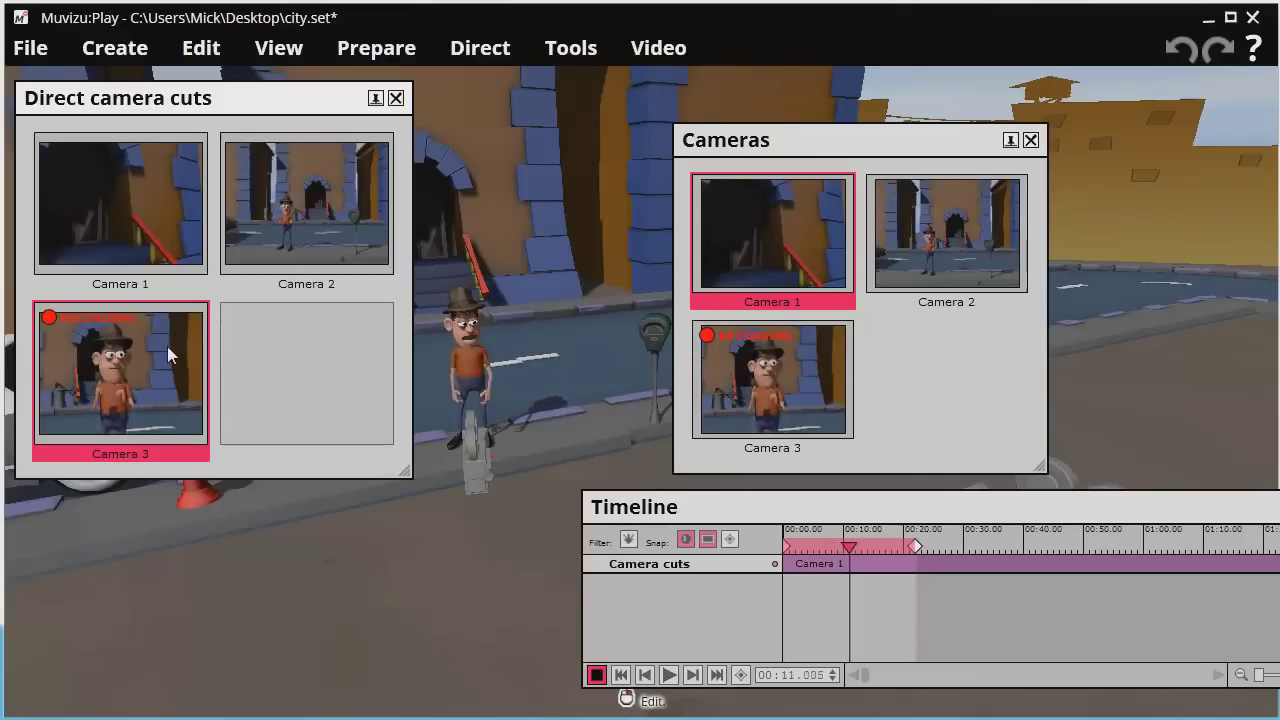
left_click(596, 675)
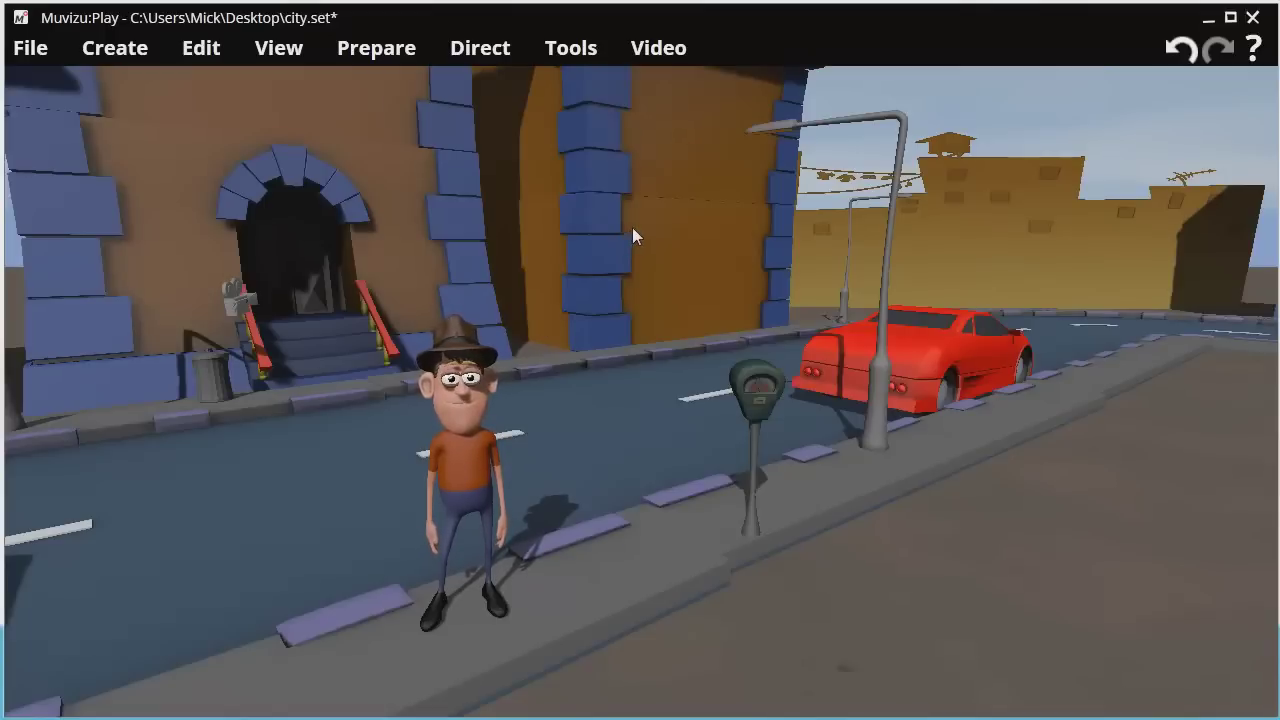
left_click(484, 48)
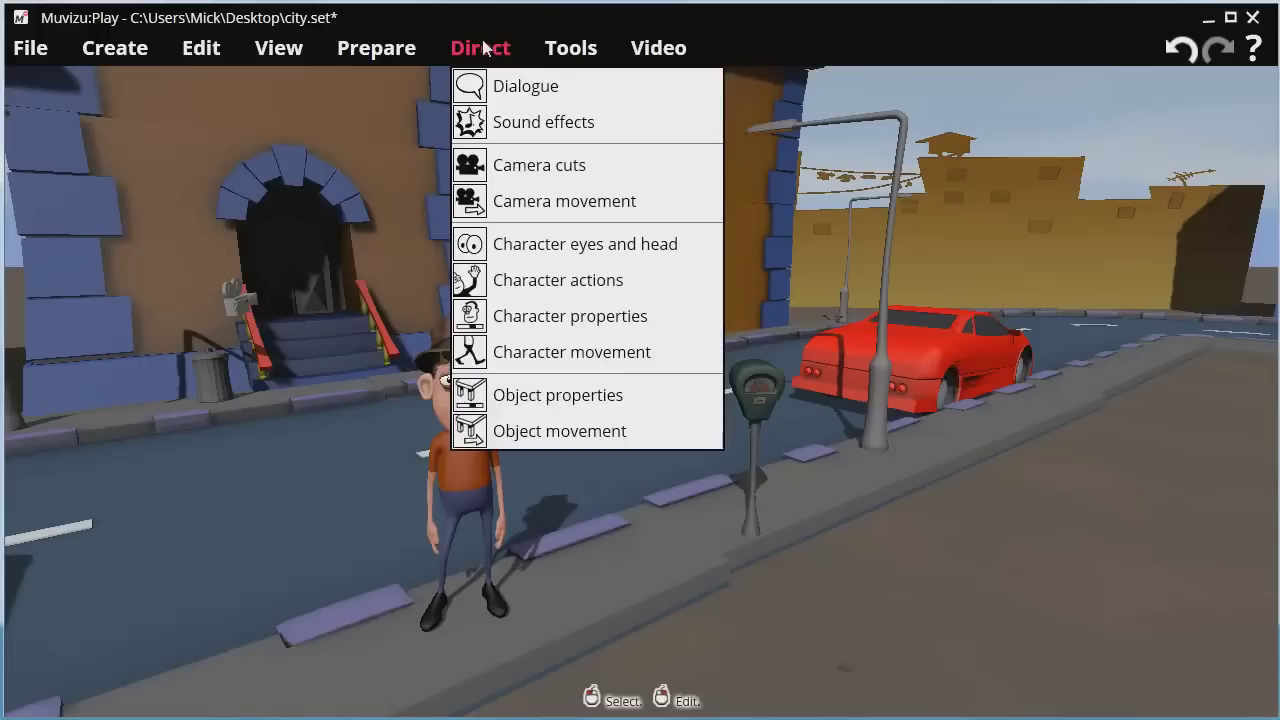
left_click(657, 314)
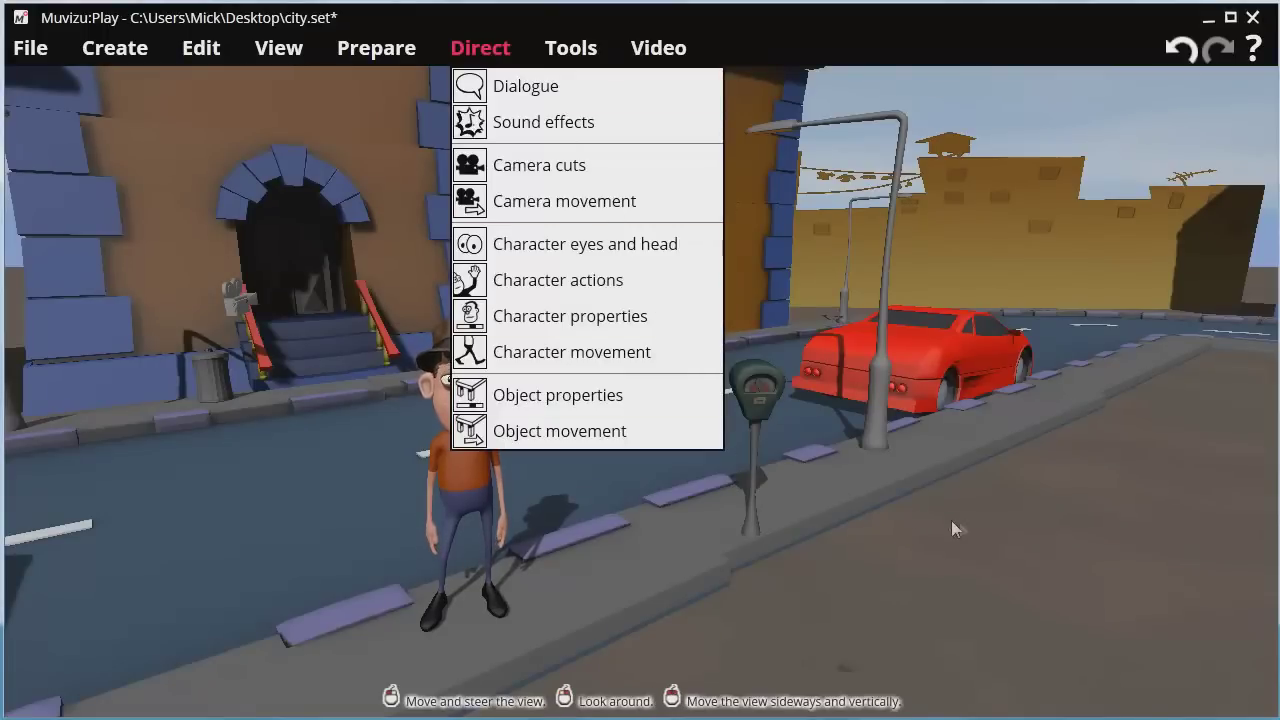
left_click(966, 375)
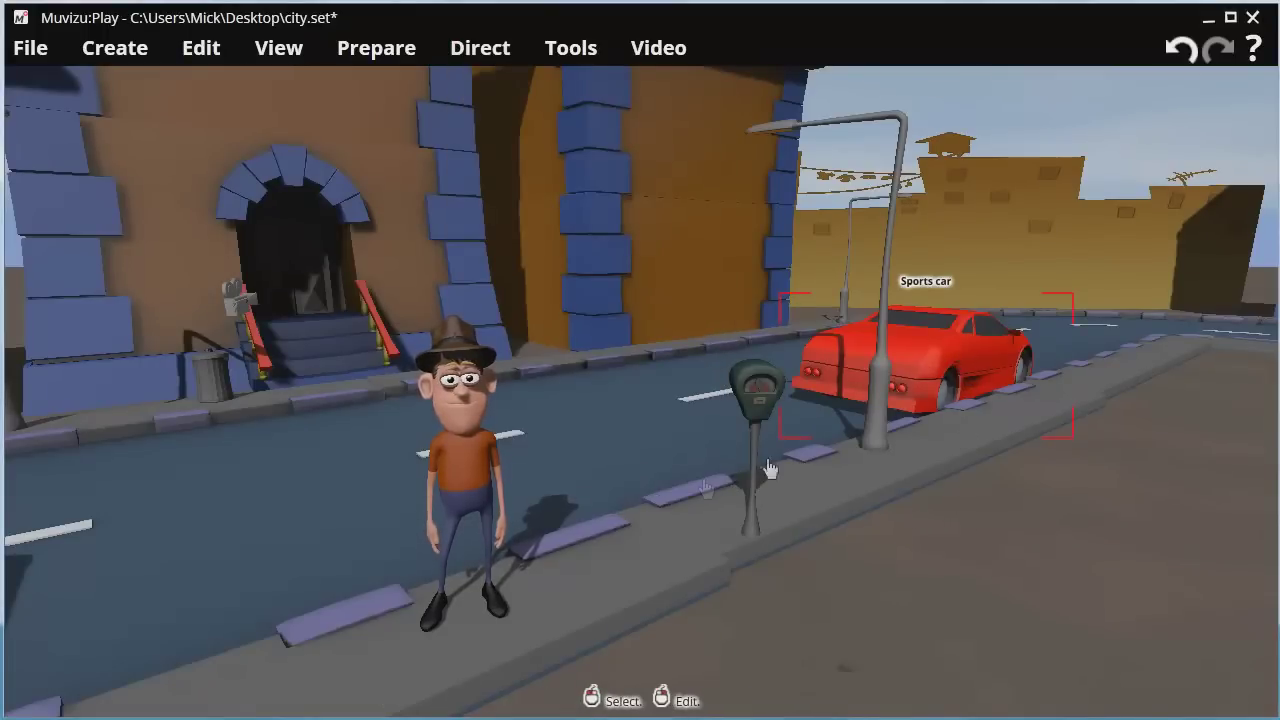
left_click(993, 540)
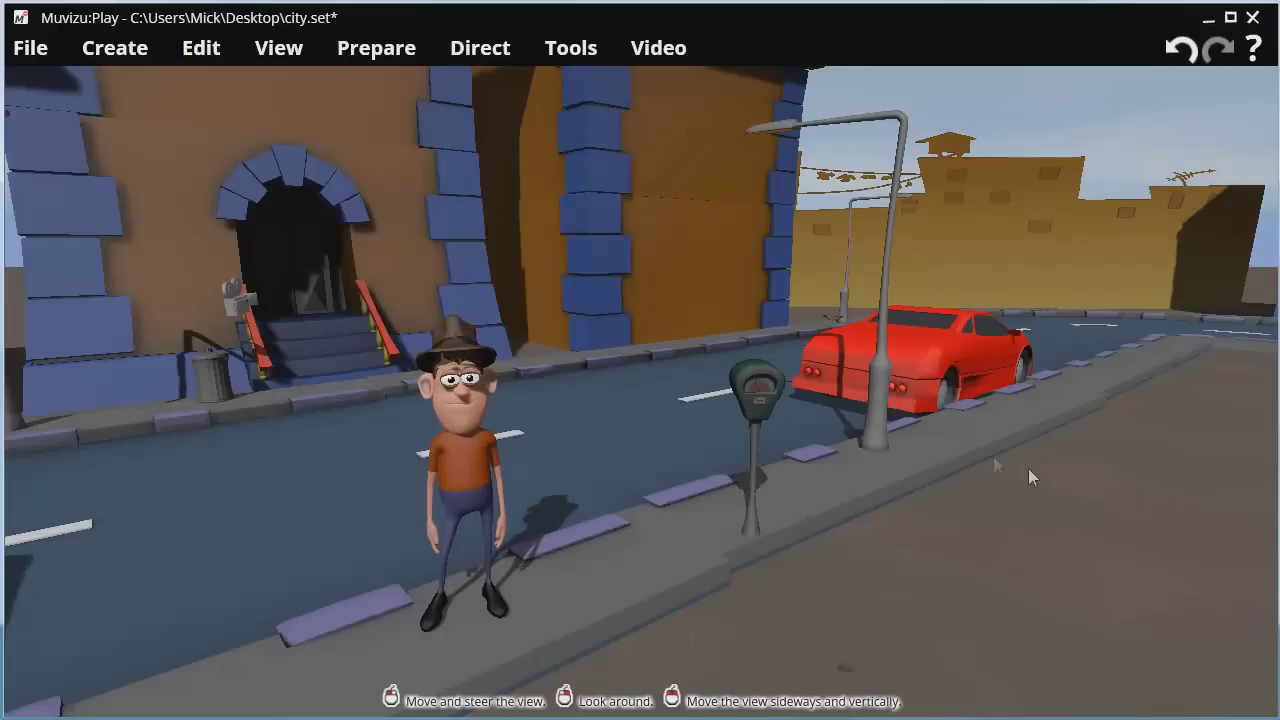
left_click(655, 50)
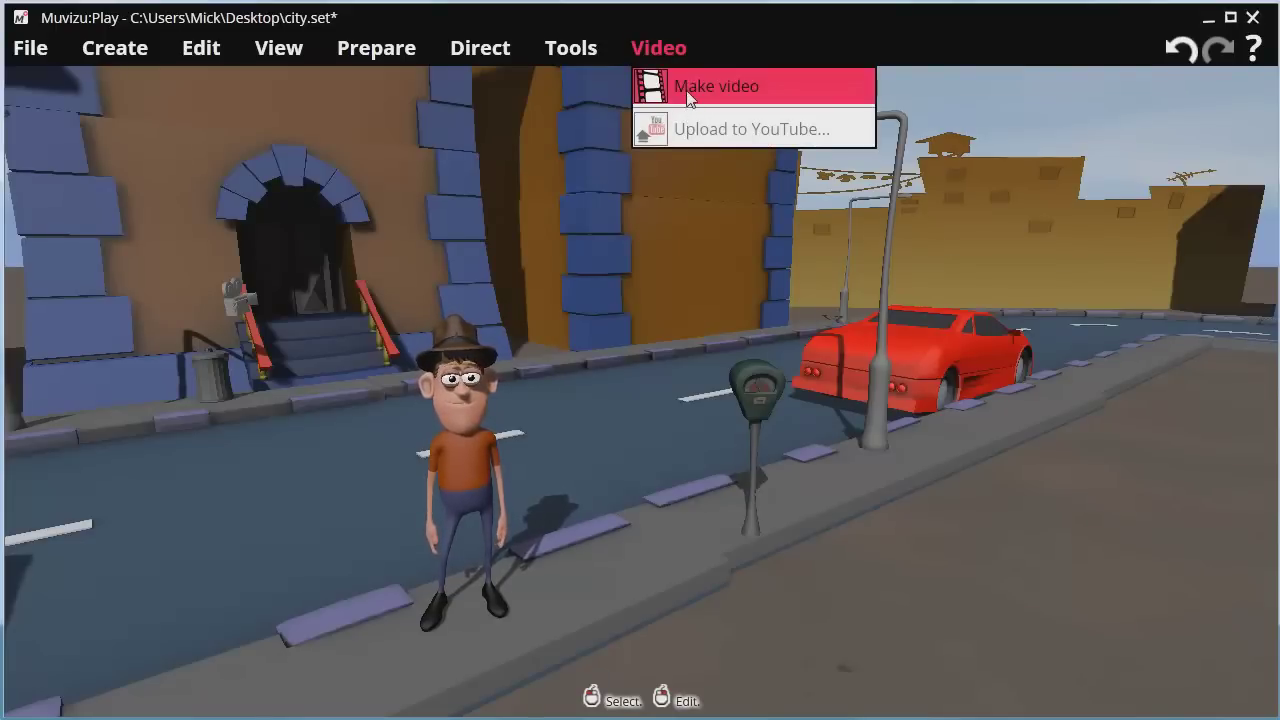
left_click(768, 28)
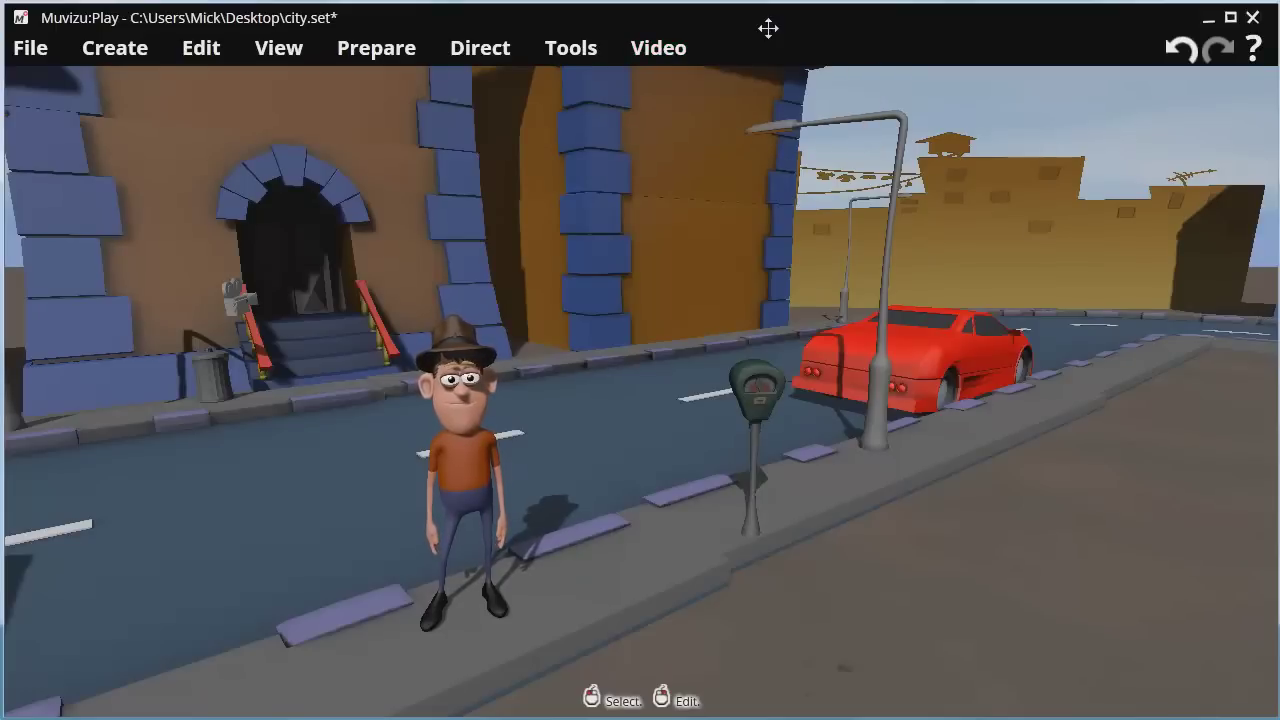